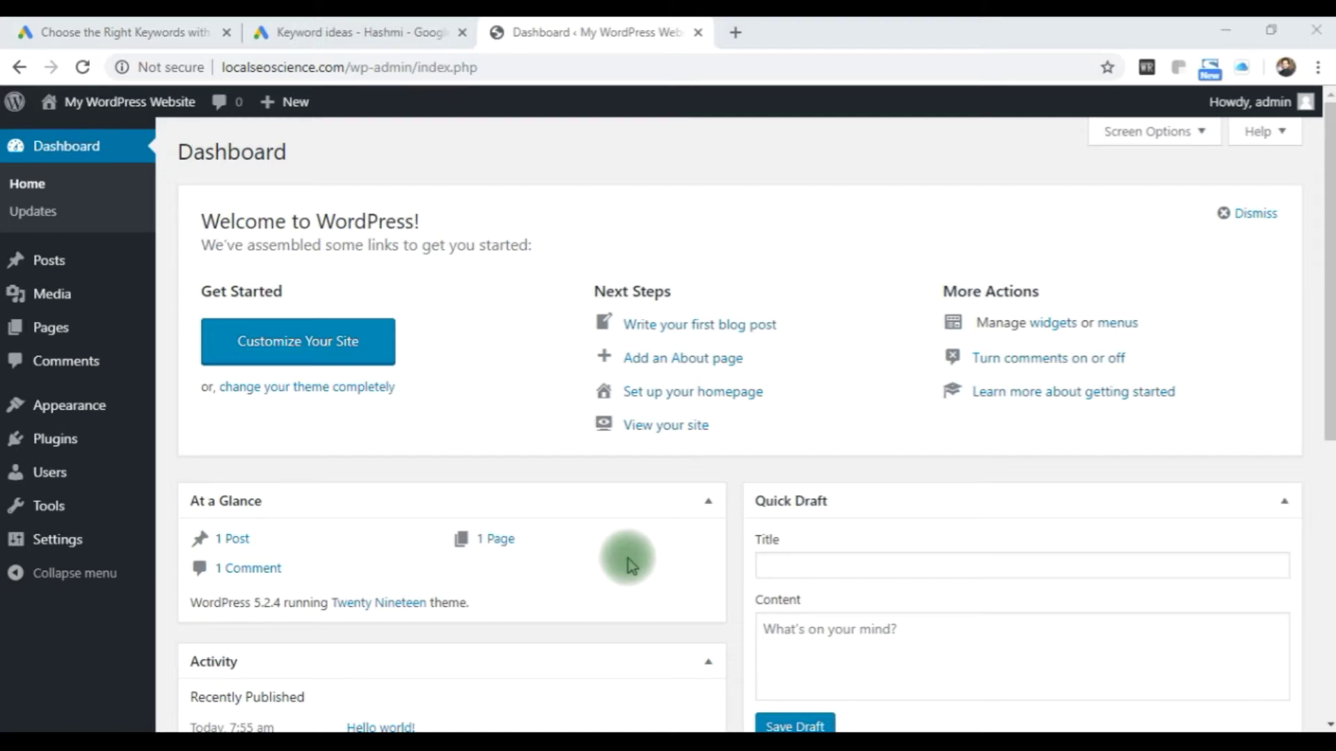
scroll(626, 562, up, 5)
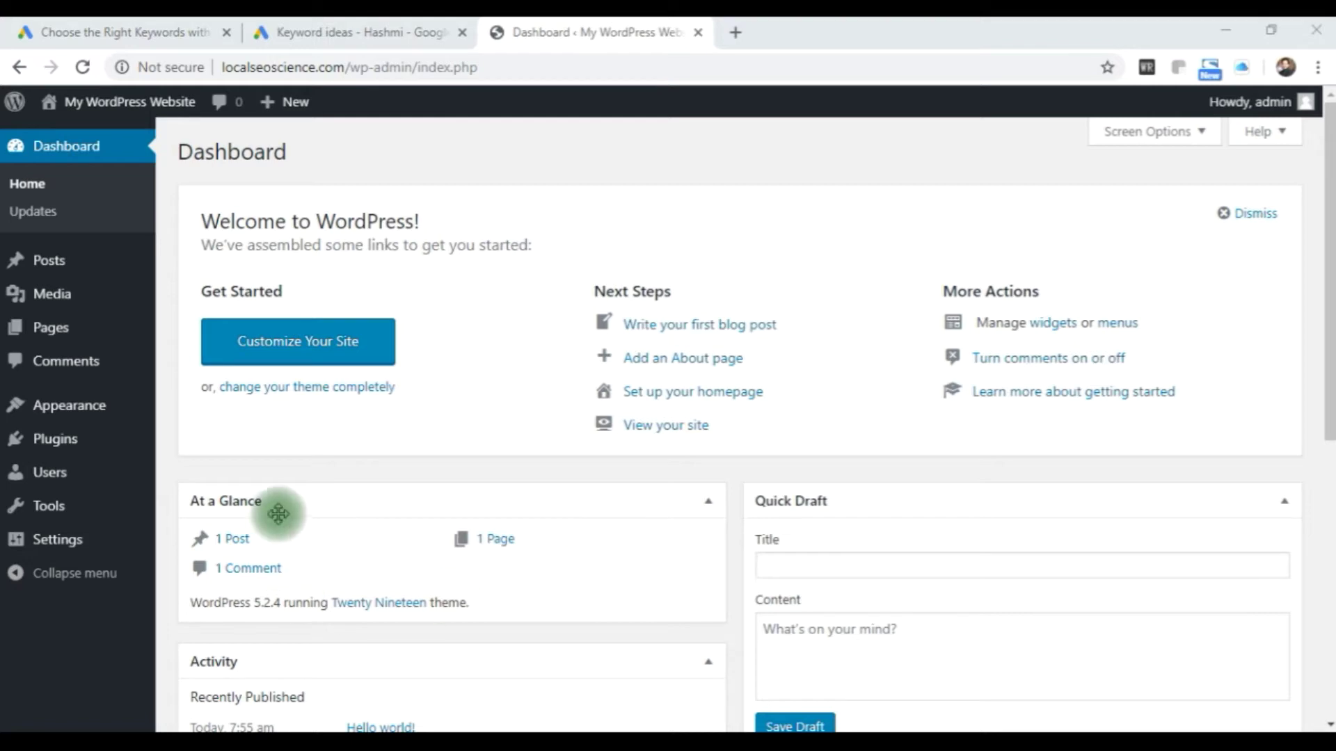
scroll(319, 513, down, 4)
scroll(320, 516, up, 4)
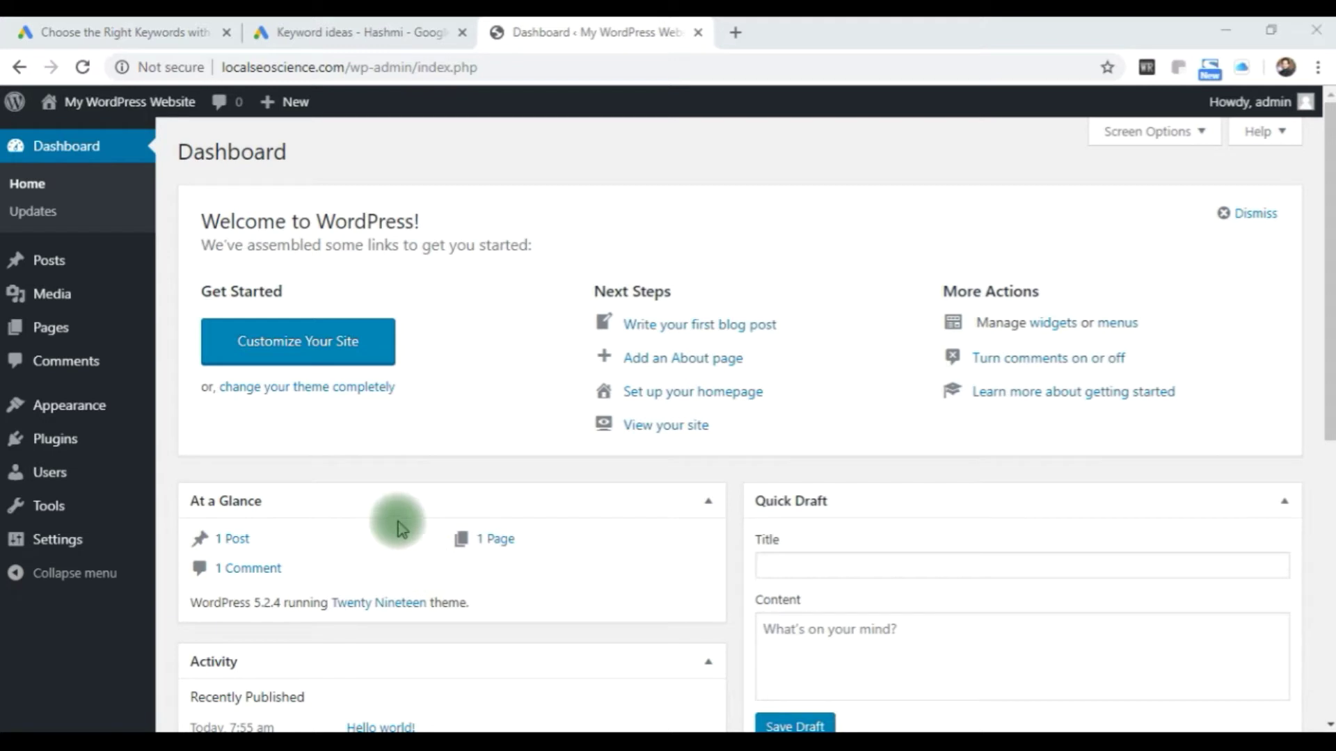
scroll(98, 539, down, 1)
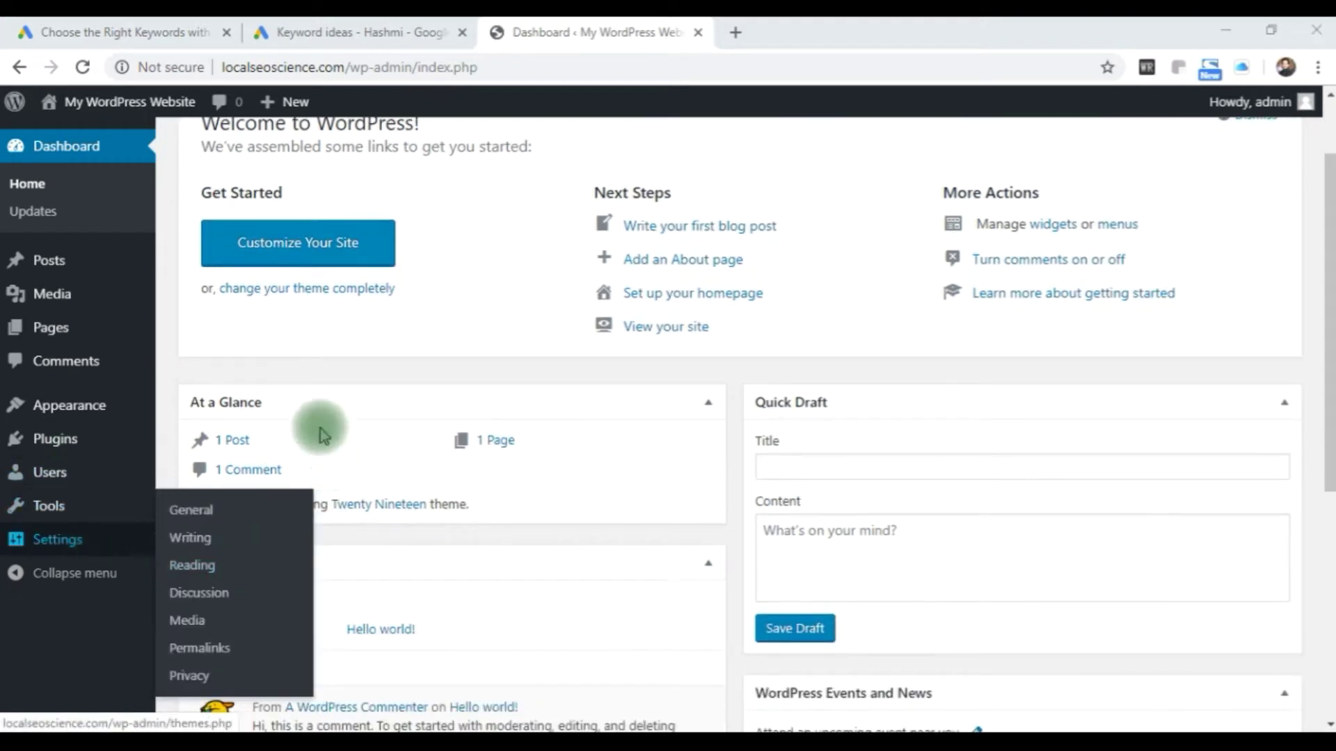
scroll(314, 411, up, 1)
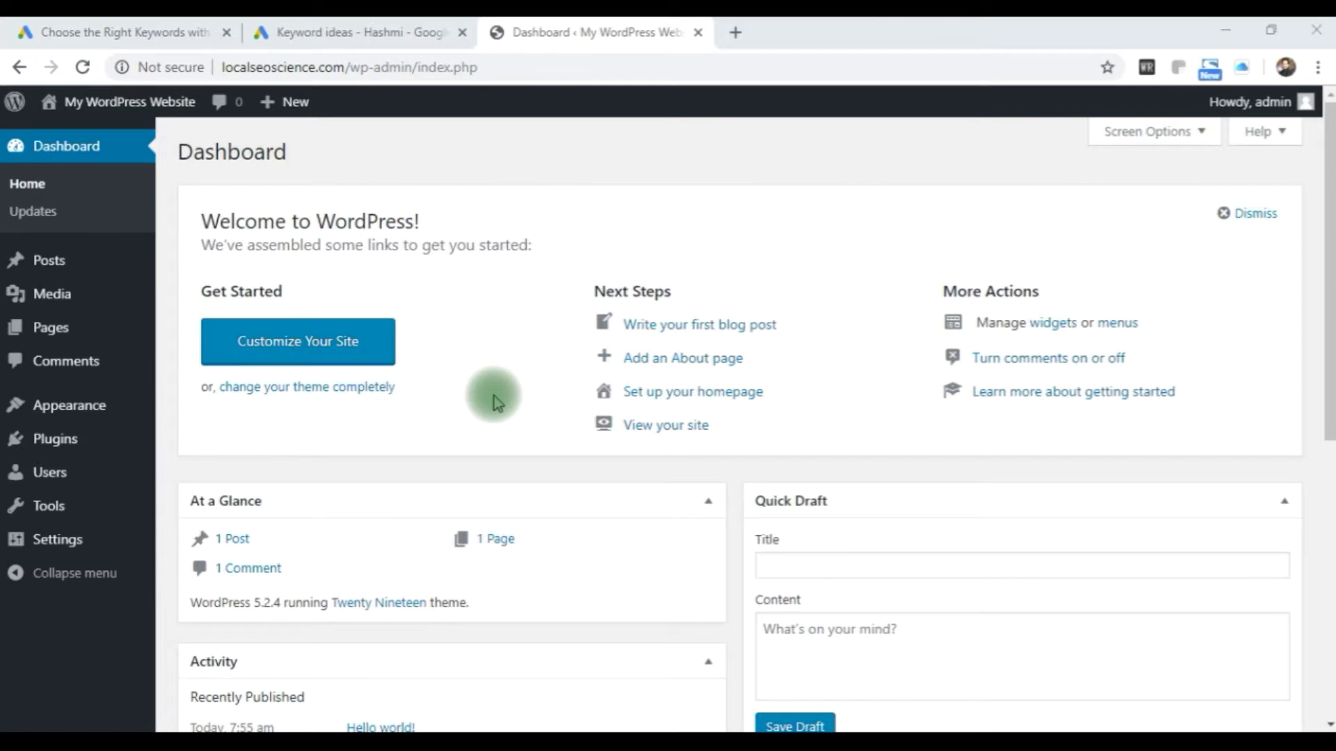
scroll(561, 456, down, 1)
scroll(564, 463, up, 1)
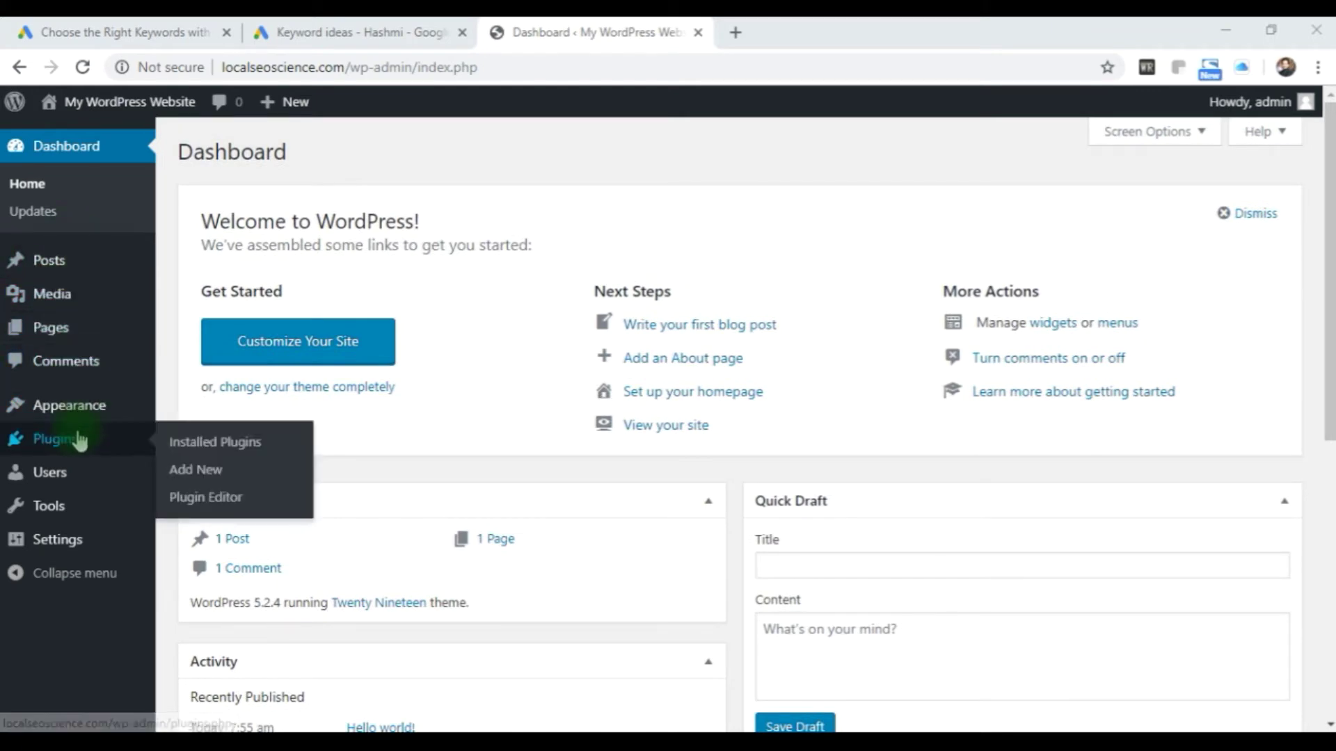
Step: Add a new post category named Web Design
mouse_move(54, 278)
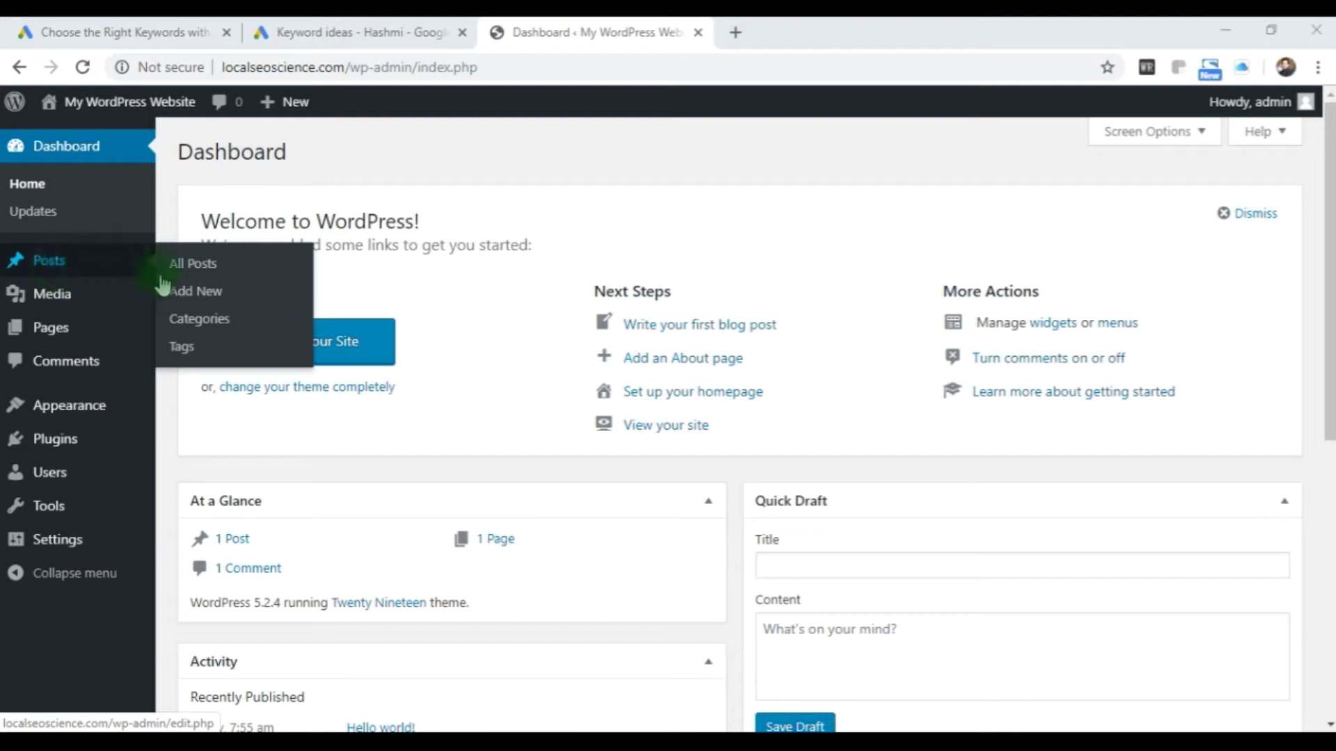
click(211, 322)
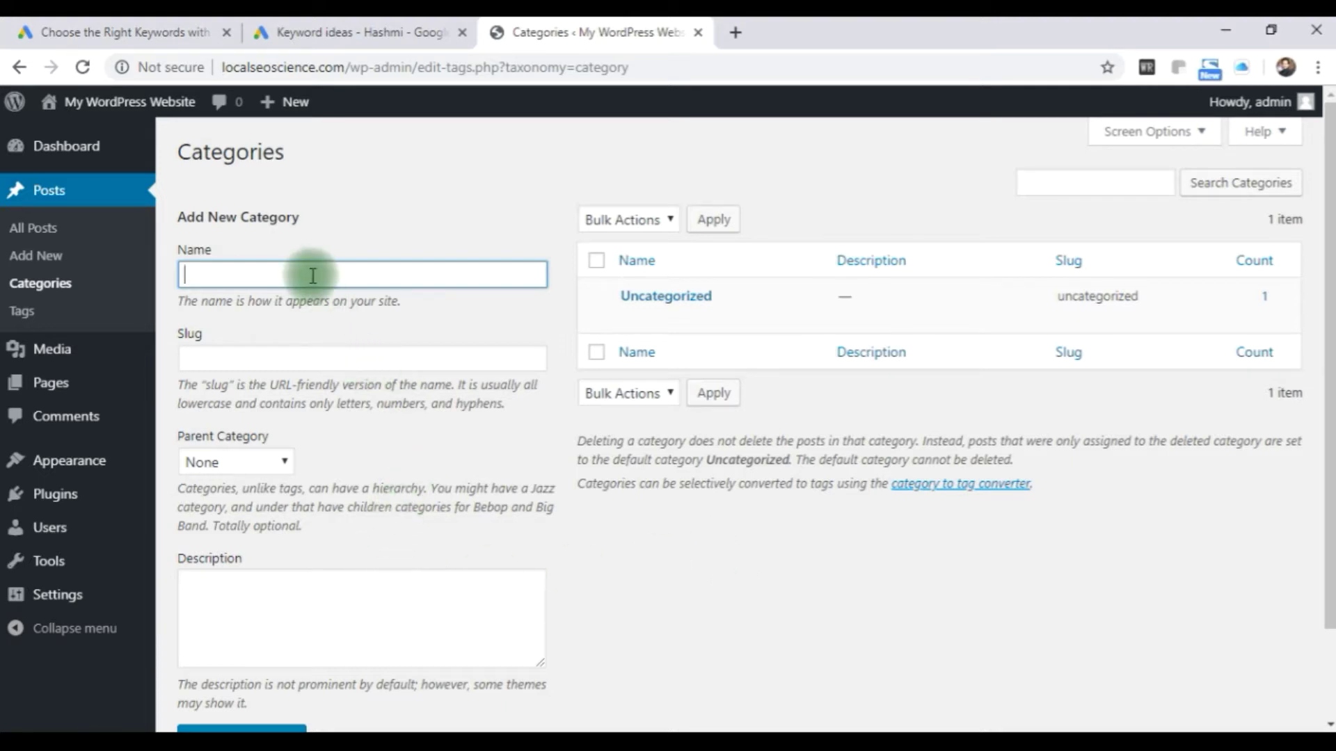
text(Web Design)
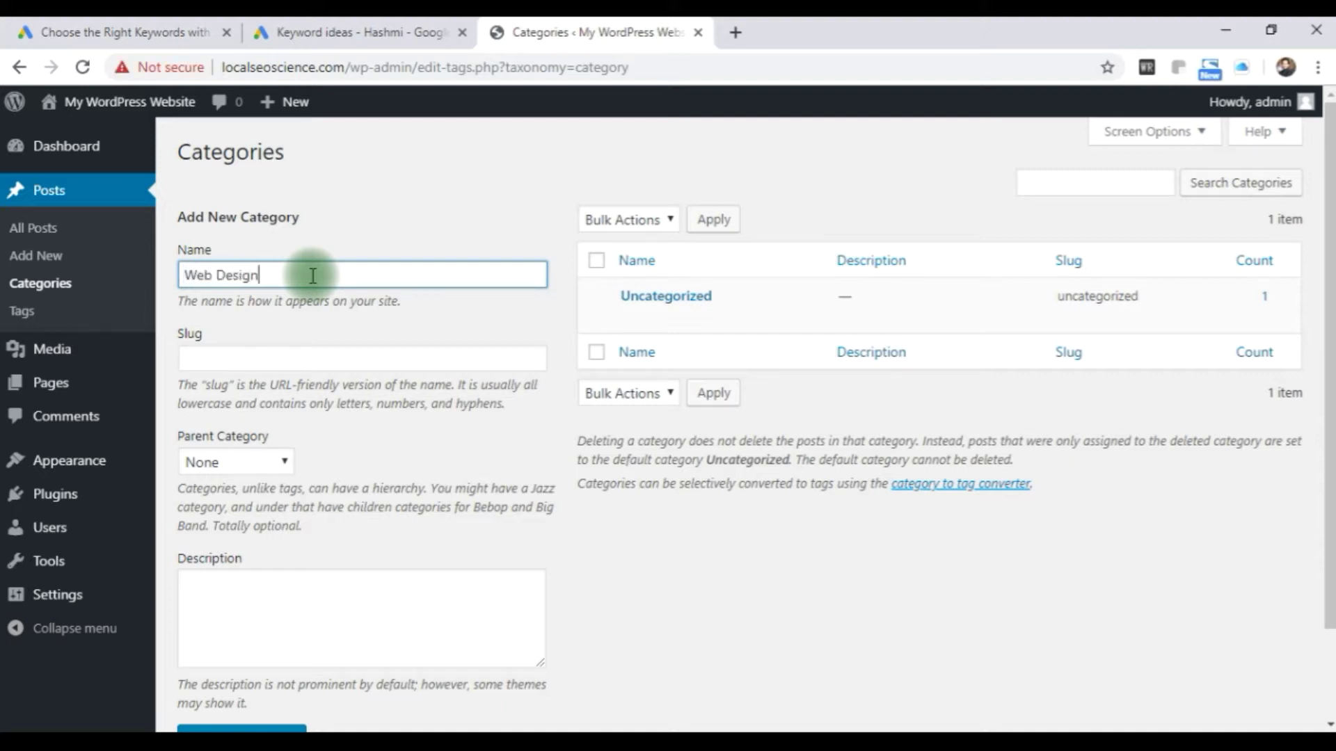
scroll(431, 459, down, 3)
click(268, 630)
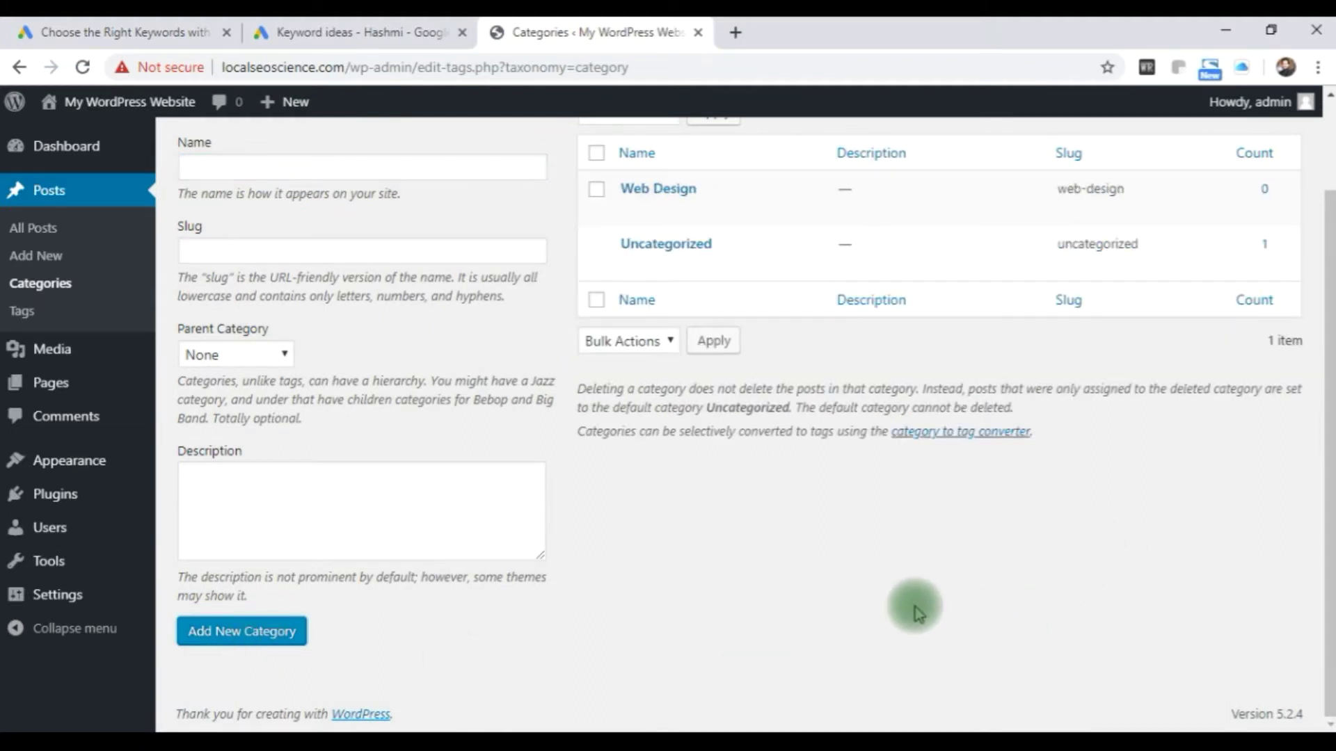
scroll(904, 605, up, 2)
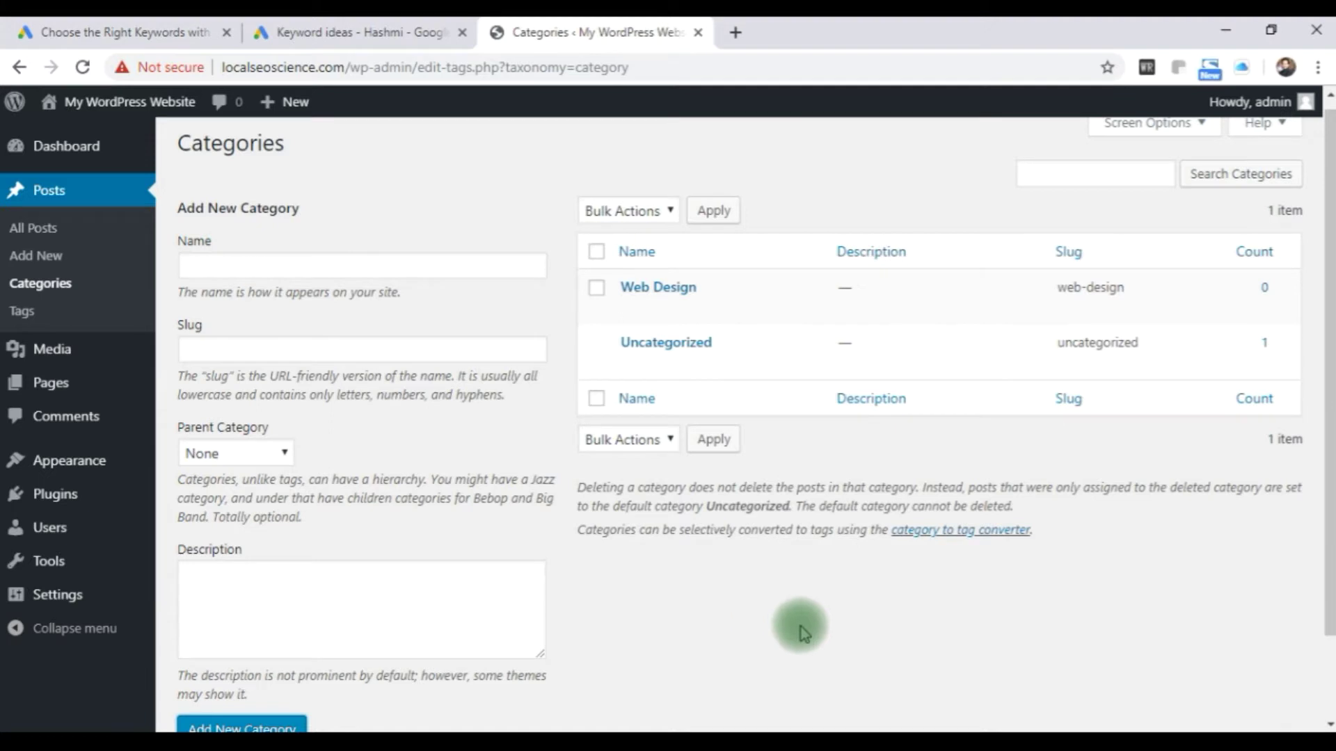
scroll(366, 487, down, 2)
scroll(371, 490, up, 2)
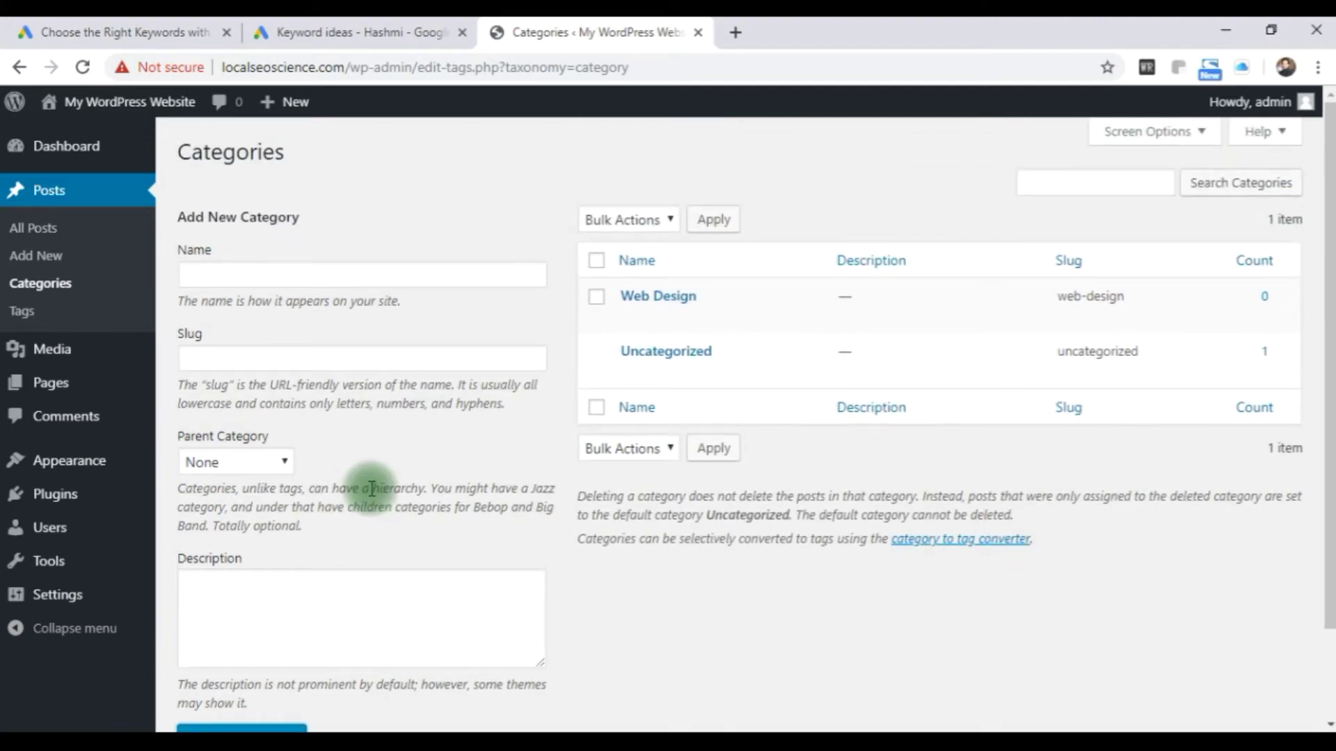
mouse_move(657, 320)
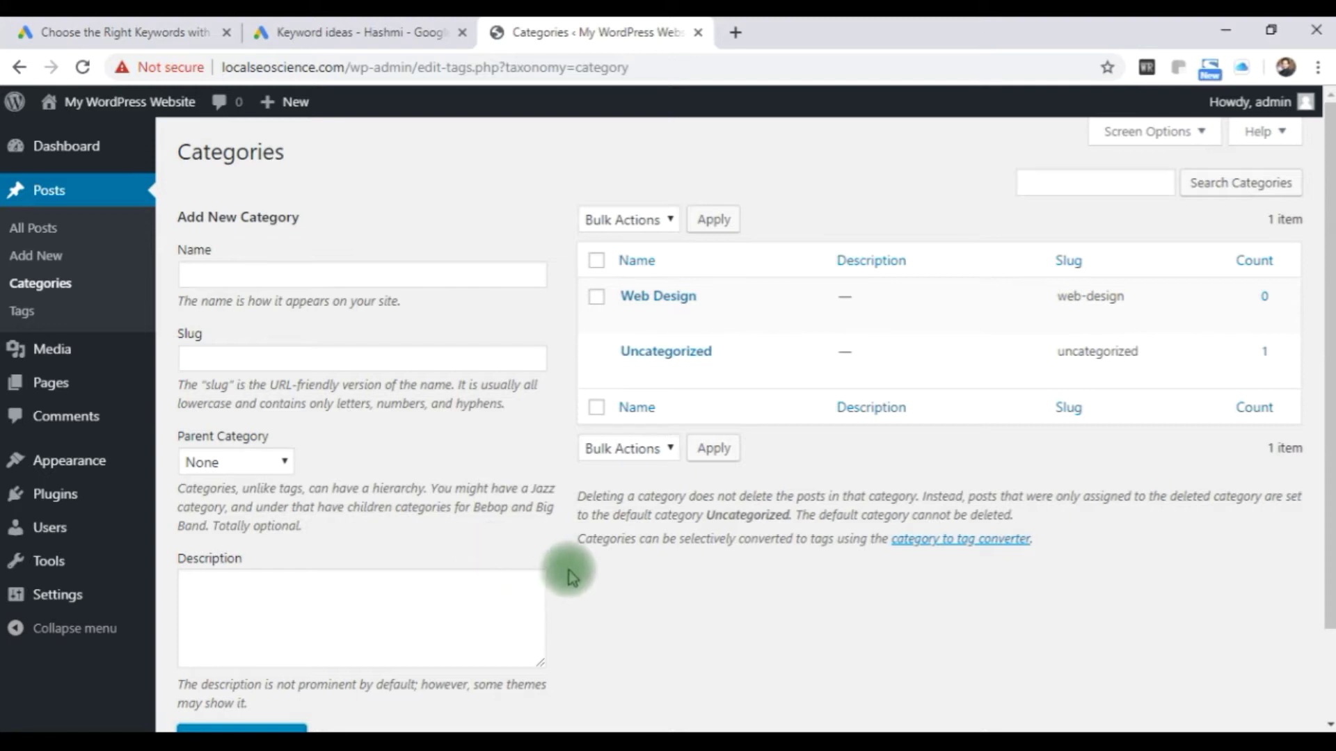
mouse_move(606, 300)
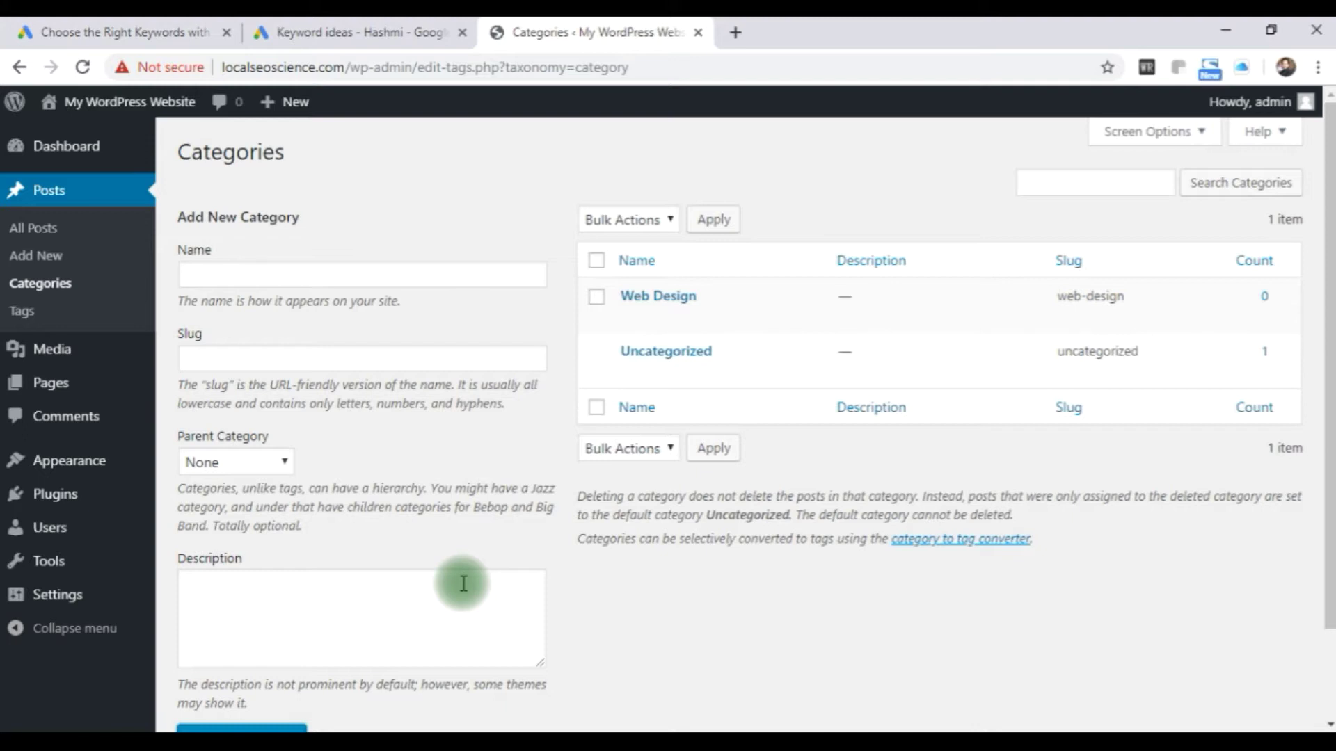
scroll(531, 432, down, 2)
scroll(528, 433, up, 2)
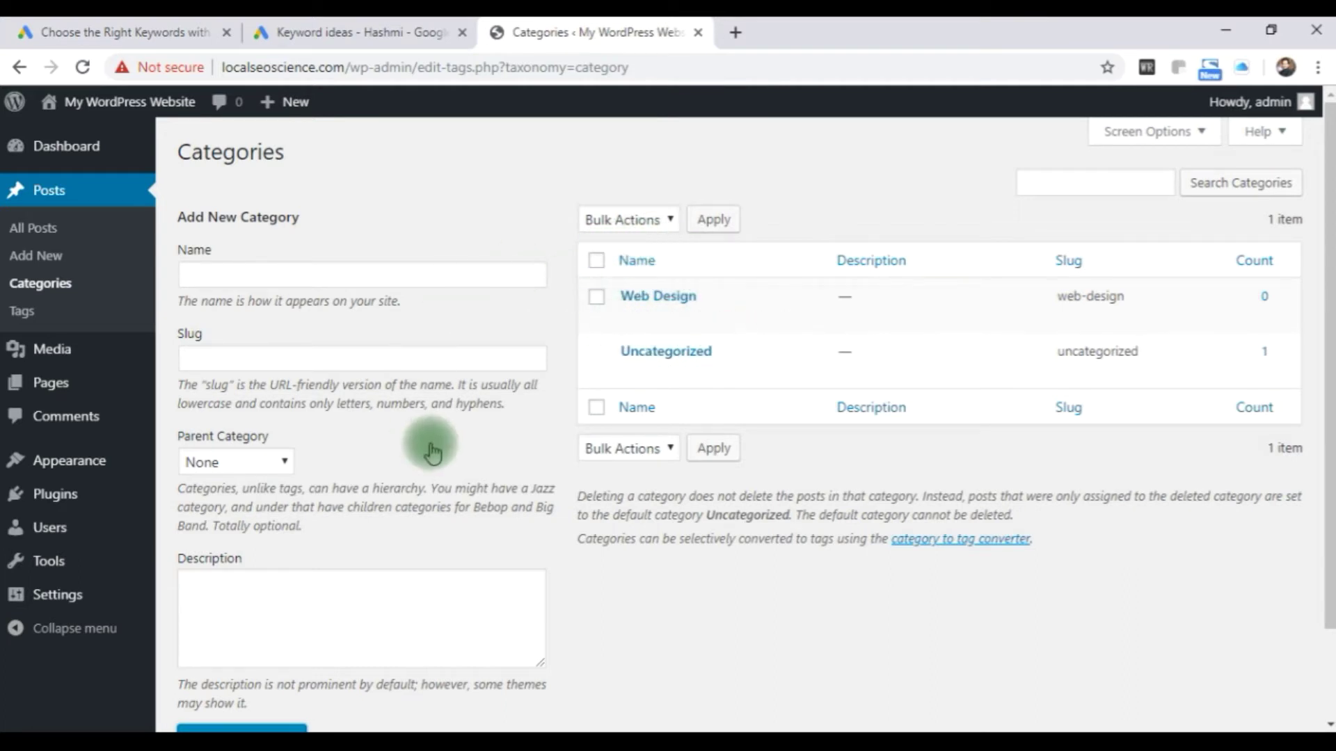
Step: Switch to the Google Ads page about choosing keywords and open Keyword Planner from it
click(123, 32)
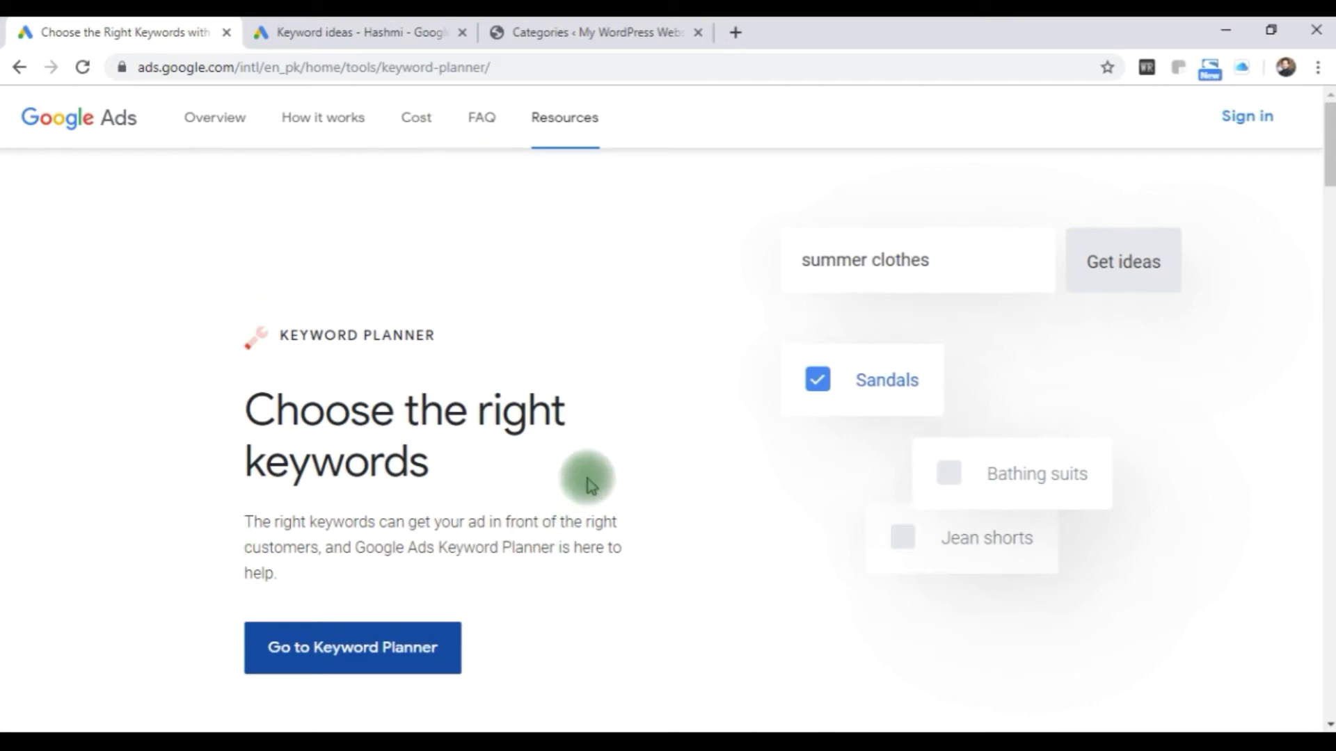
scroll(587, 477, down, 3)
scroll(587, 477, up, 3)
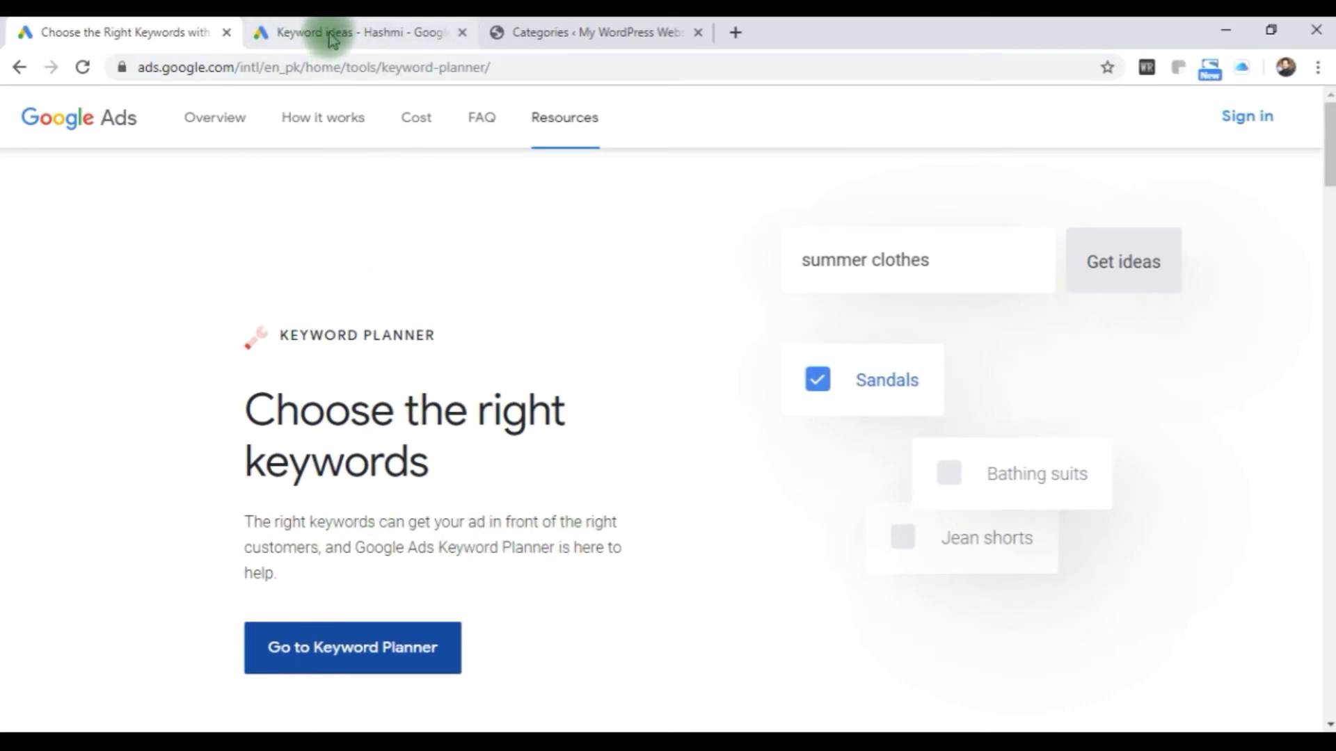
click(345, 664)
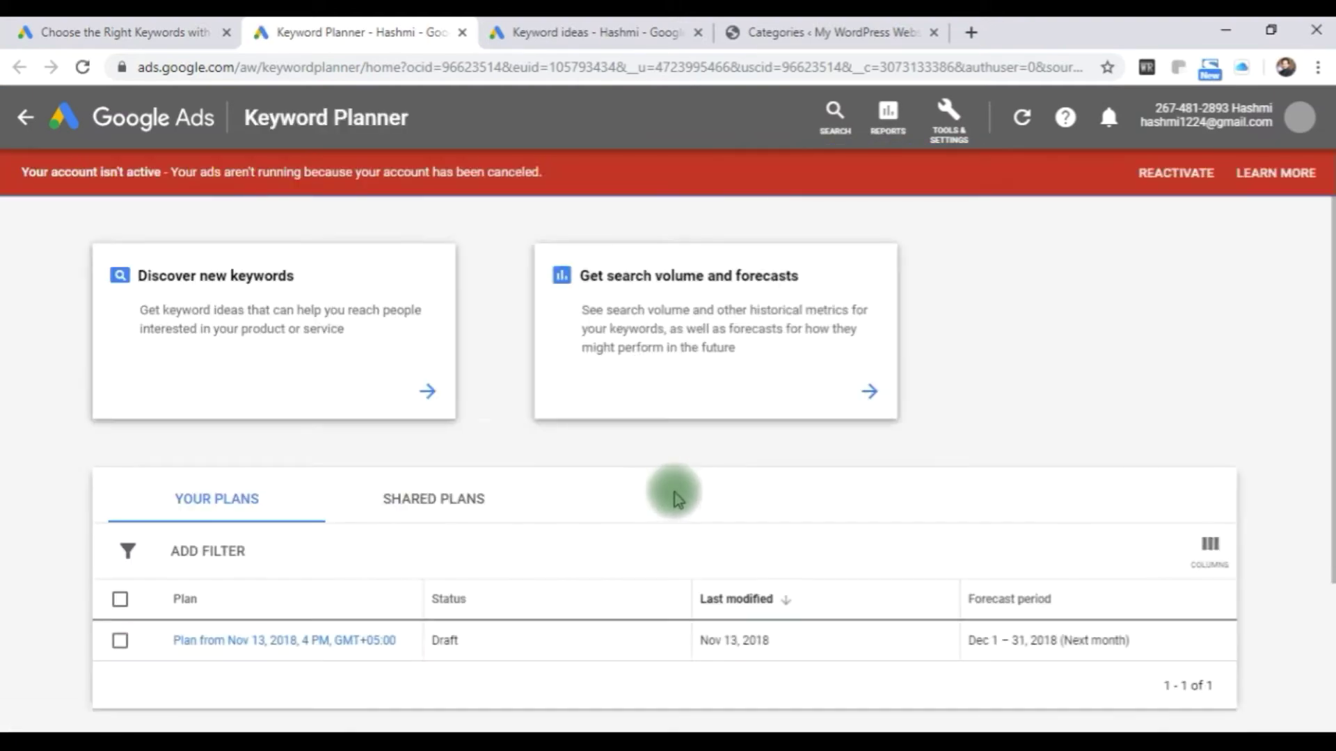
Step: Discover new keywords for "Web design", checking the target location before getting the results
click(249, 339)
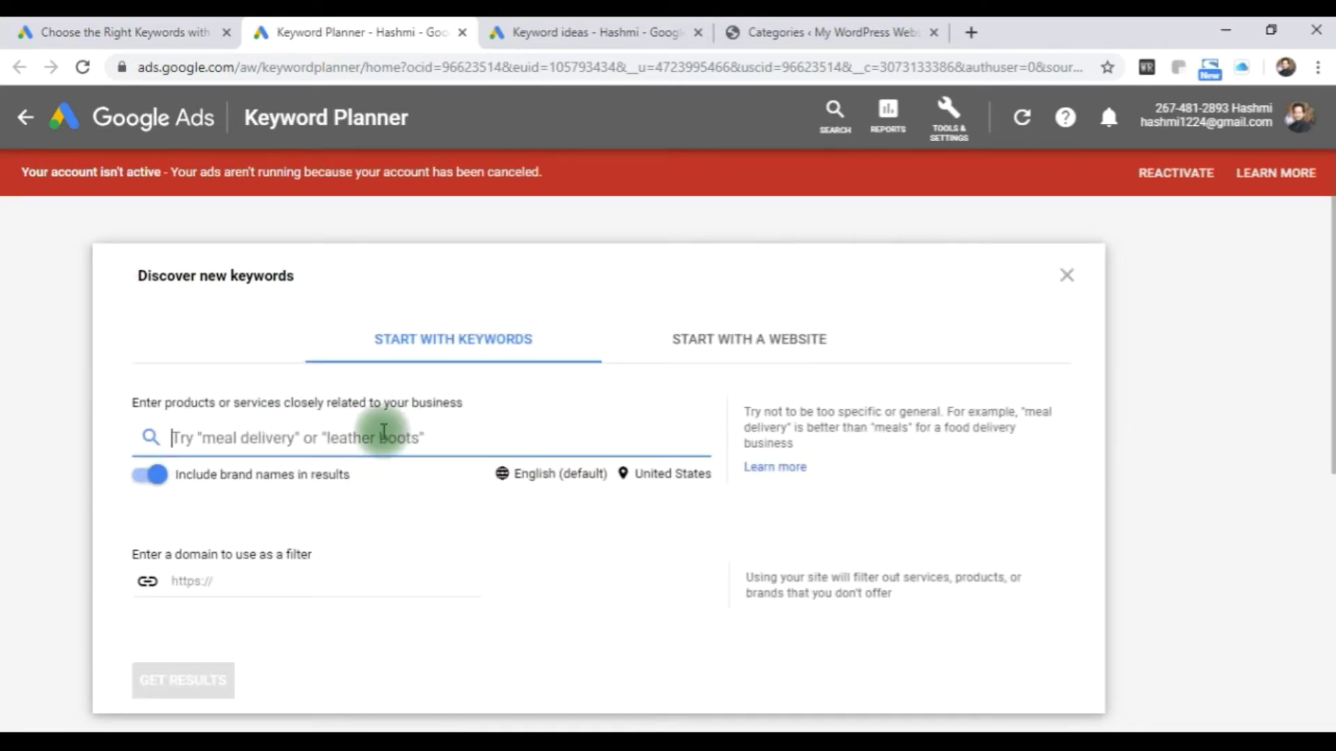
text(Web design)
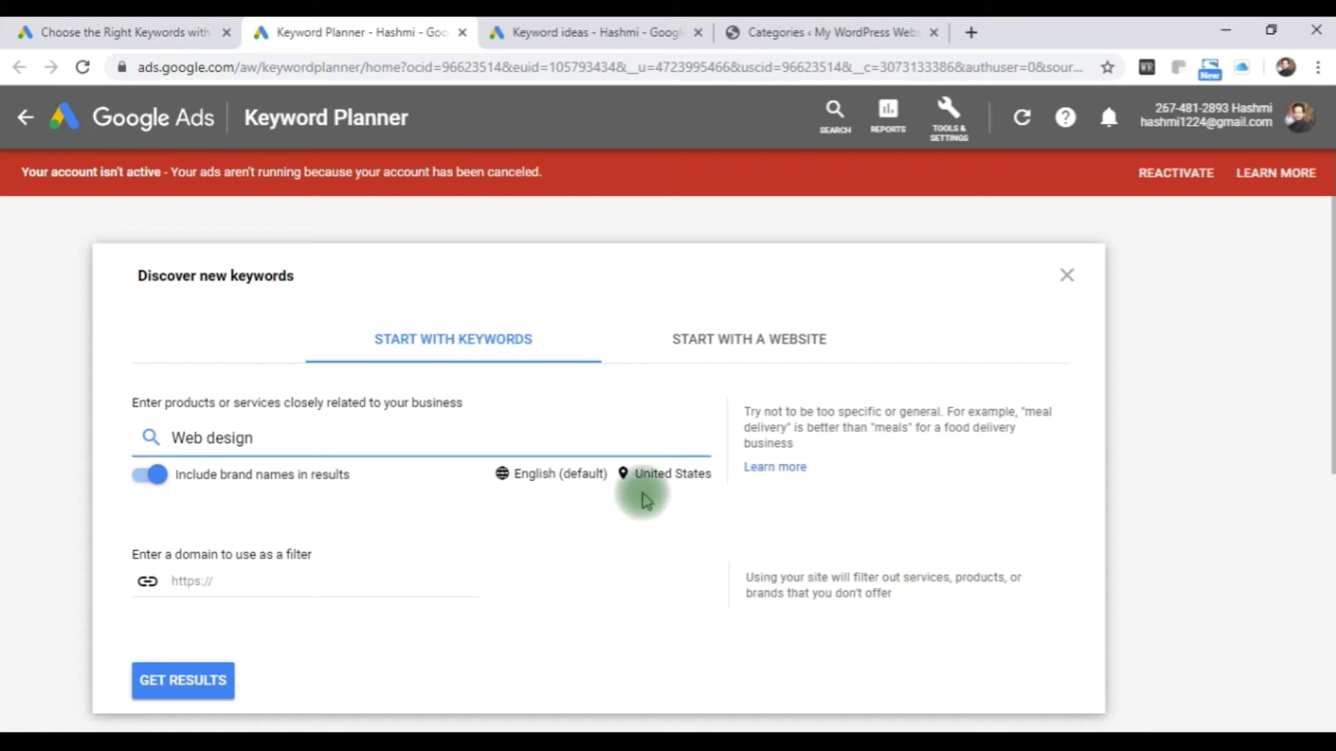
click(654, 480)
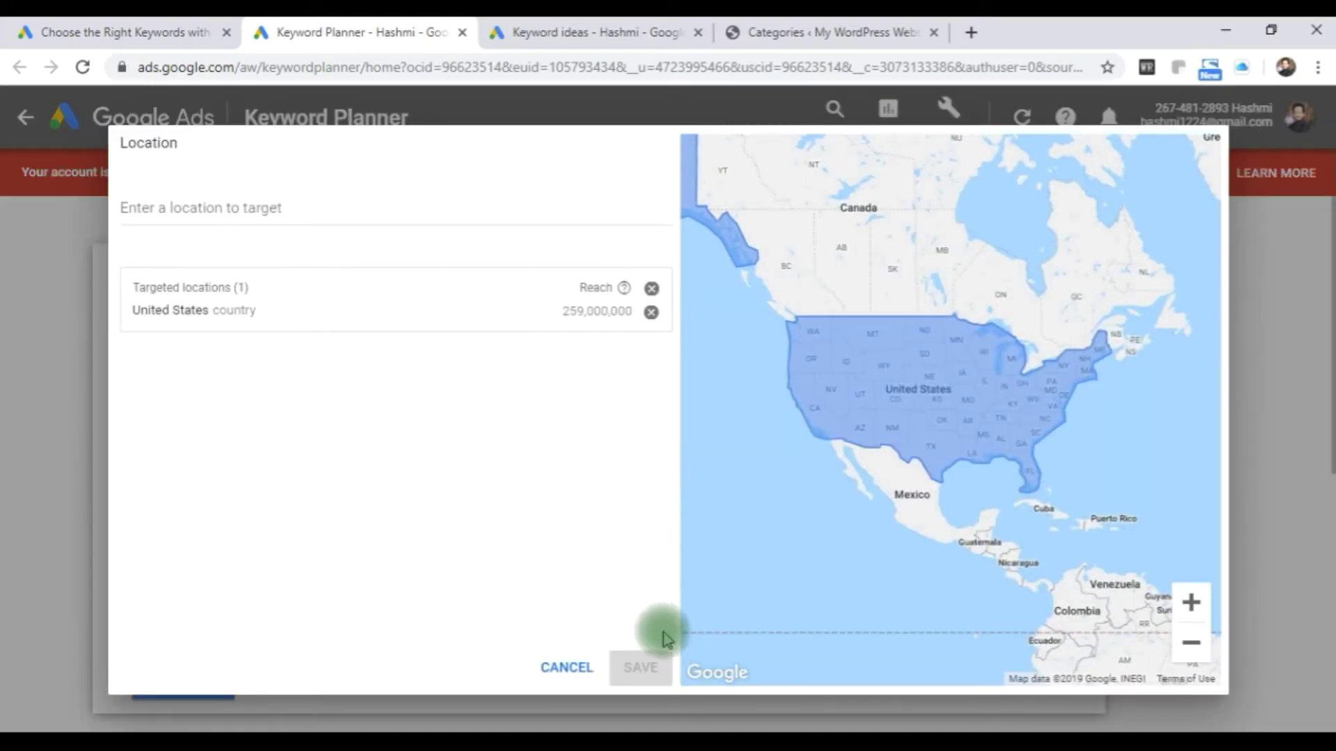
click(567, 668)
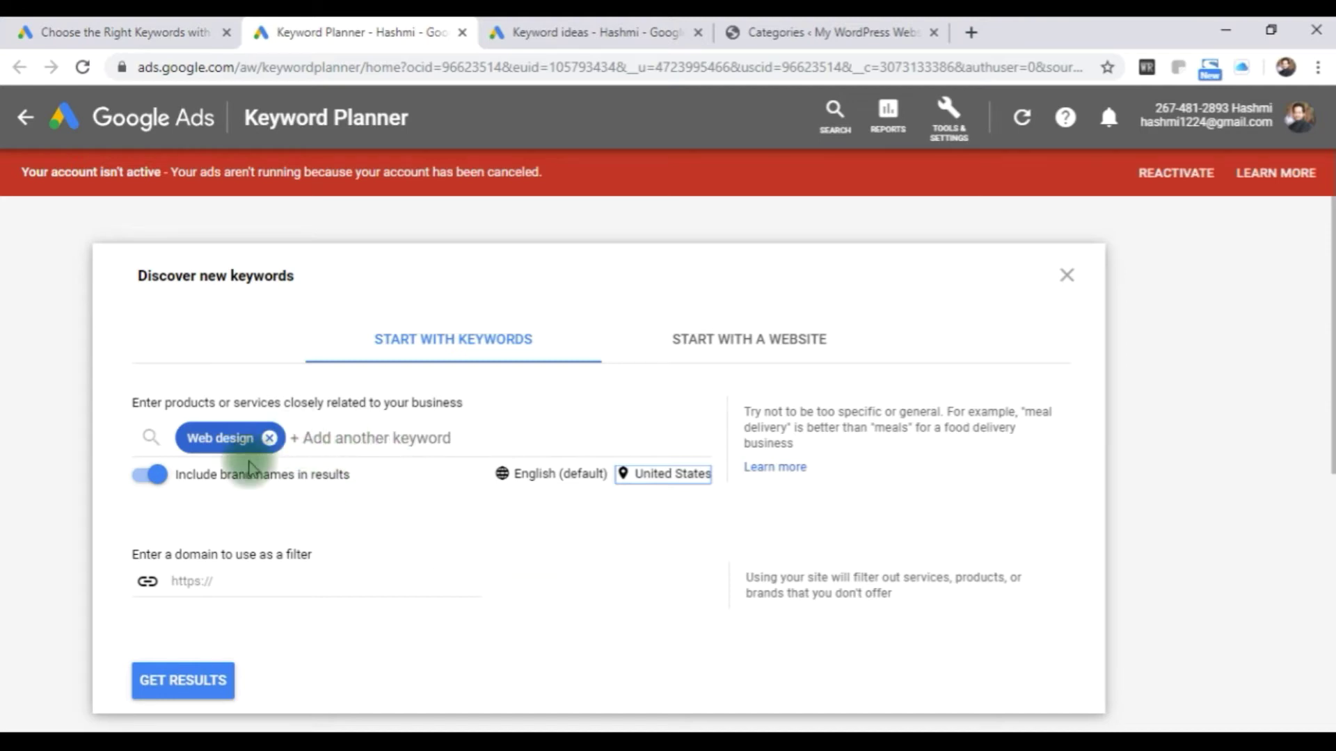
click(185, 680)
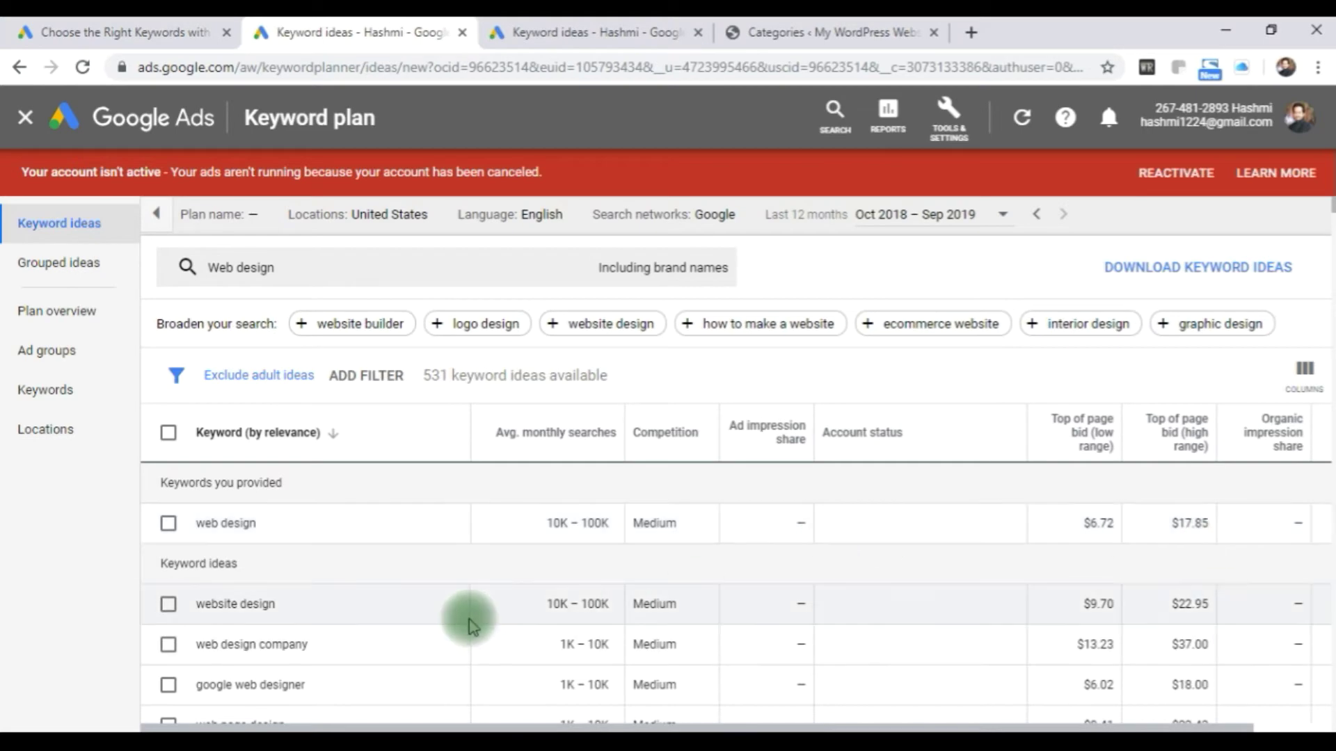
Step: Examine the keyword ideas for web design, comparing average monthly searches and competition to find a subcategory topic
scroll(468, 619, down, 1)
scroll(536, 616, up, 1)
scroll(520, 624, down, 3)
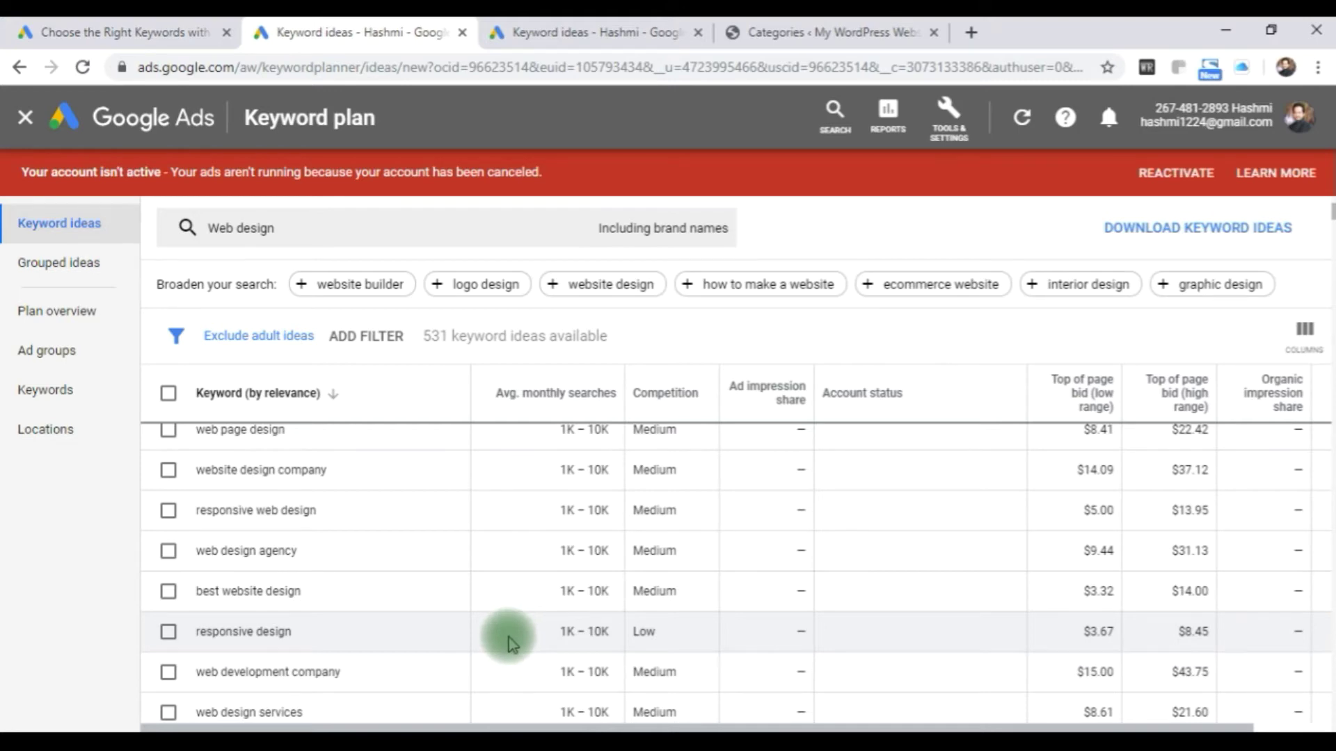
scroll(508, 637, up, 5)
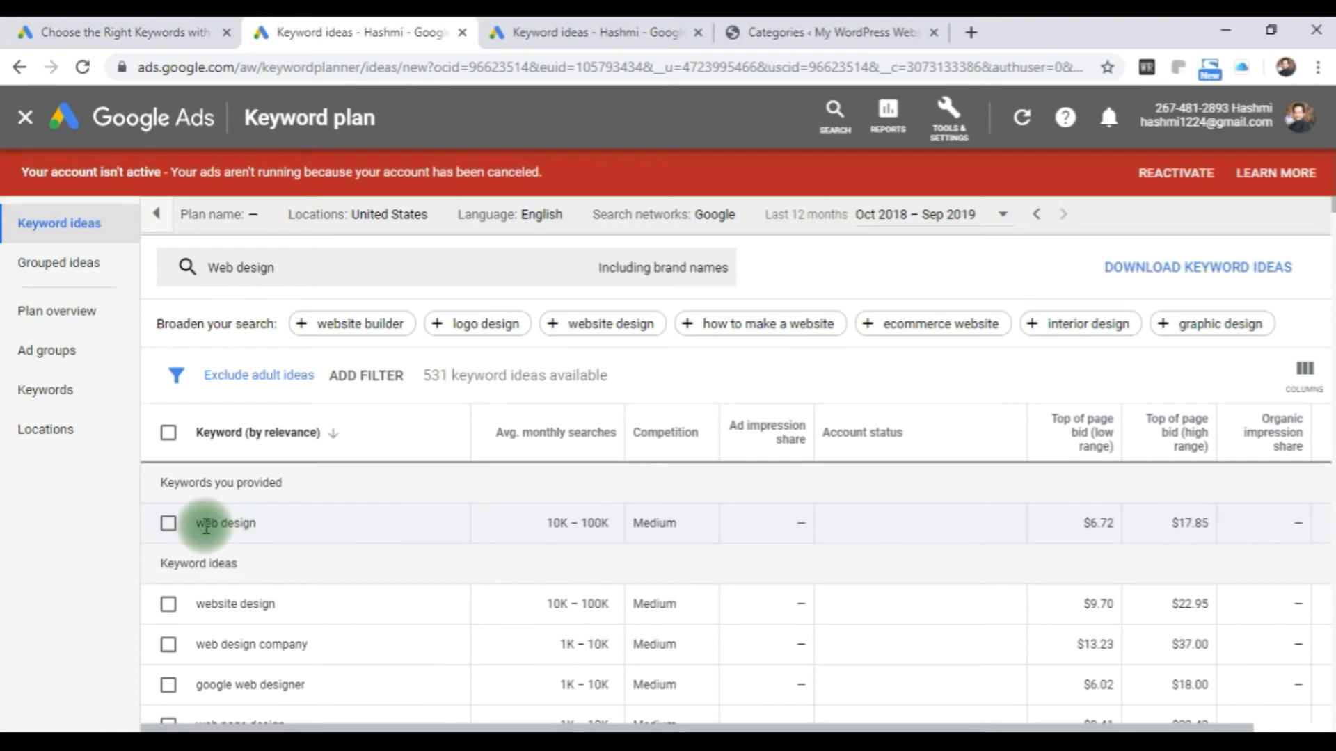
drag(194, 523, 288, 523)
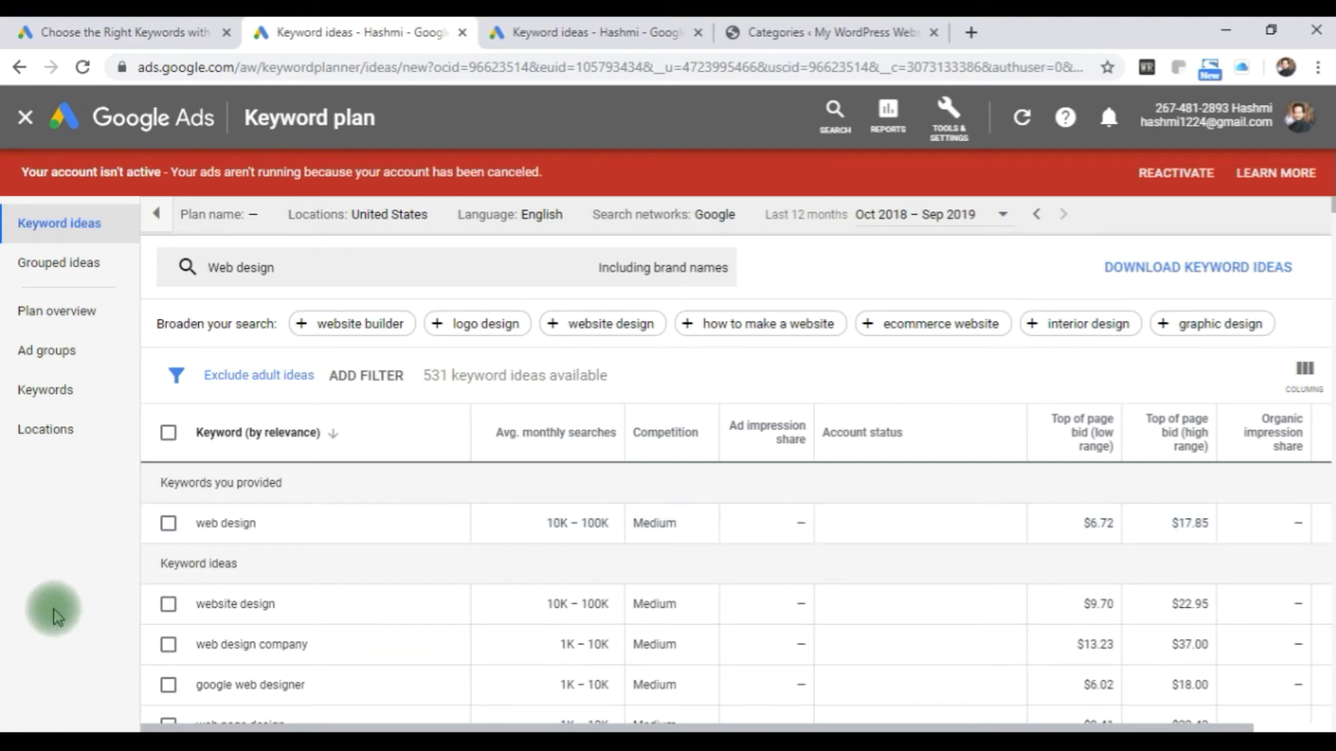
scroll(540, 622, down, 2)
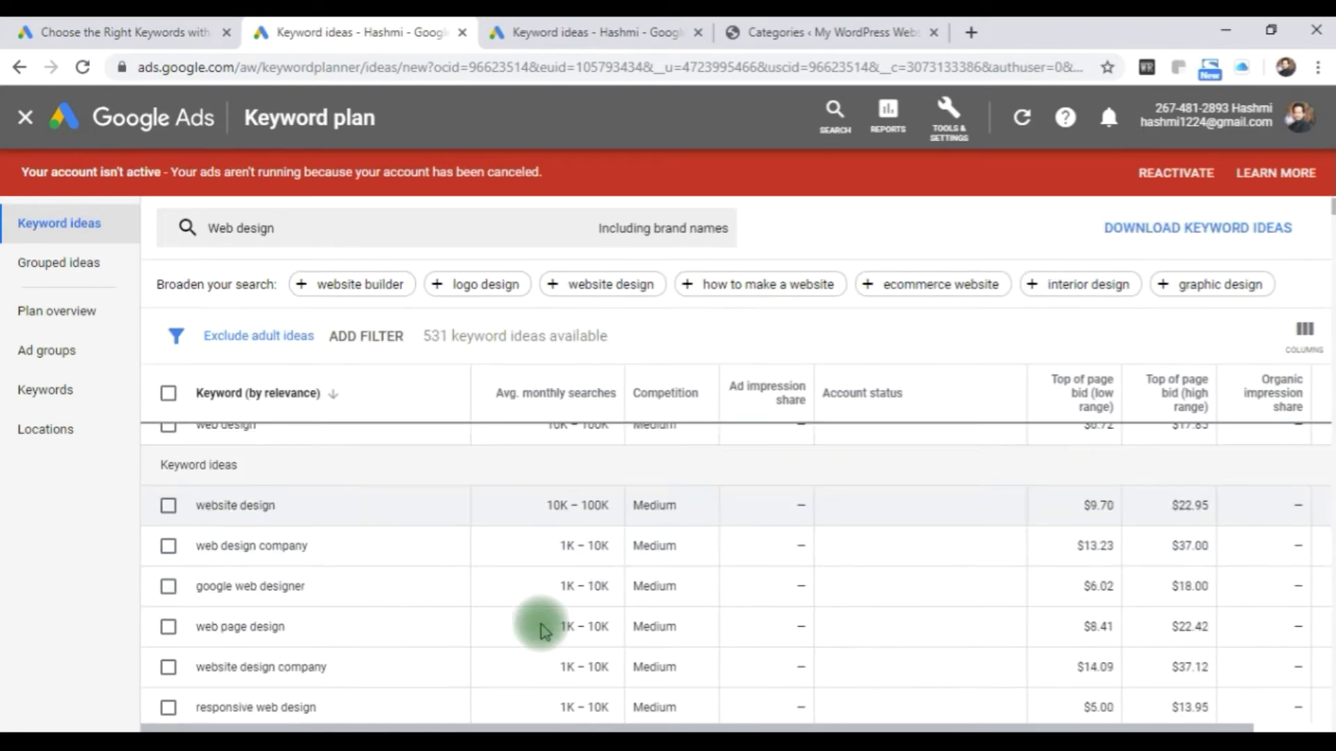
scroll(545, 631, down, 2)
scroll(545, 631, up, 3)
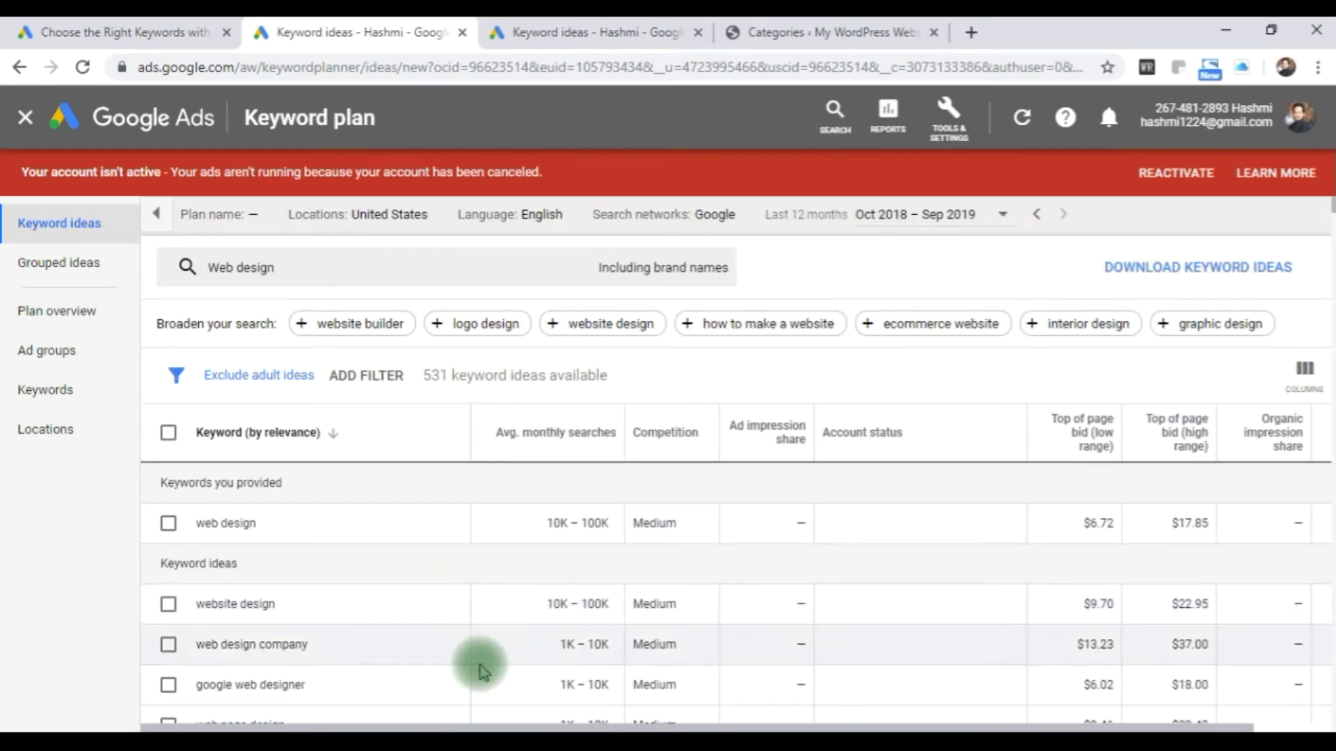
scroll(480, 666, down, 4)
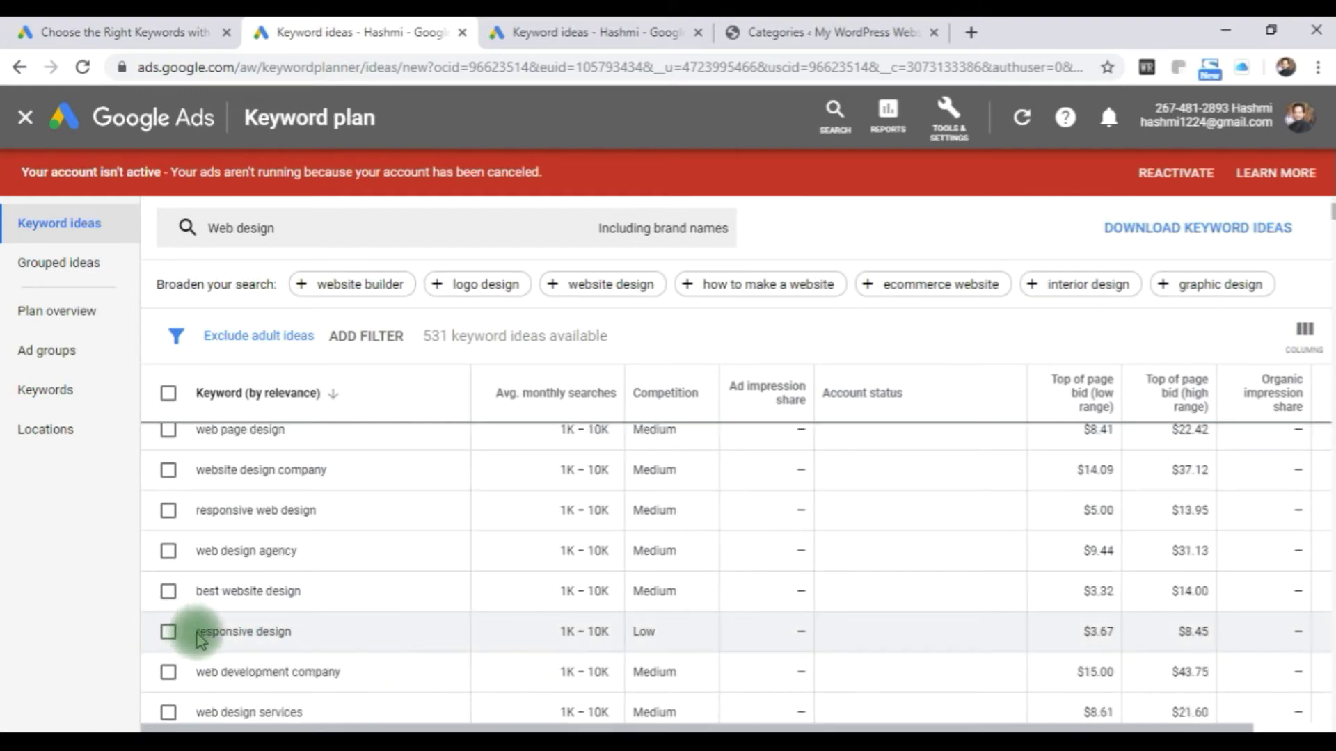
Step: Check the "responsive design" keyword's monthly searches, competition level and top of page bids
drag(197, 634, 298, 633)
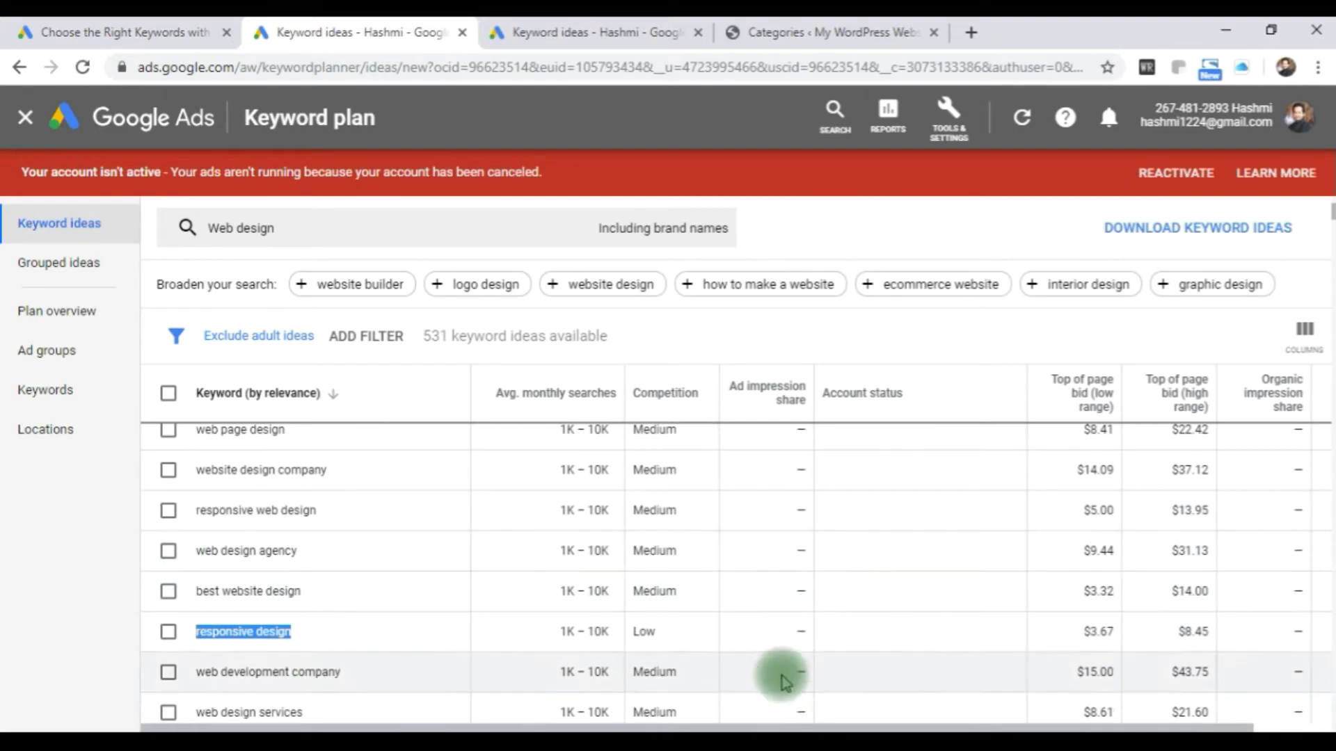
click(354, 634)
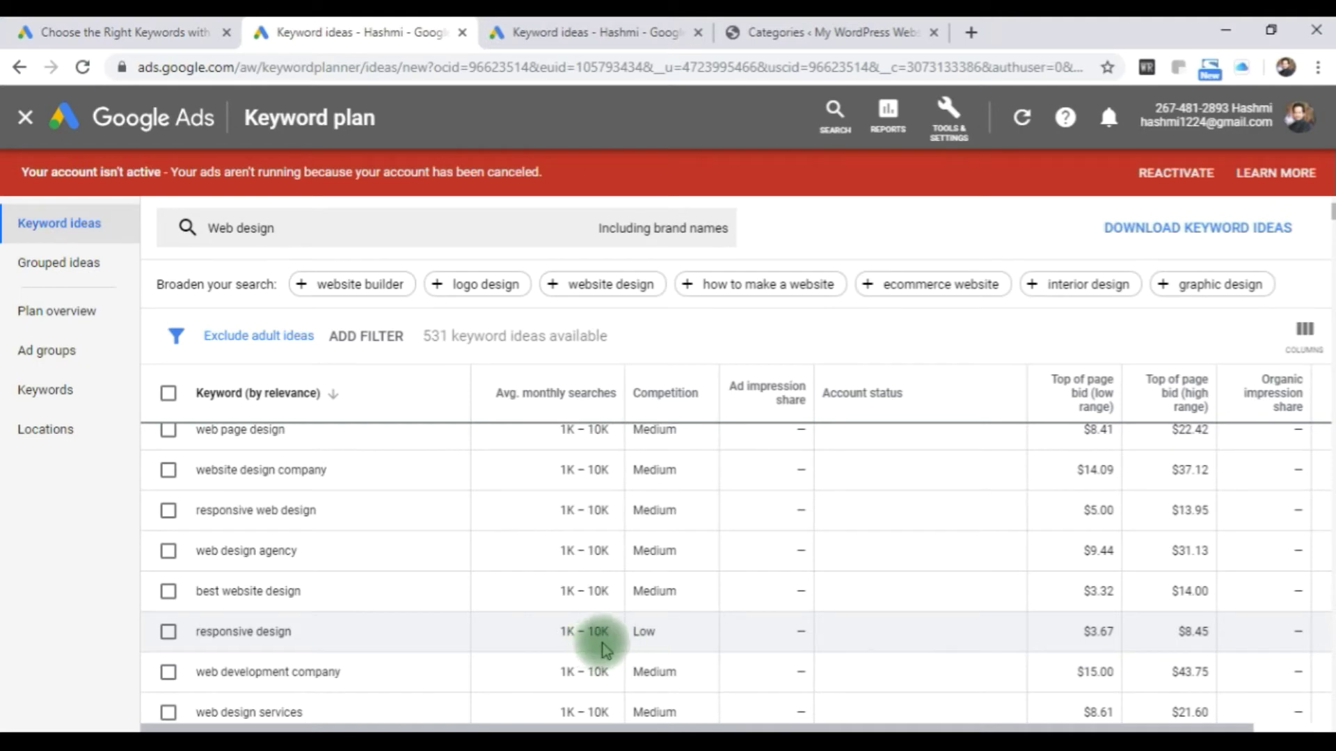
double_click(640, 631)
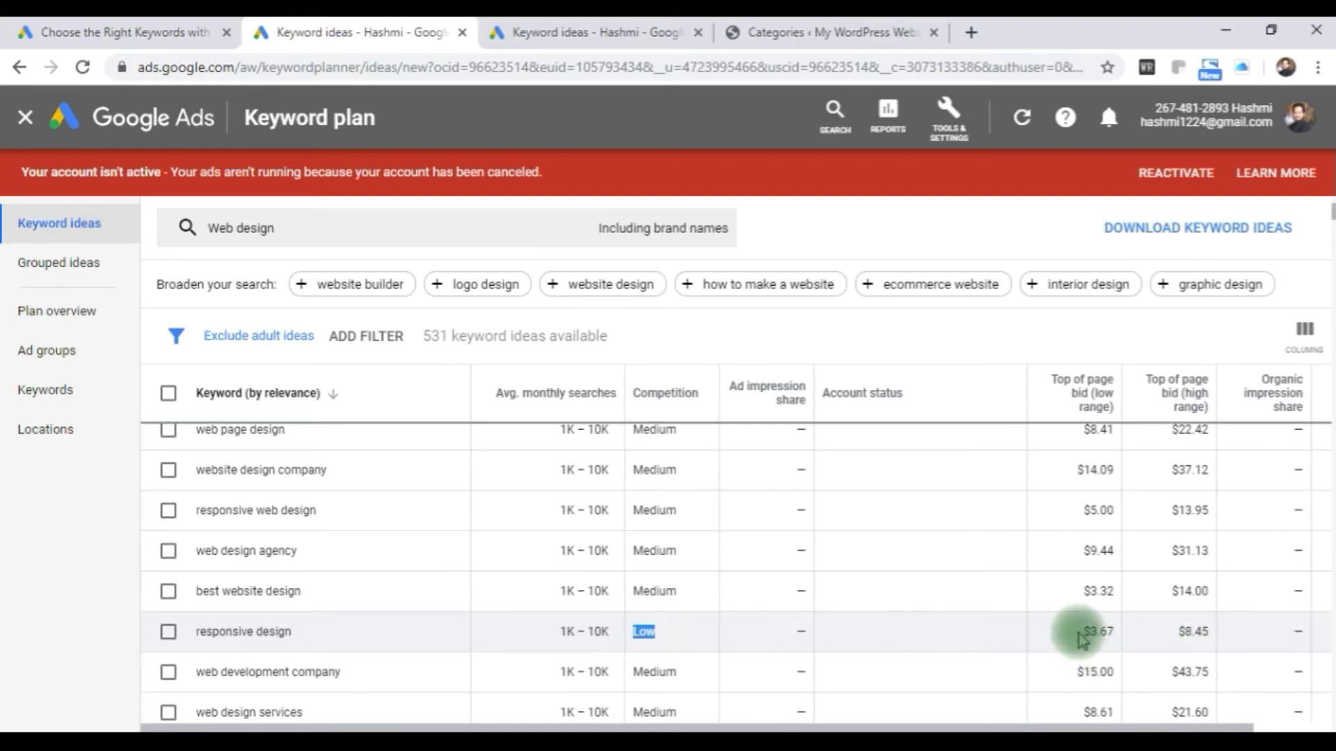
drag(1089, 633, 1156, 639)
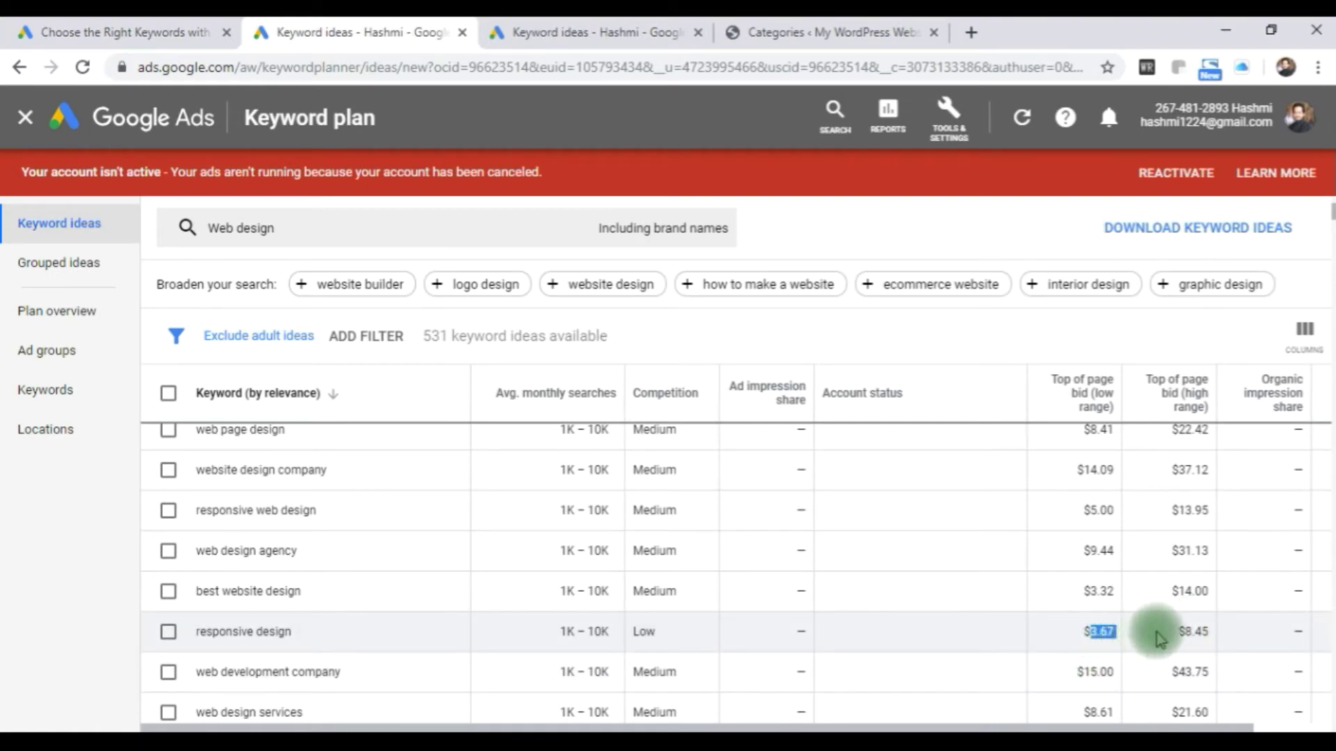
click(987, 638)
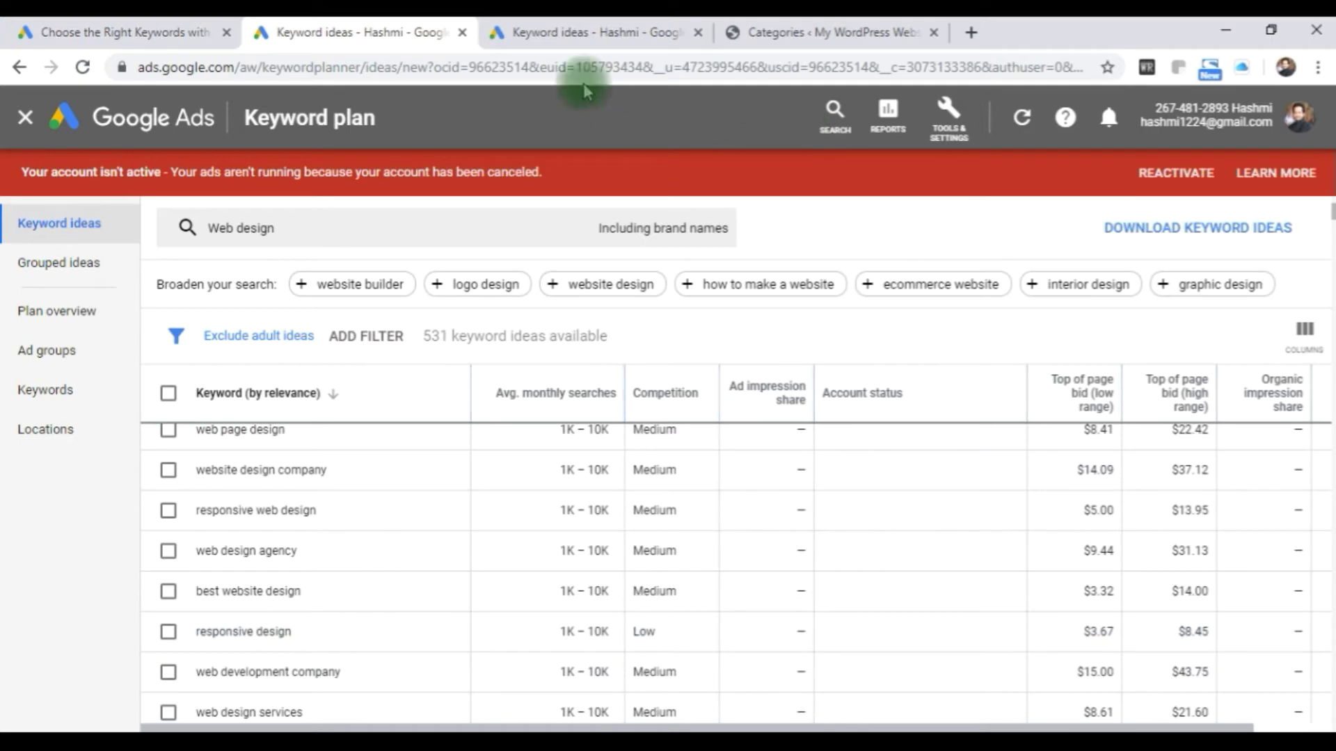
Step: Switch to the WordPress Categories page and name the new category "Responsive Design", leaving its slug blank
click(766, 32)
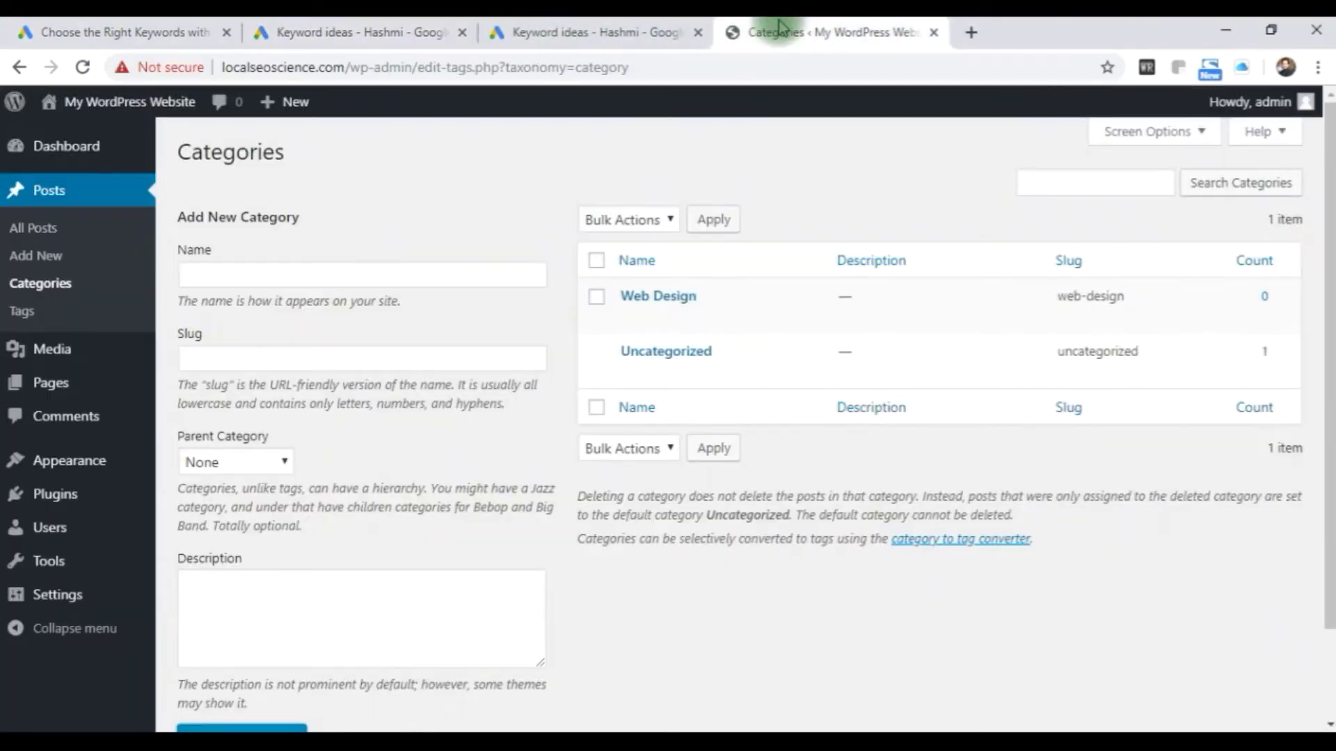
click(320, 279)
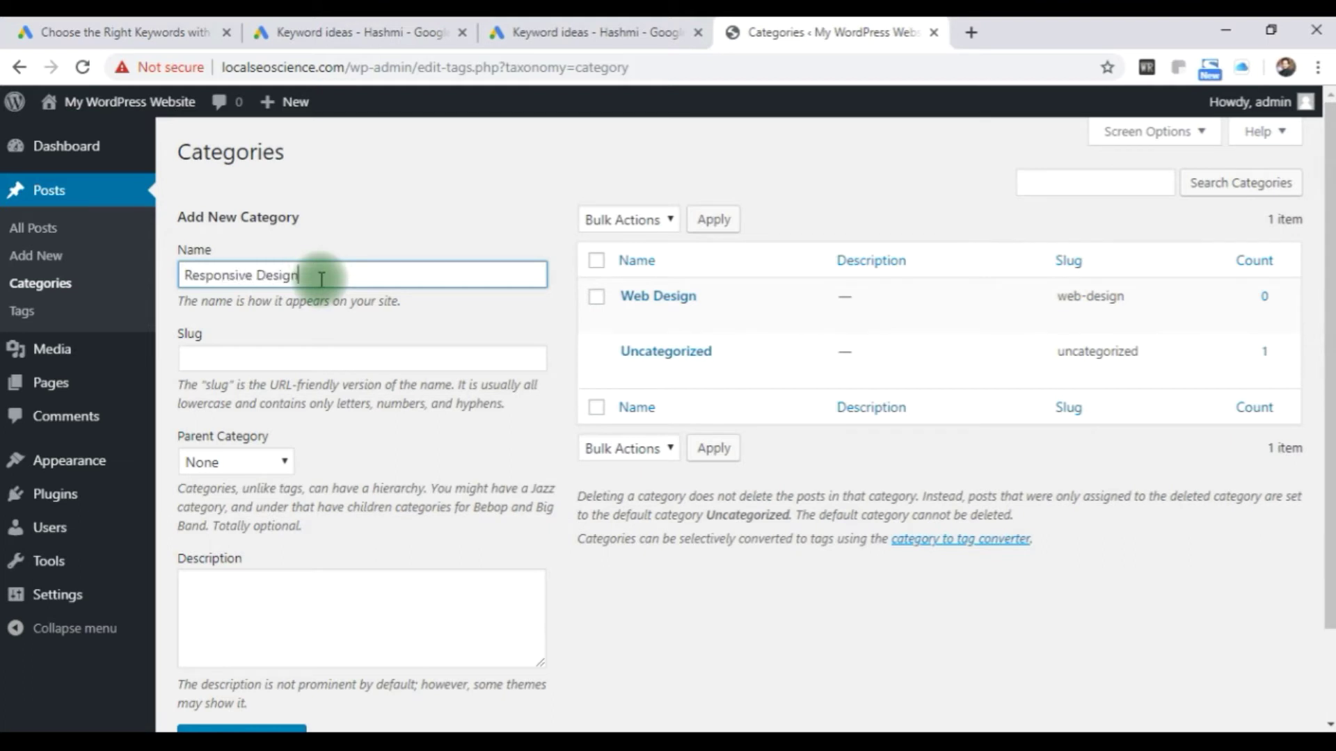
text(Responsive Design)
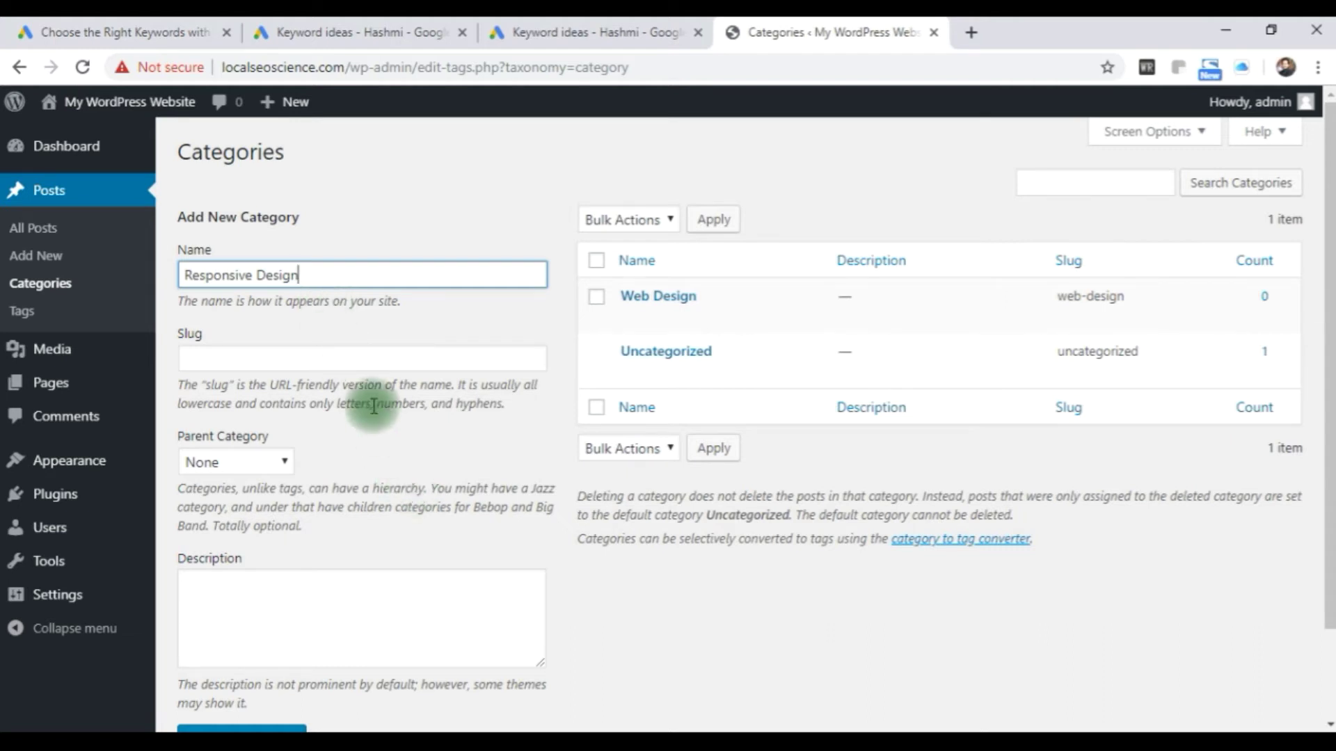
click(301, 356)
click(466, 311)
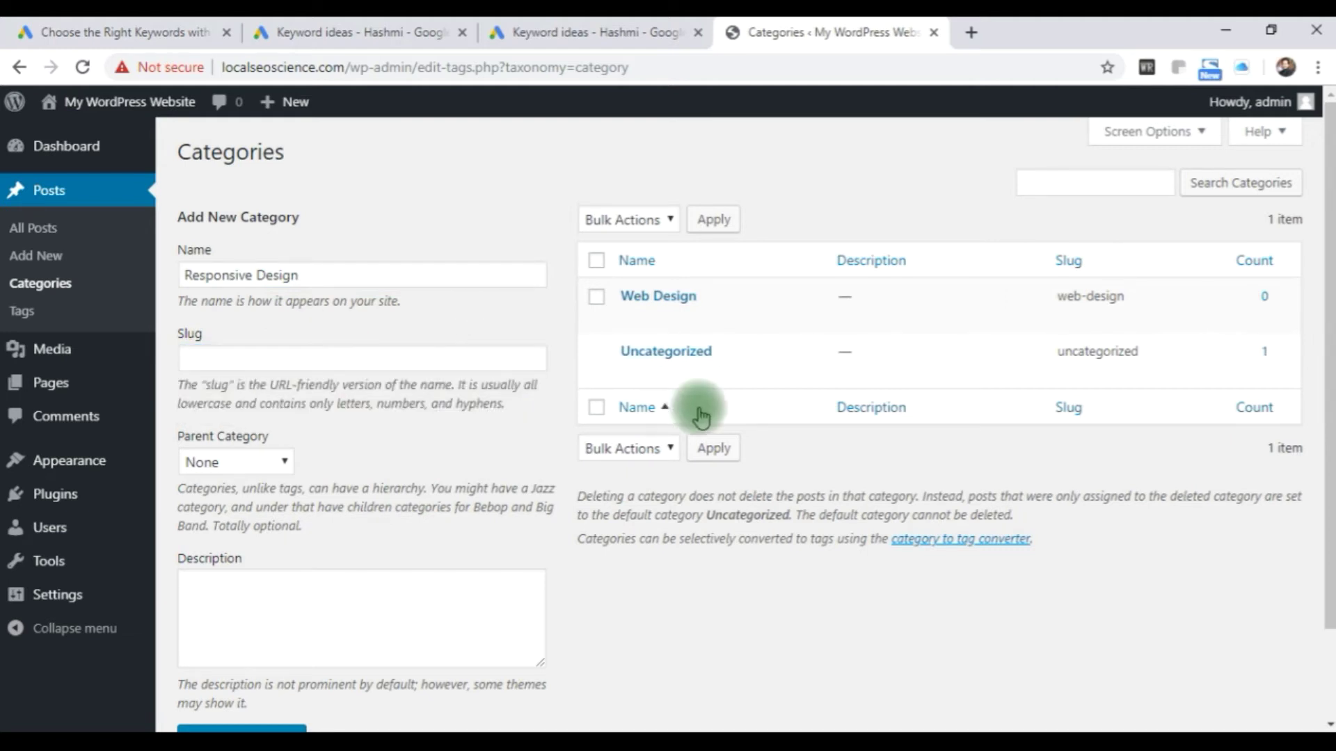
Step: View the Web Design category's page in a separate tab to check how its slug forms the URL, and return to Categories
mouse_move(695, 307)
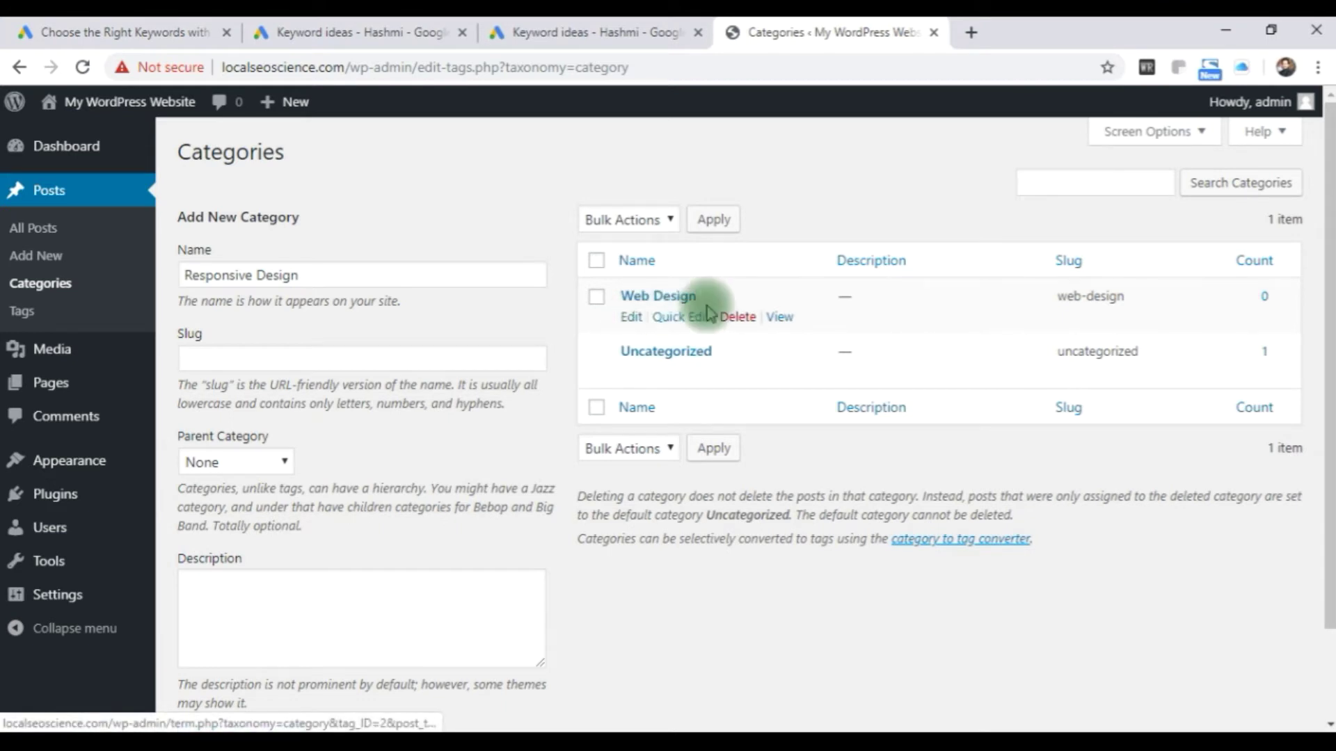
right_click(776, 320)
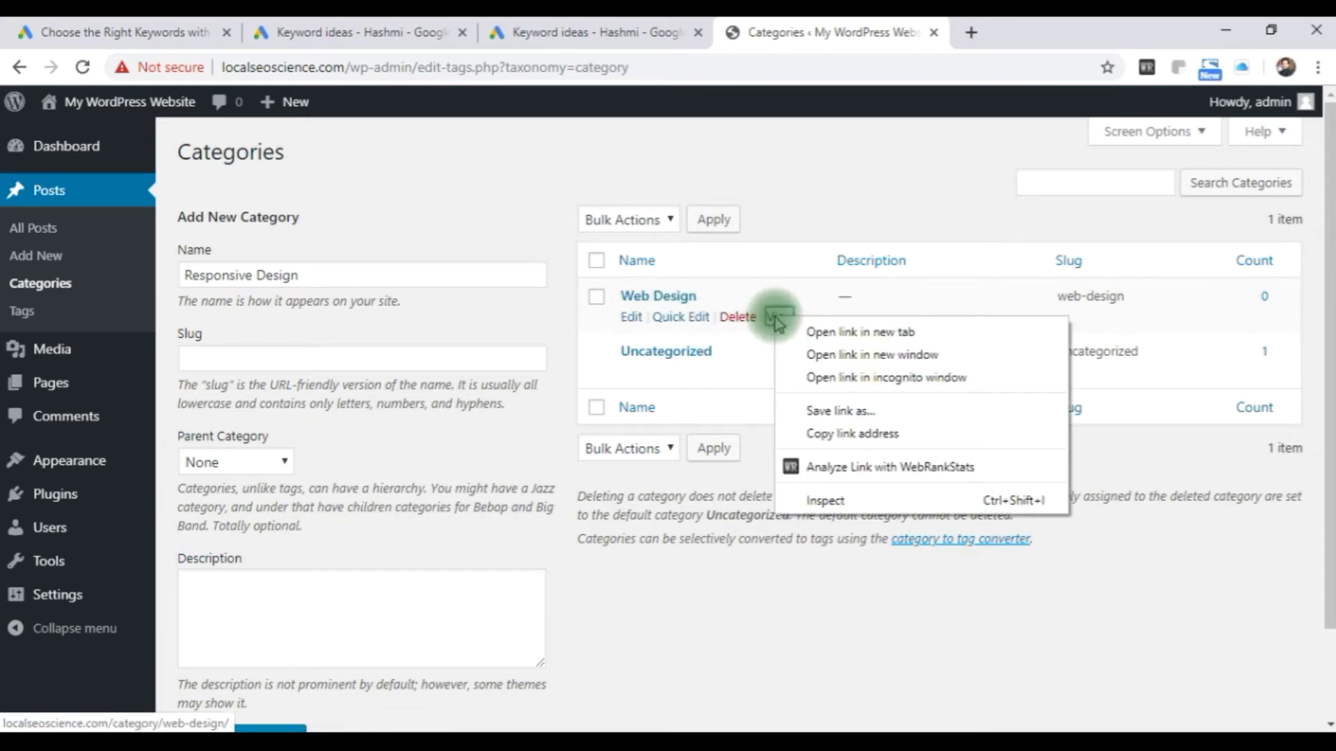
click(814, 332)
click(950, 28)
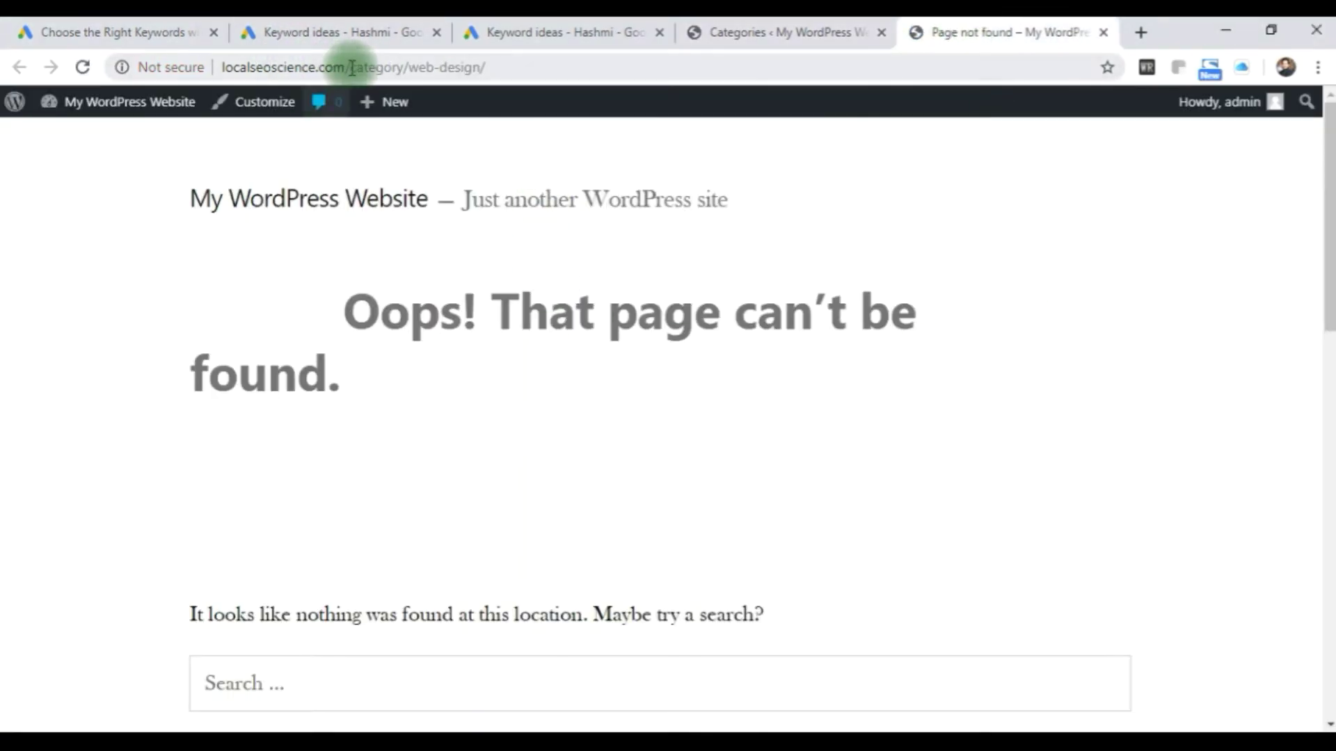
click(373, 67)
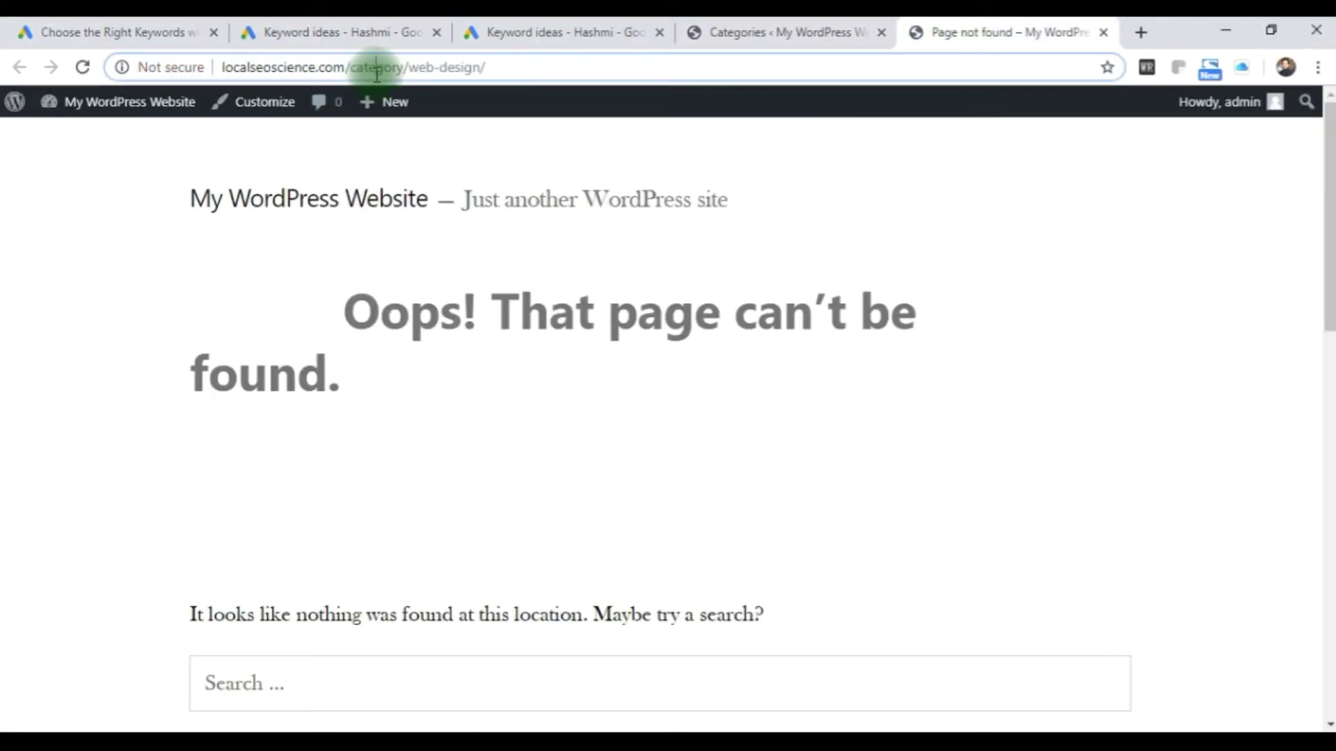
click(434, 69)
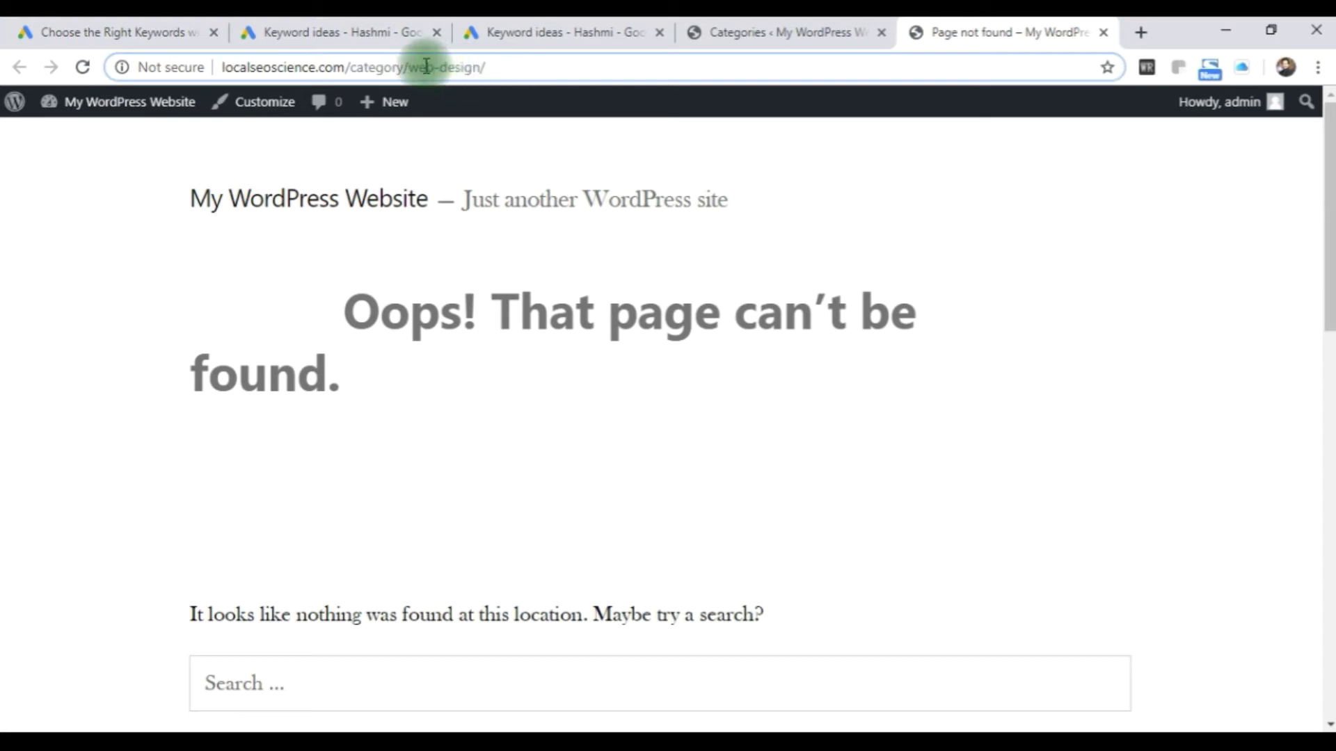
click(748, 32)
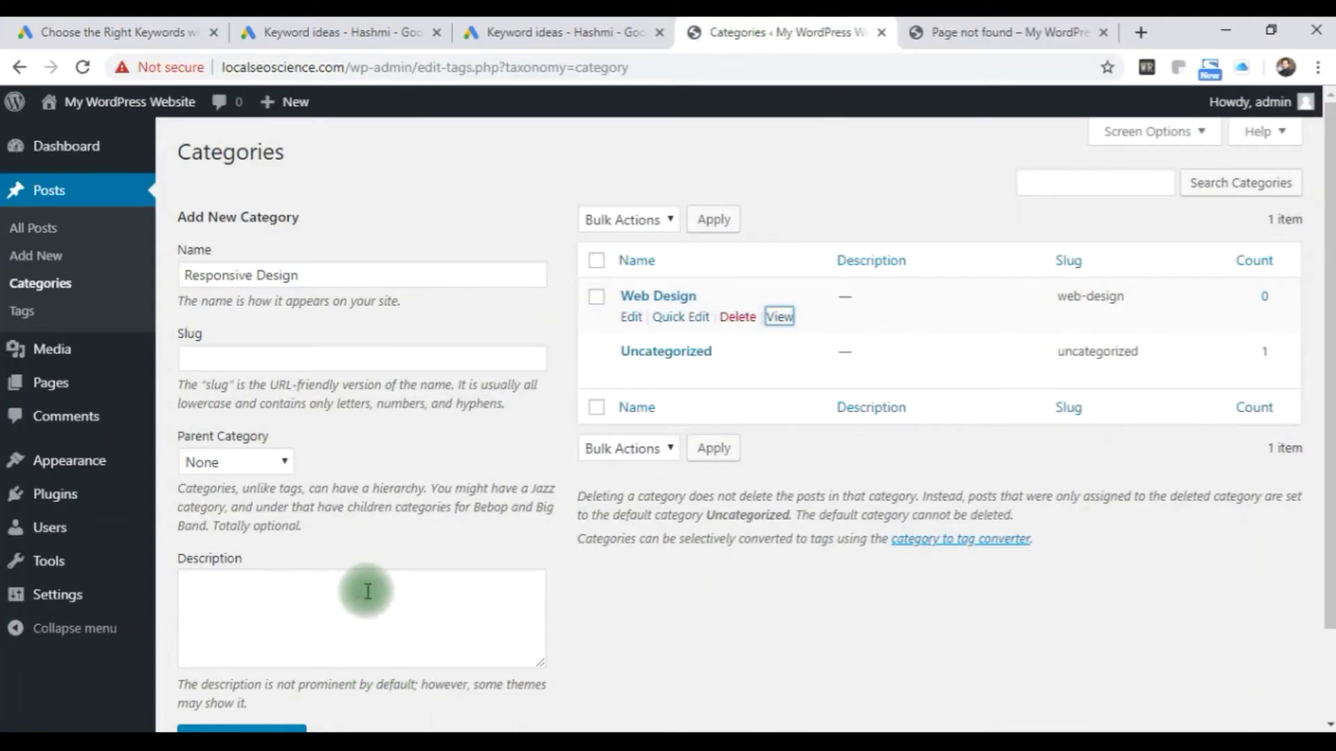
Step: Review the new category's slug field and the parent category choices, leaving the parent set to None
click(272, 360)
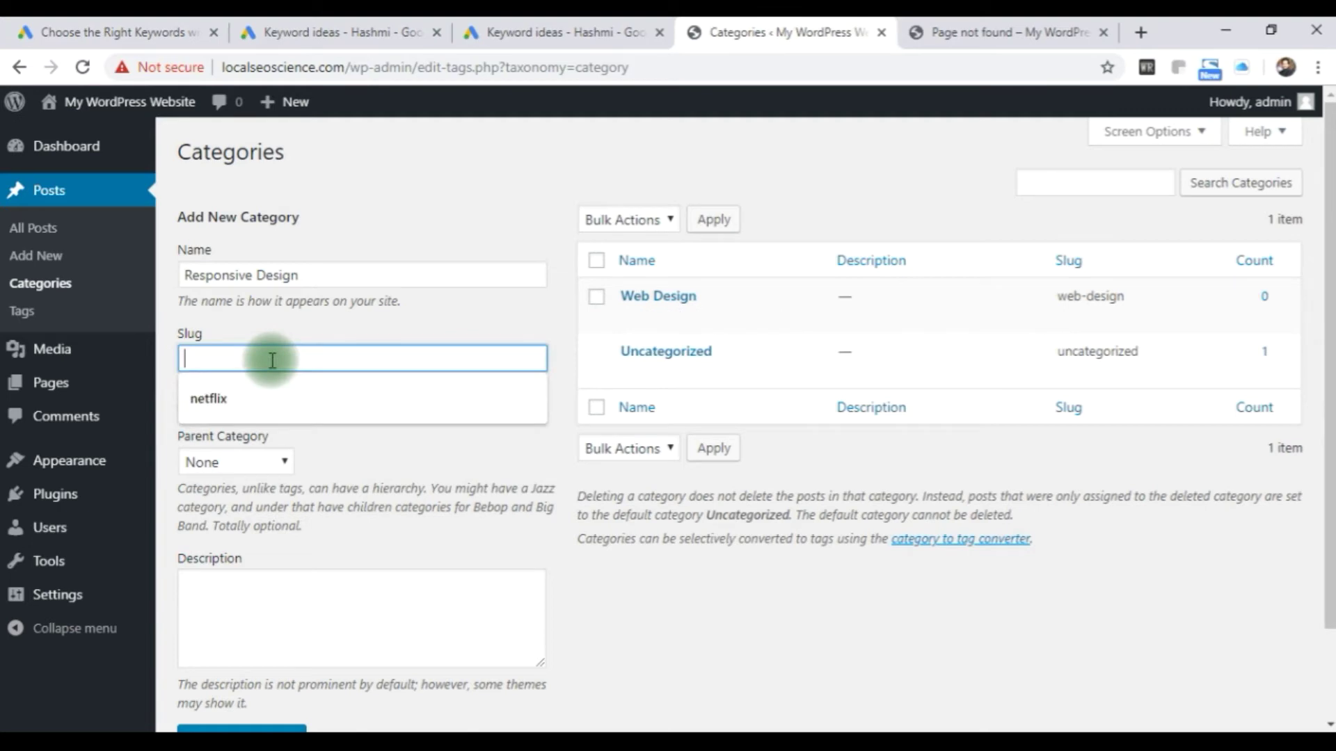
click(447, 316)
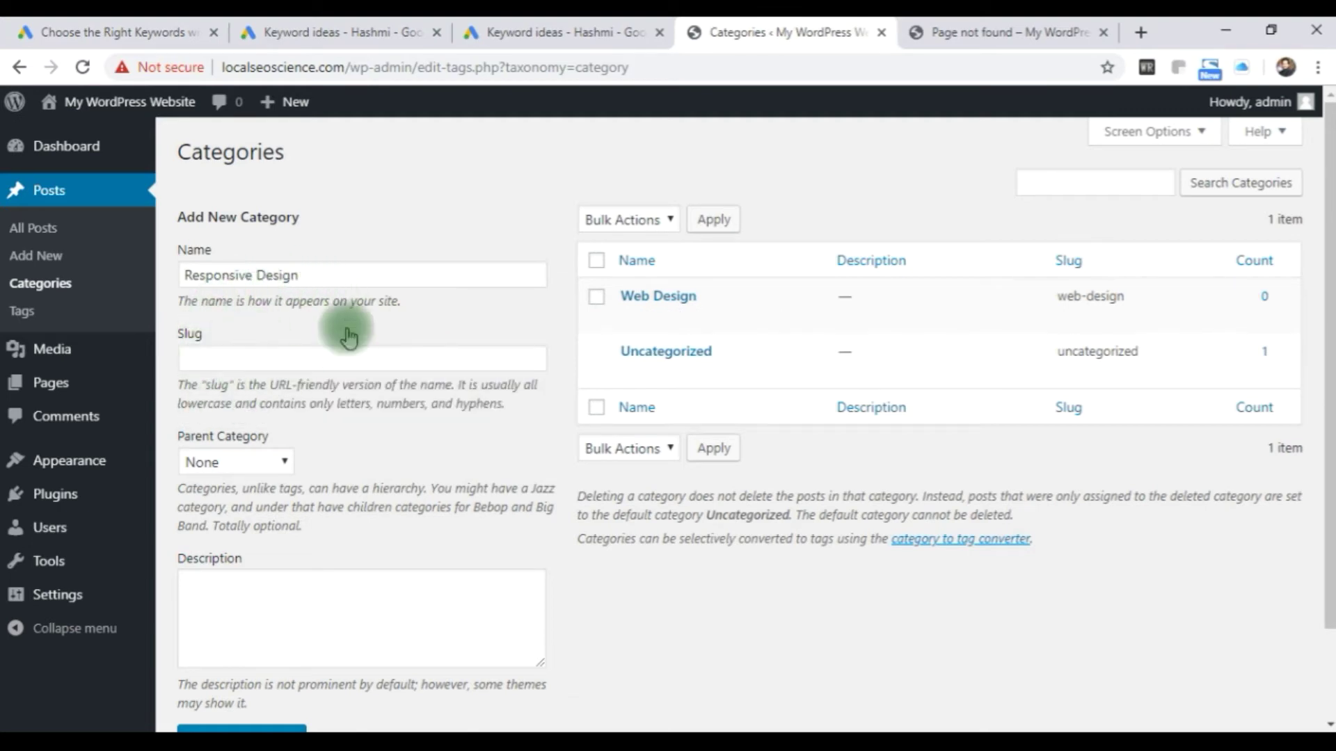
scroll(477, 426, down, 2)
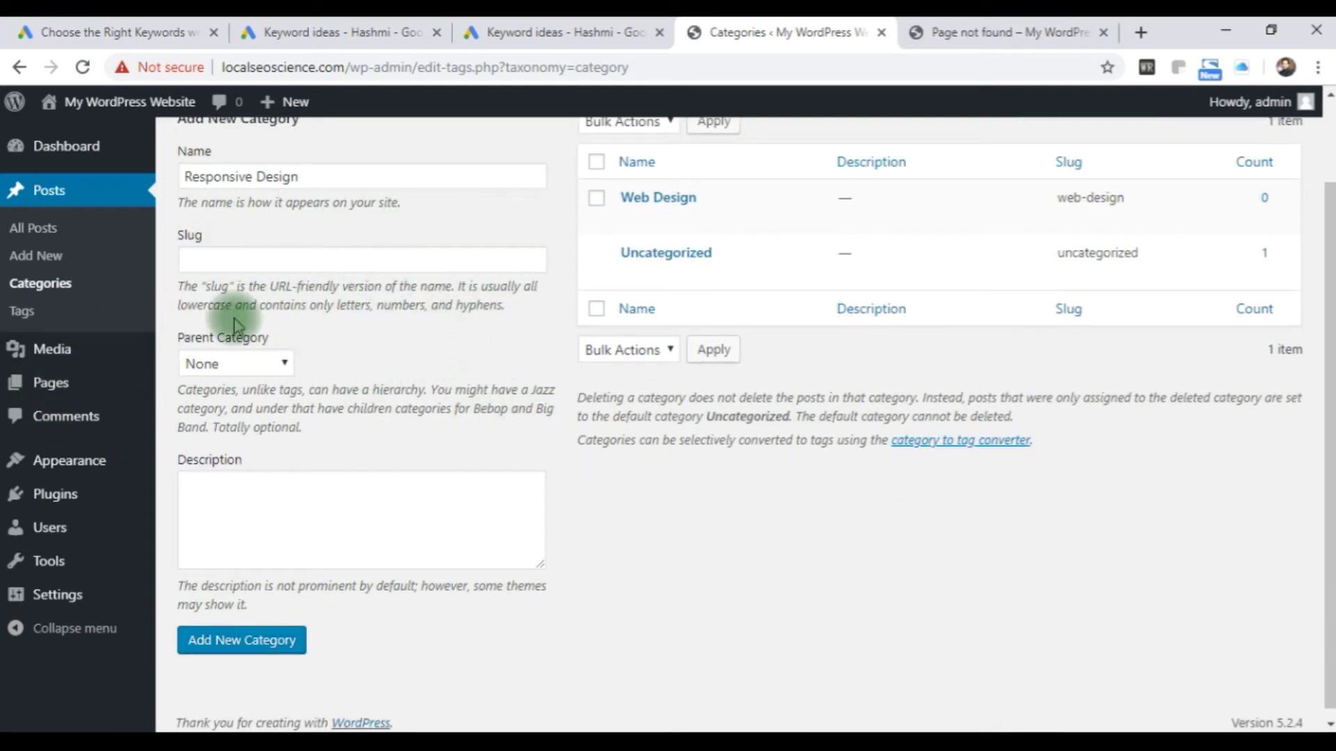
click(269, 368)
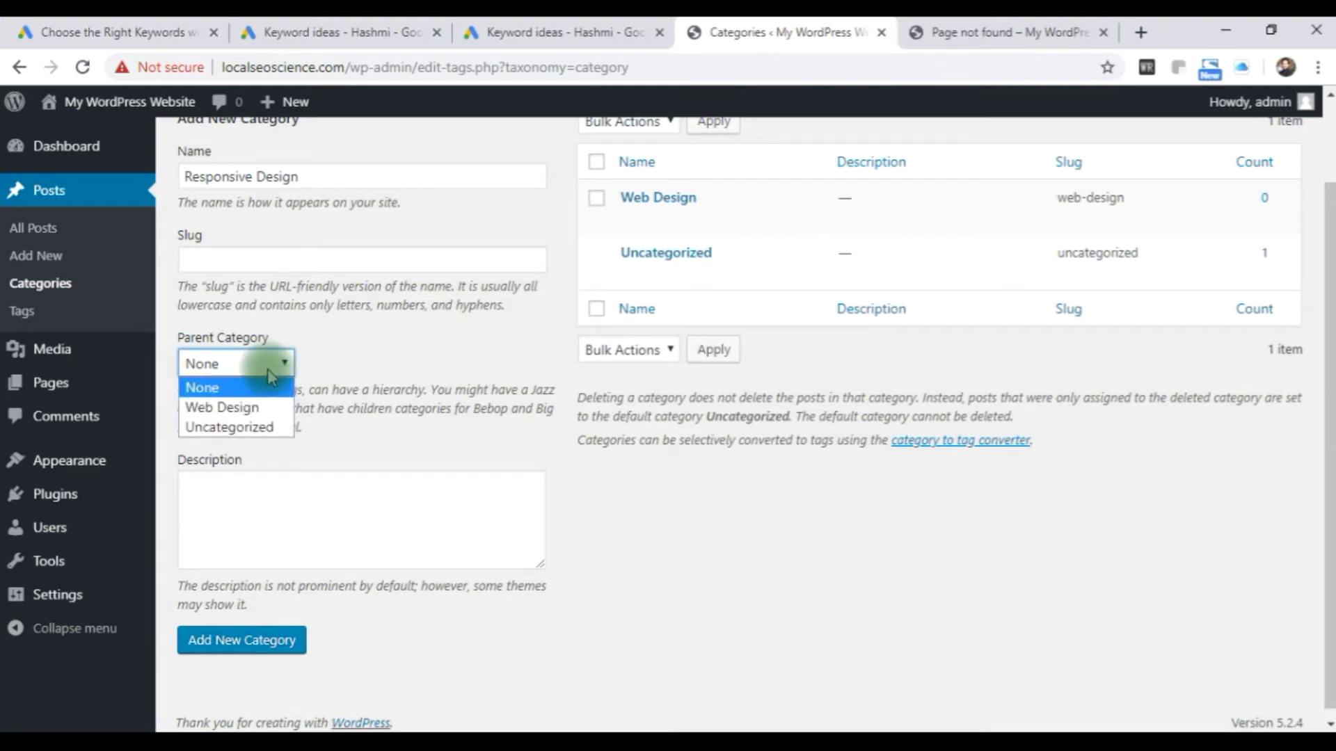
click(267, 367)
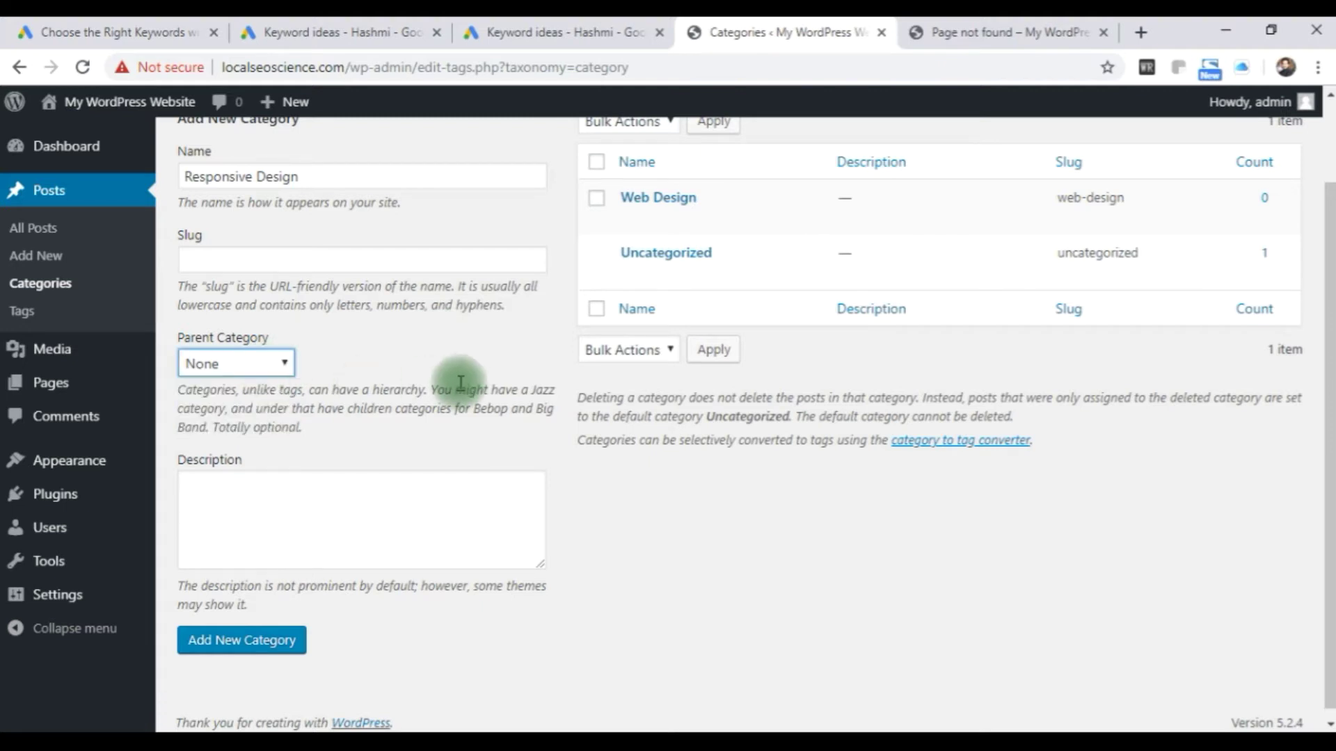
scroll(465, 387, up, 2)
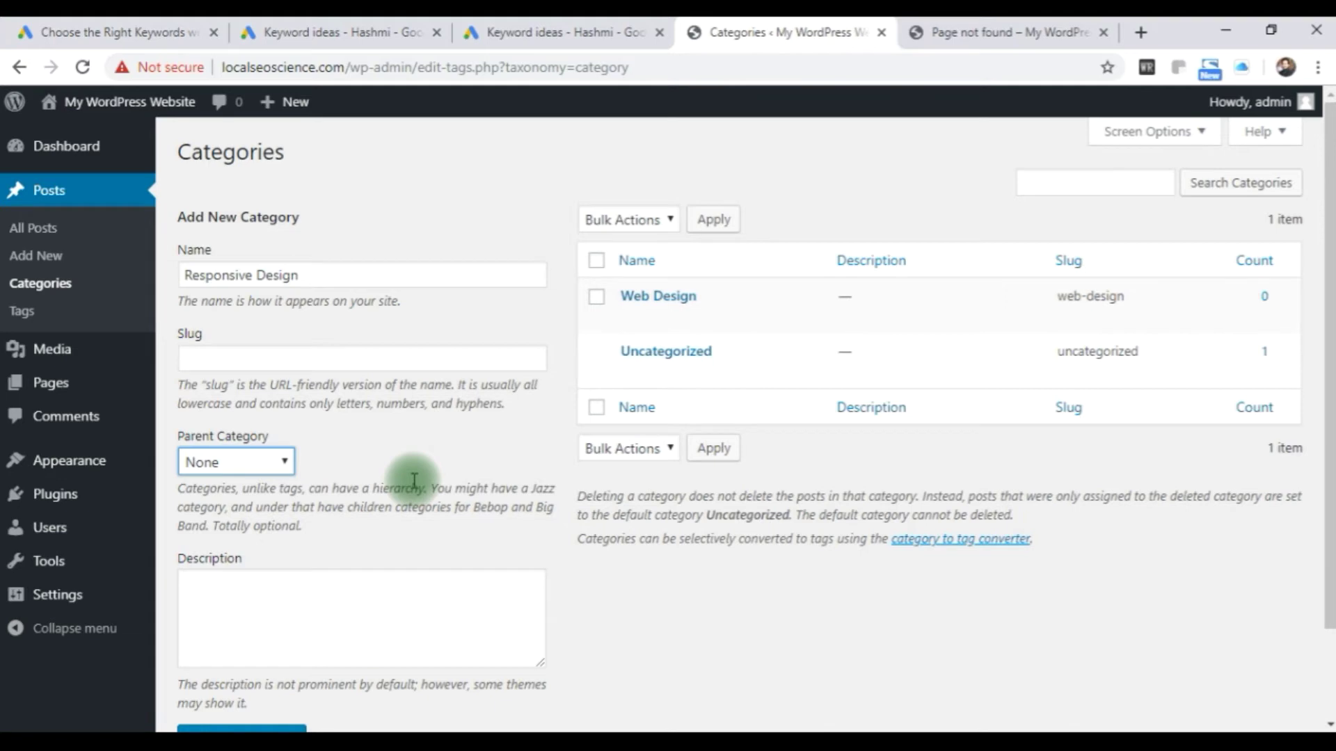
scroll(414, 480, down, 2)
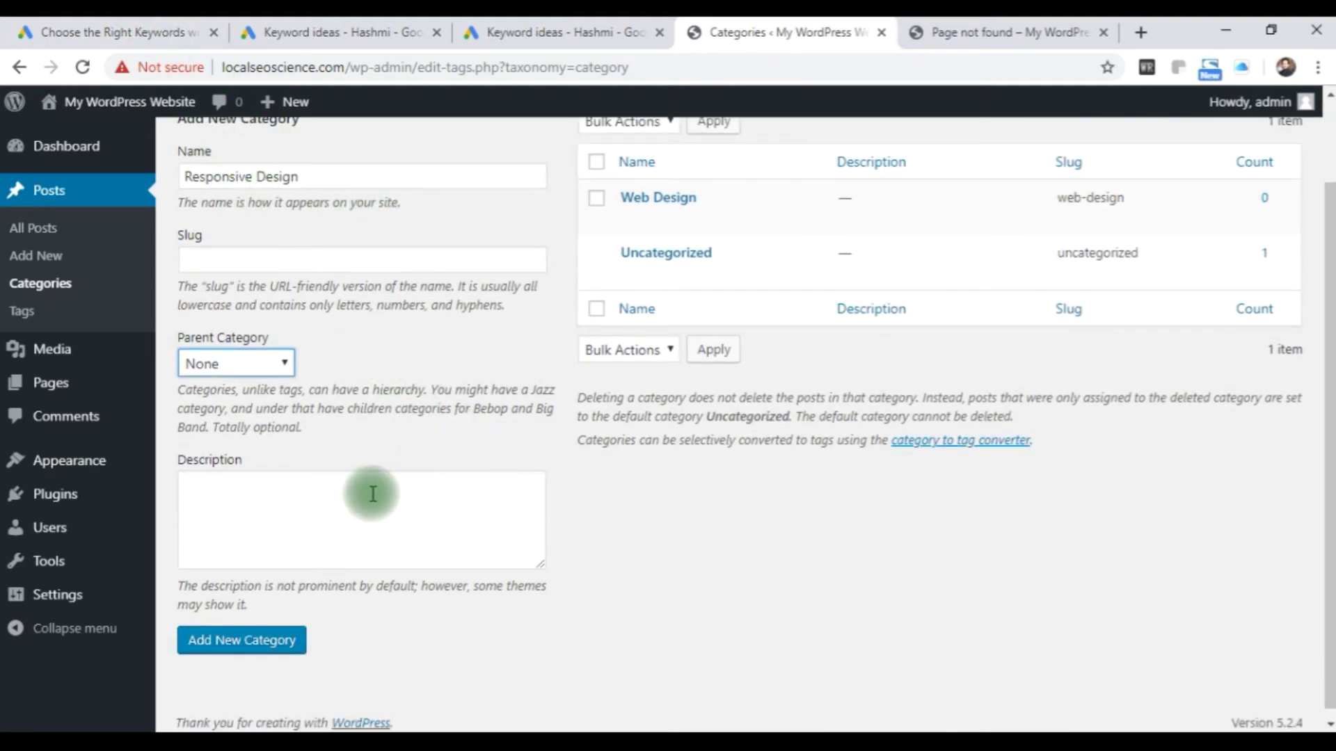
scroll(468, 447, up, 2)
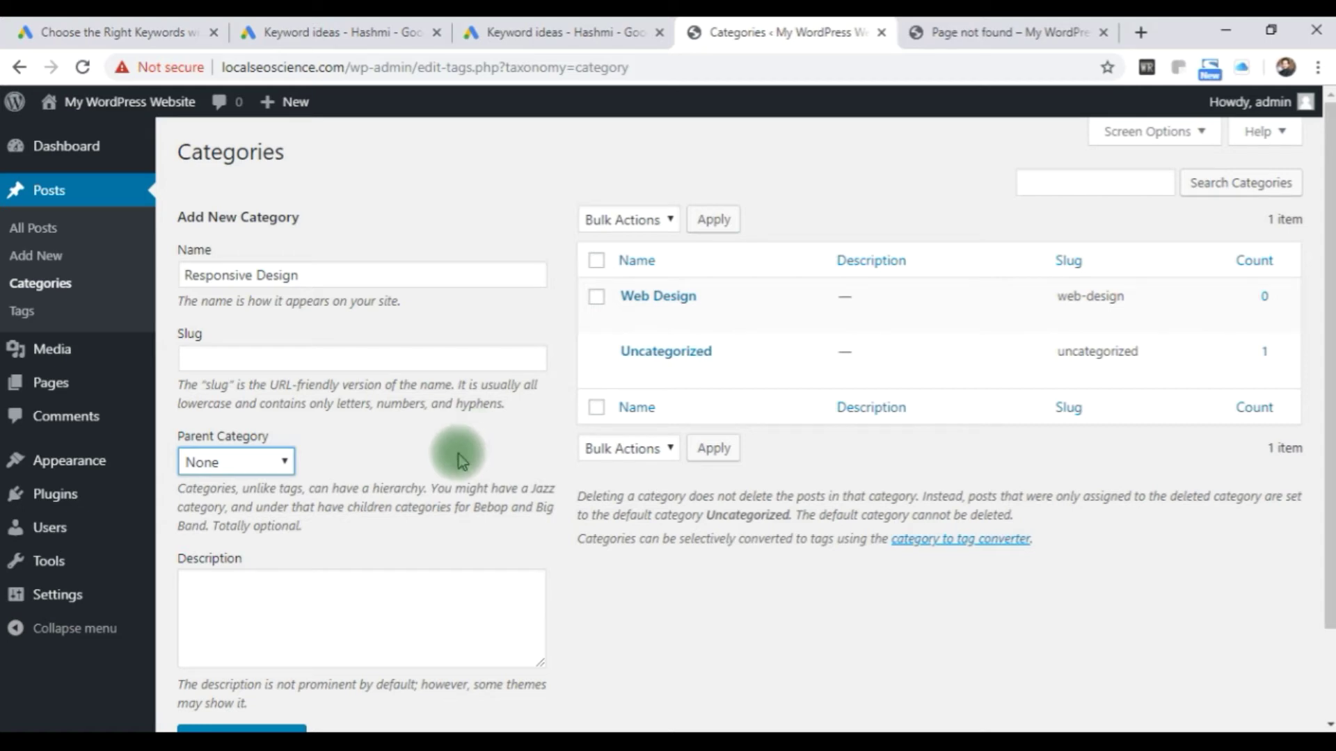
scroll(458, 453, down, 2)
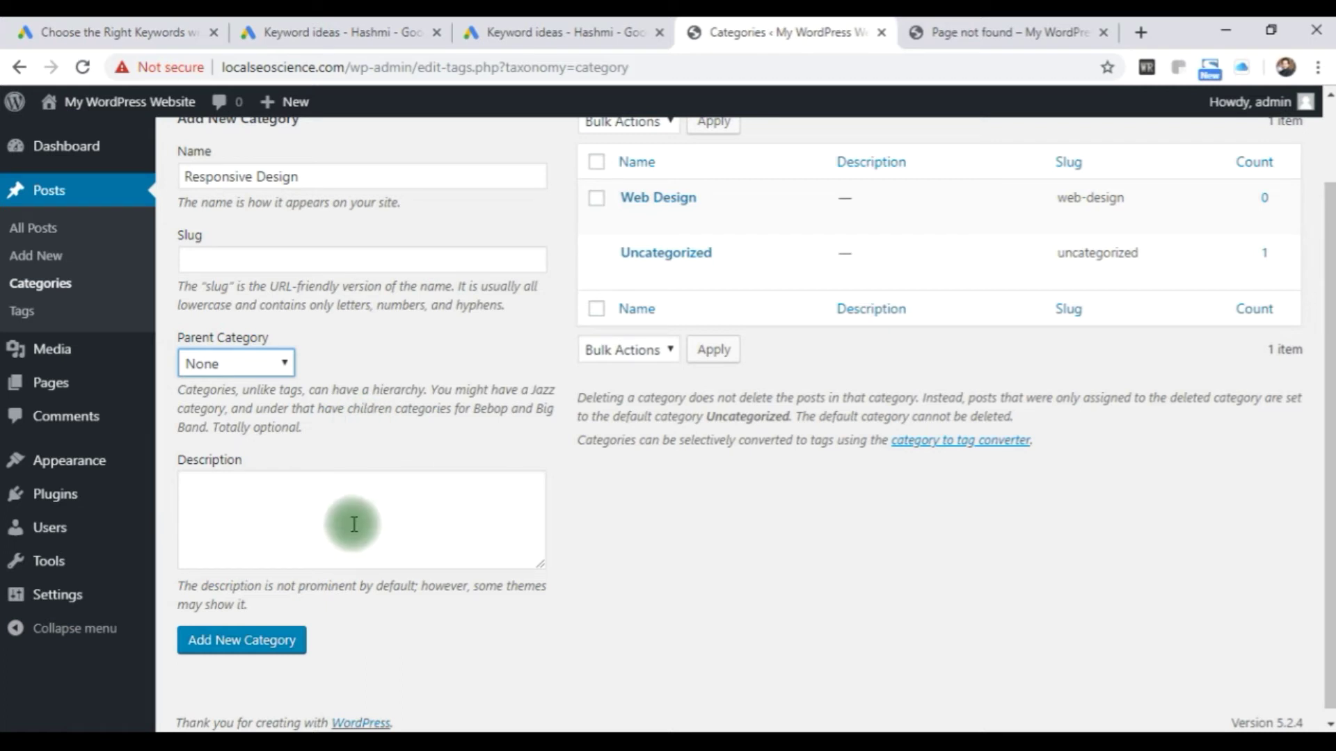
Step: Examine the new category's description field together with its name and slug before filling in the description
click(293, 519)
scroll(581, 575, up, 2)
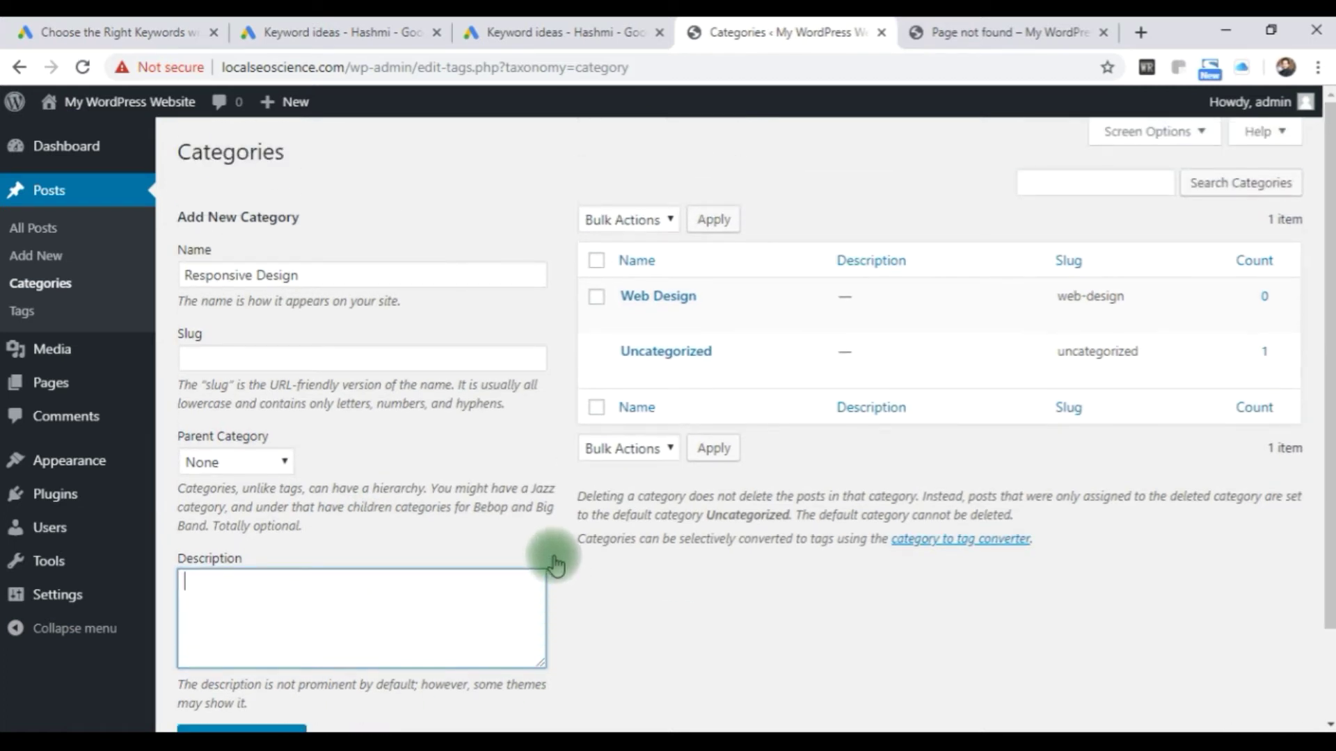
scroll(551, 550, down, 2)
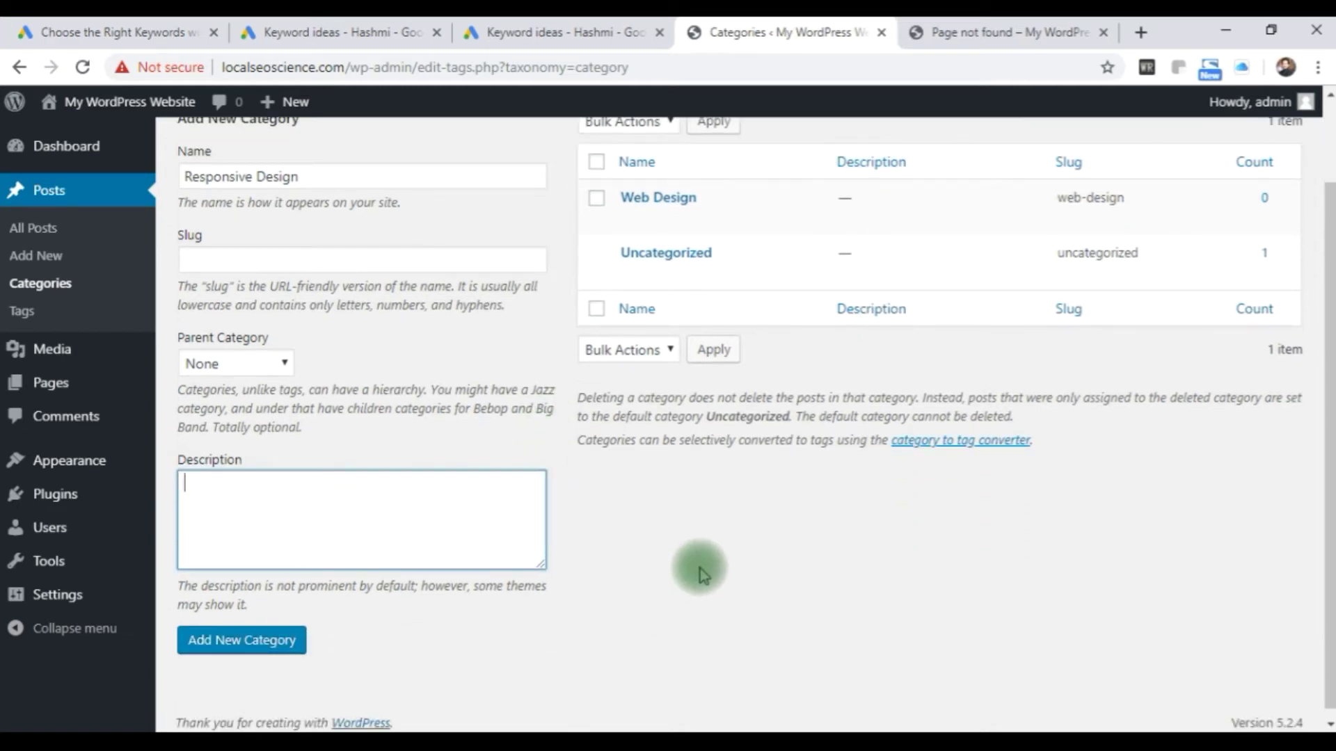
scroll(702, 560, up, 2)
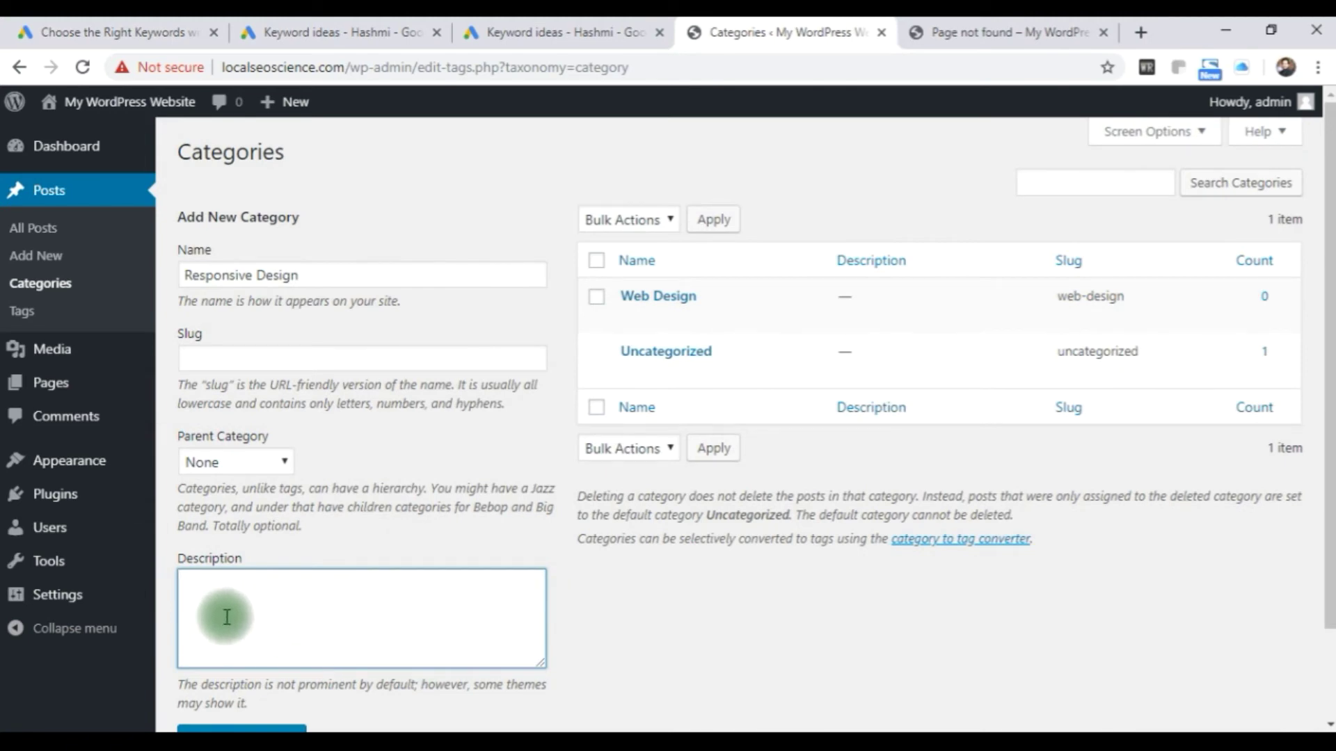
click(318, 277)
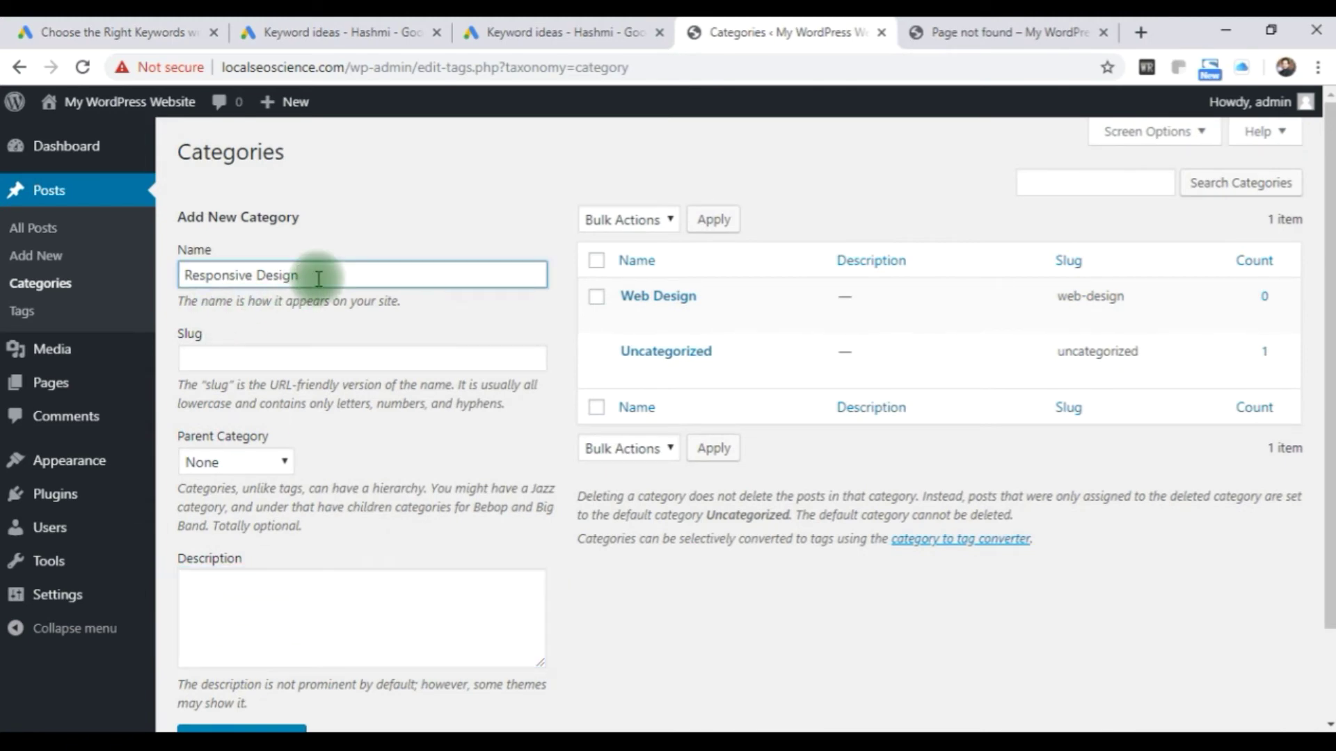
click(345, 356)
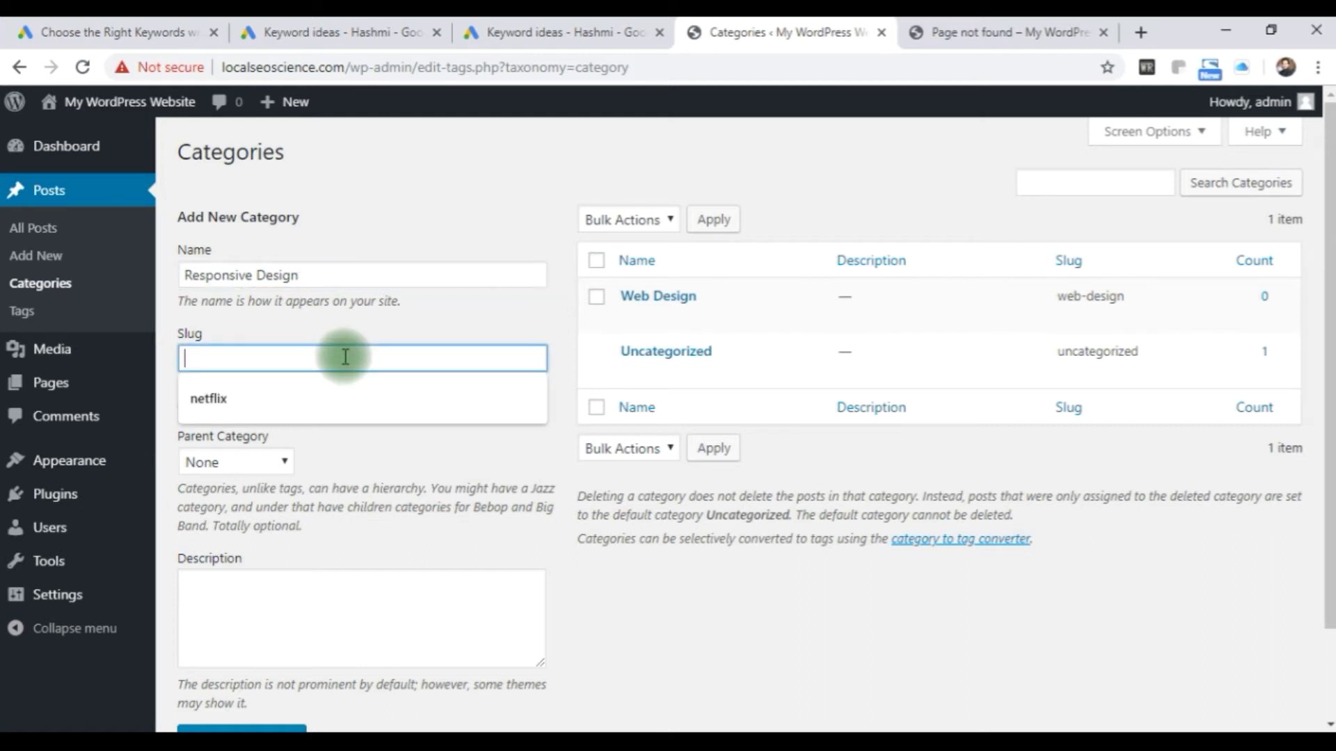
click(403, 204)
click(289, 605)
scroll(786, 647, down, 2)
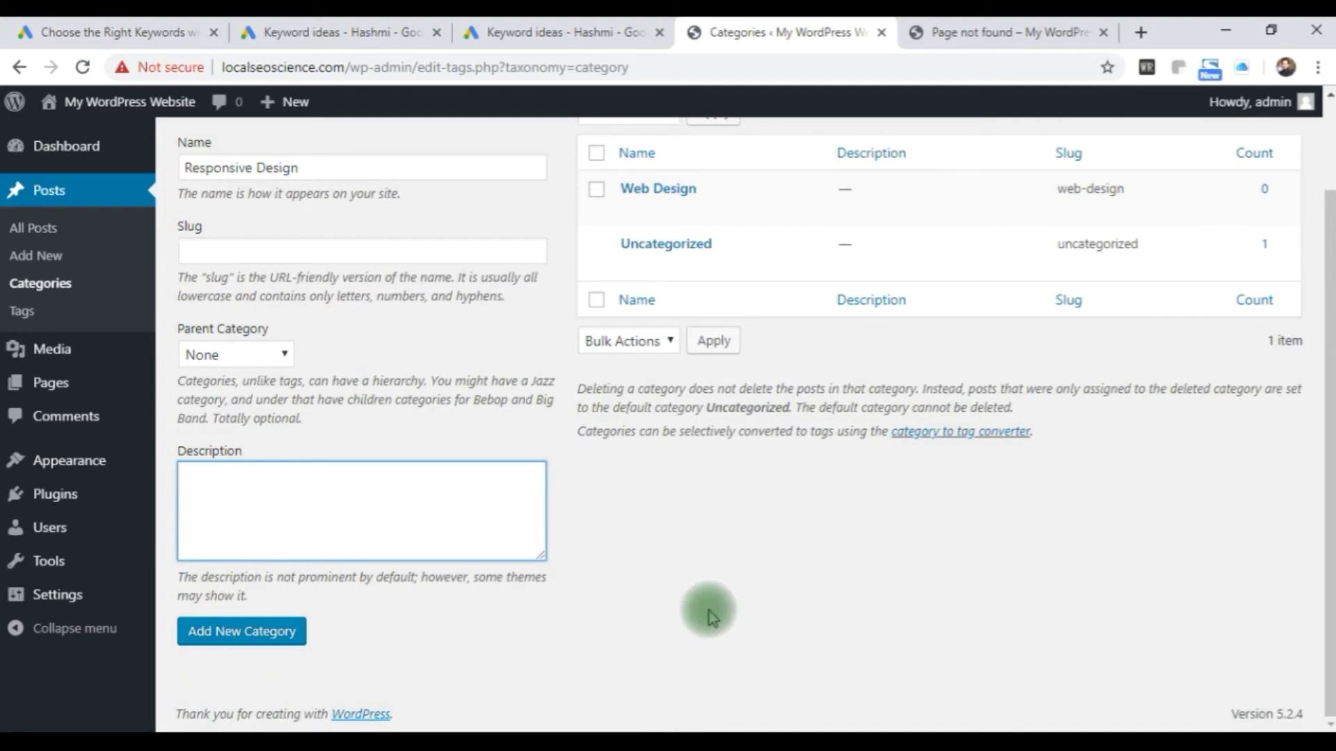
scroll(674, 620, up, 2)
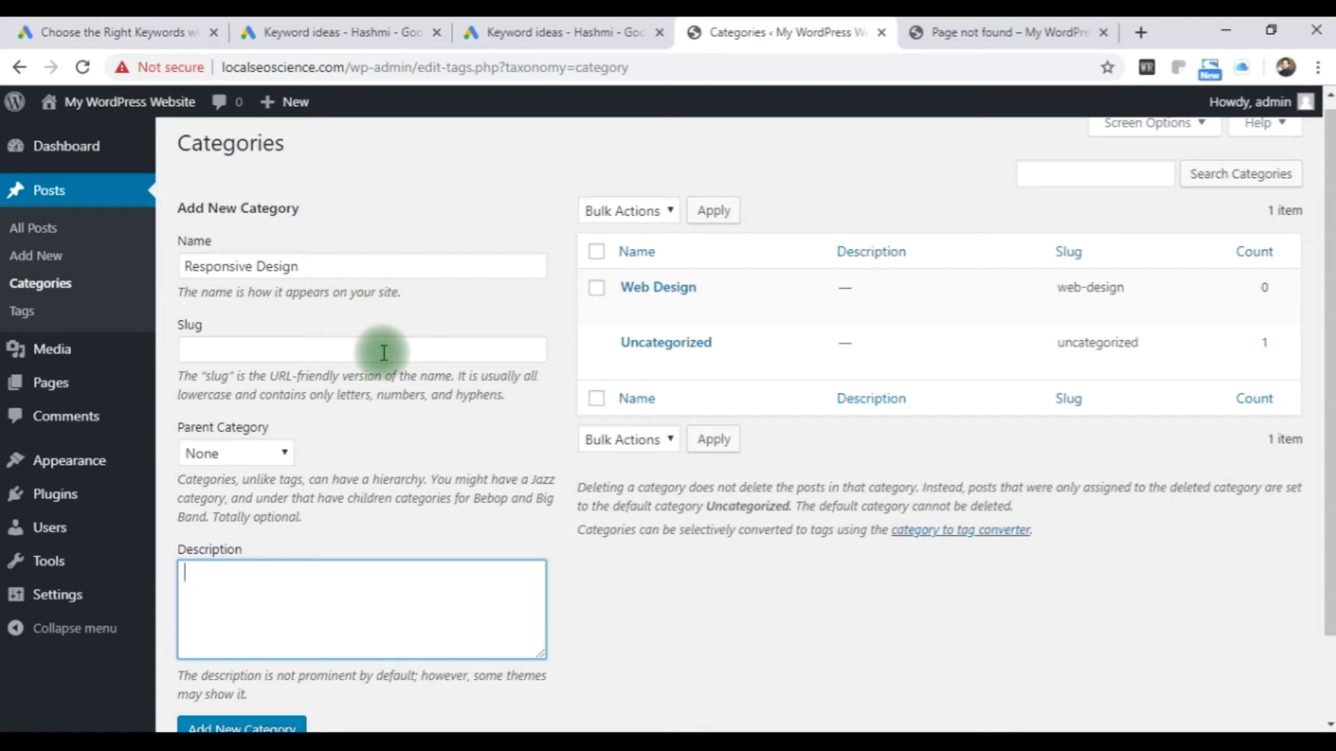
click(348, 268)
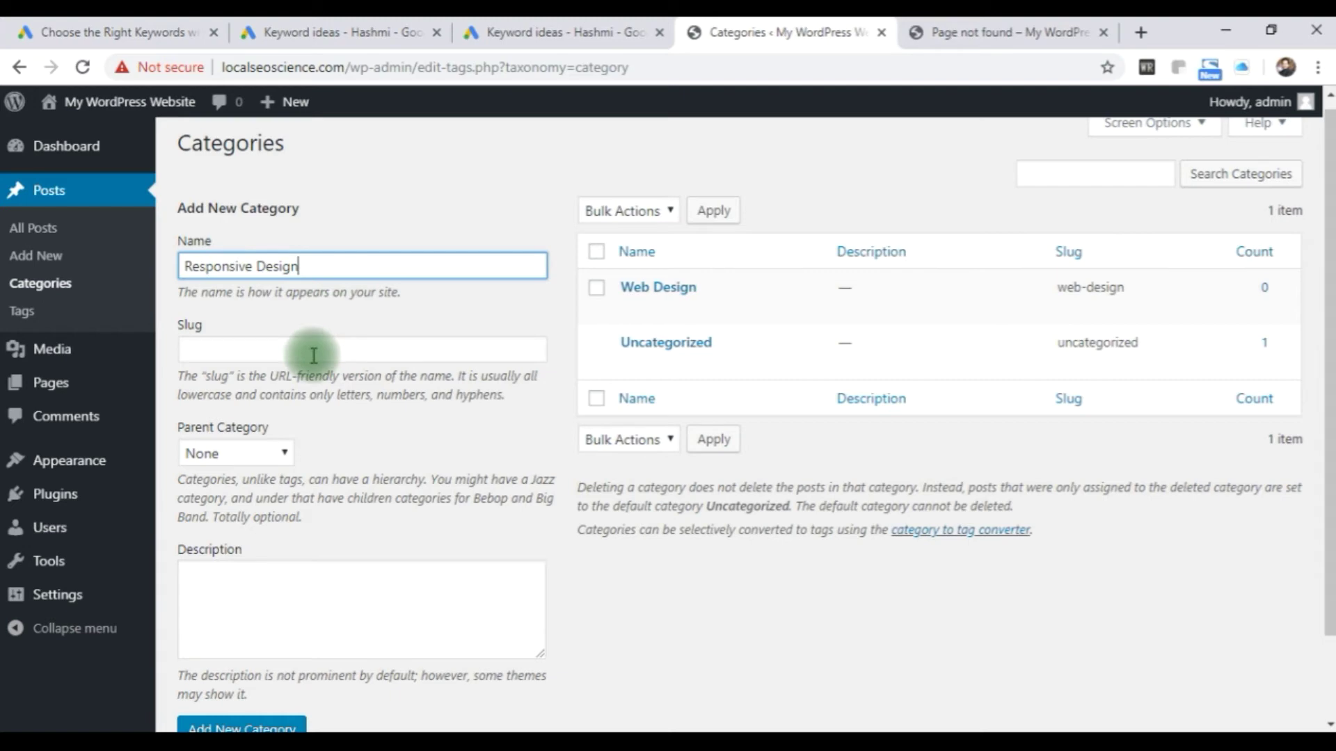
click(310, 352)
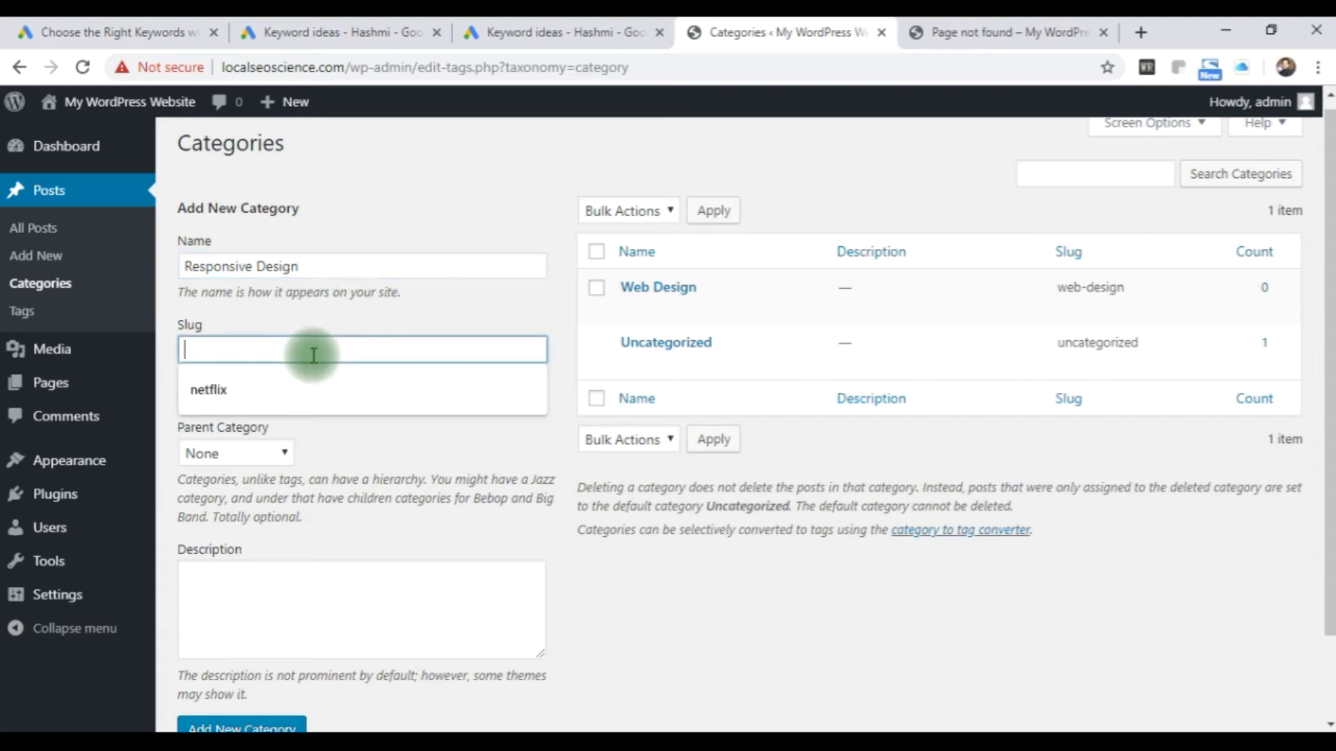
Step: Enter the description "The category defines the articles related to responsive design of websites in USA" and add the category
click(288, 610)
scroll(784, 605, down, 2)
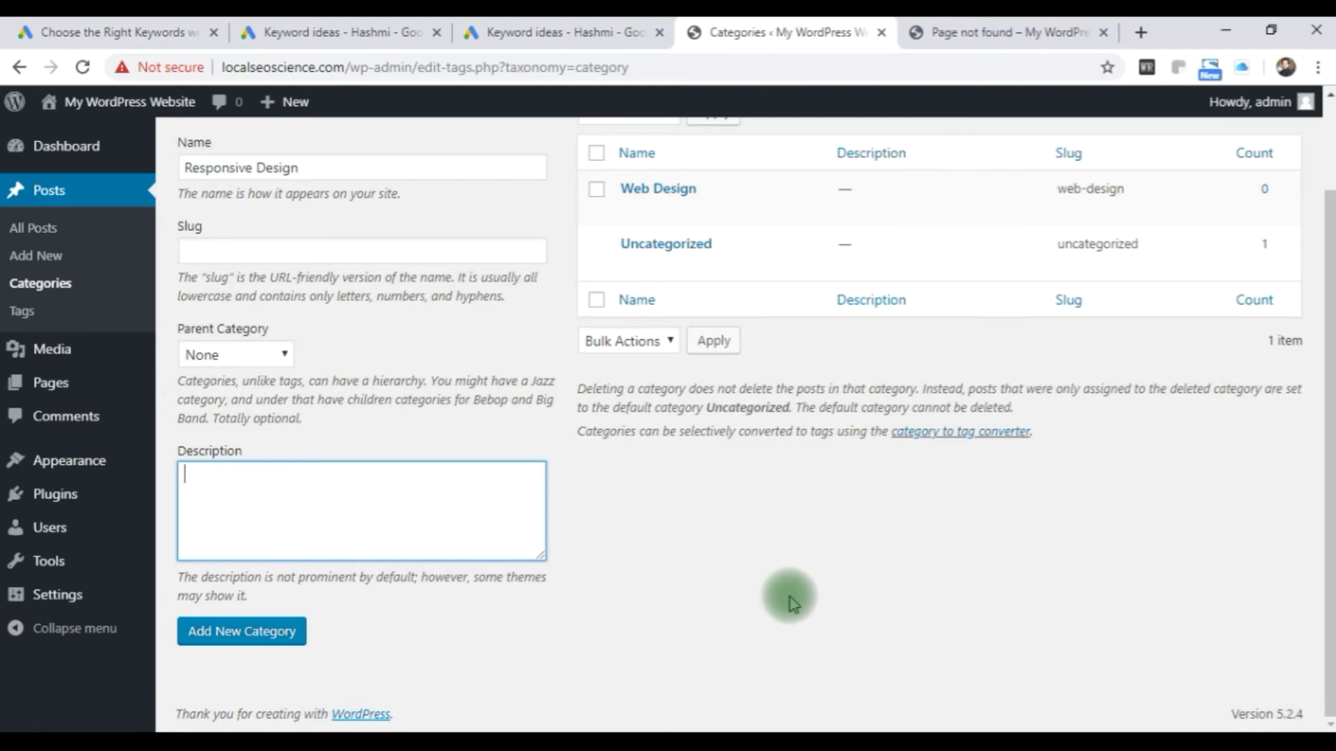
text(The category defines the)
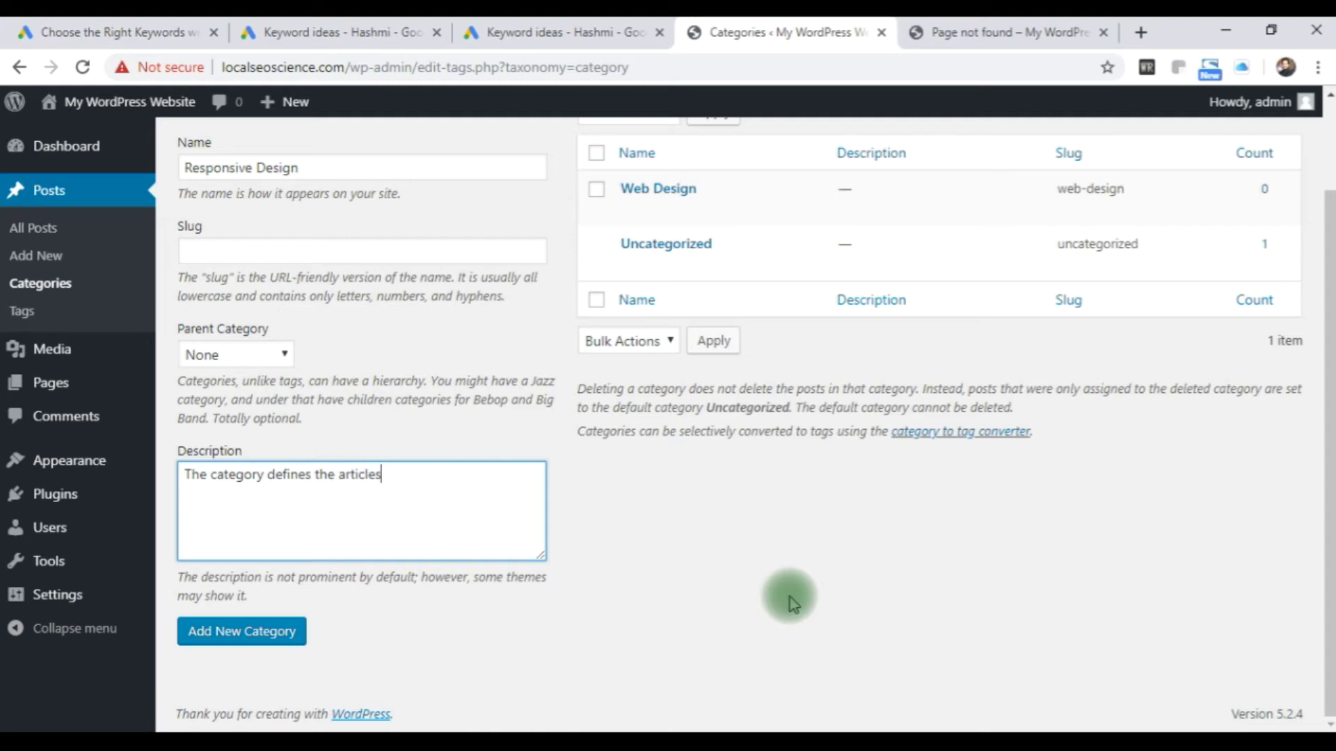
text(articles related to responsive)
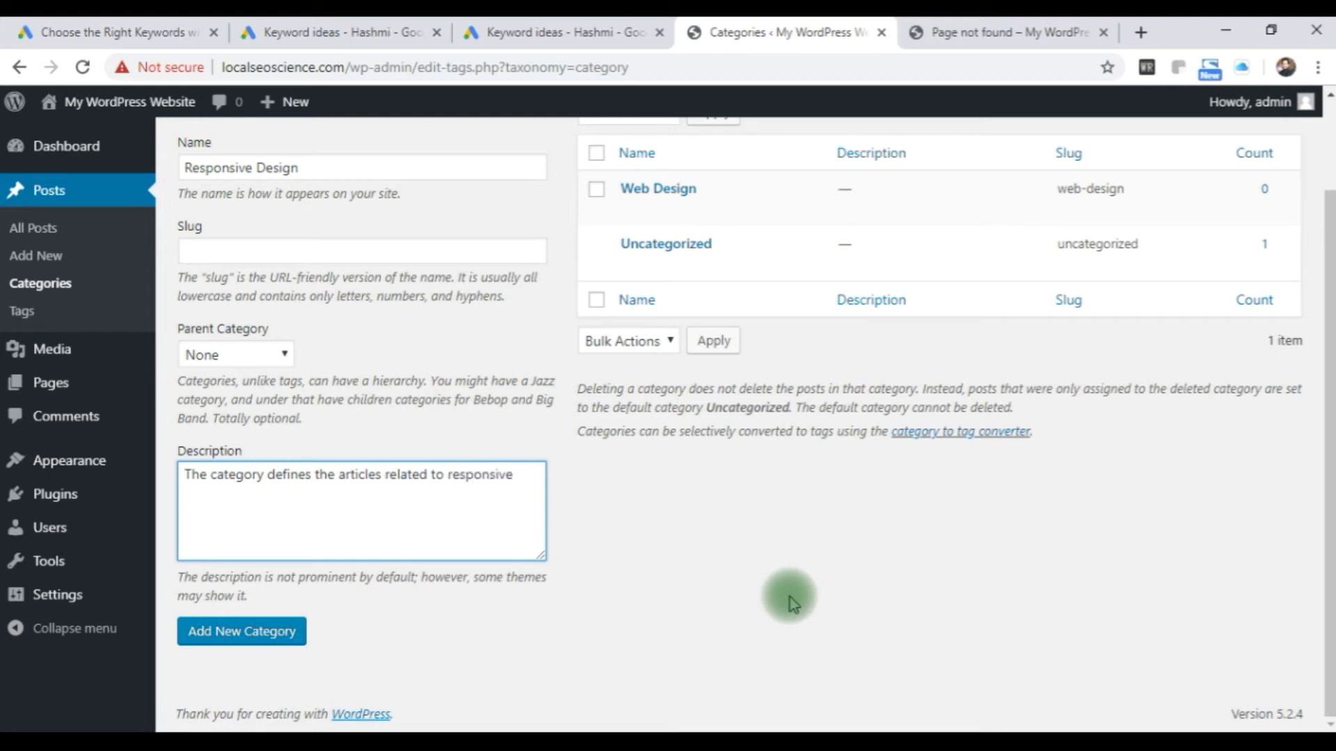
text(sign of websites in USA)
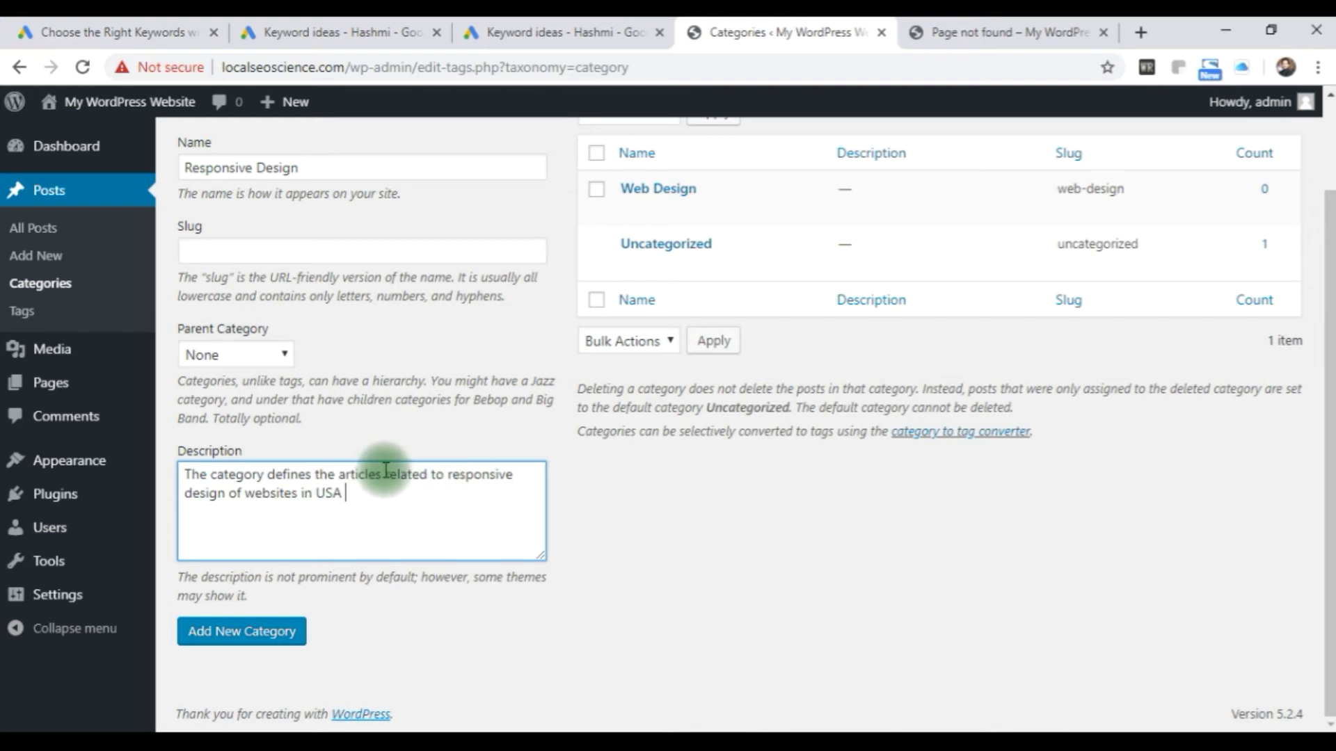
scroll(378, 546, up, 2)
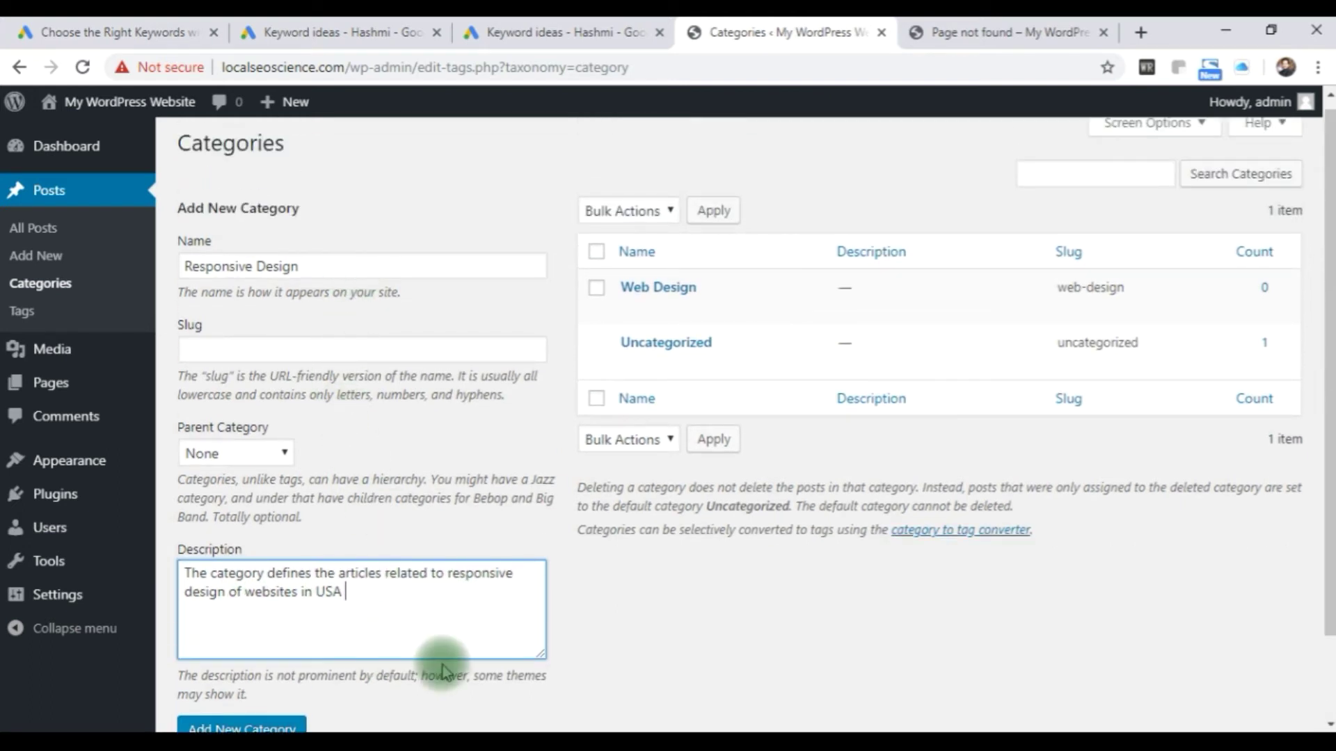
scroll(441, 661, down, 2)
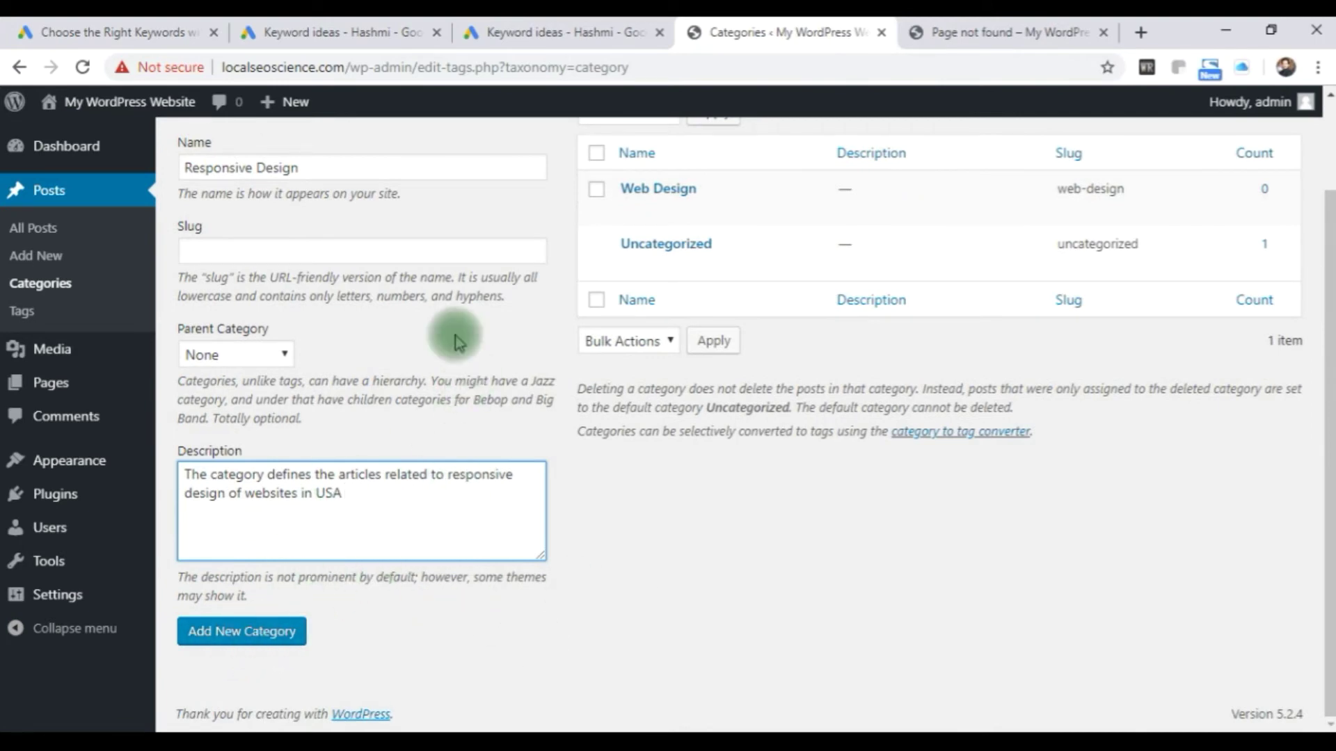
click(249, 640)
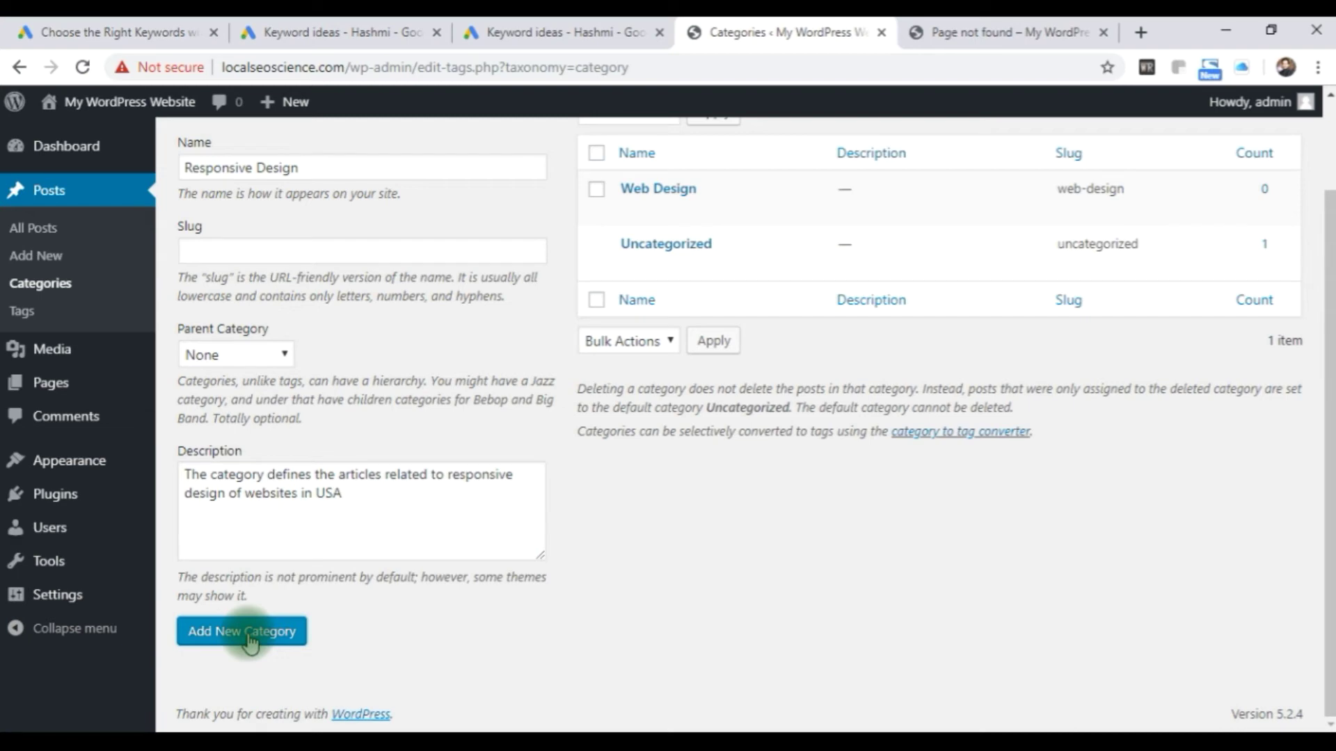
Step: Examine the Responsive Design category's row in the category list and the fields for adding another category
scroll(1067, 587, up, 2)
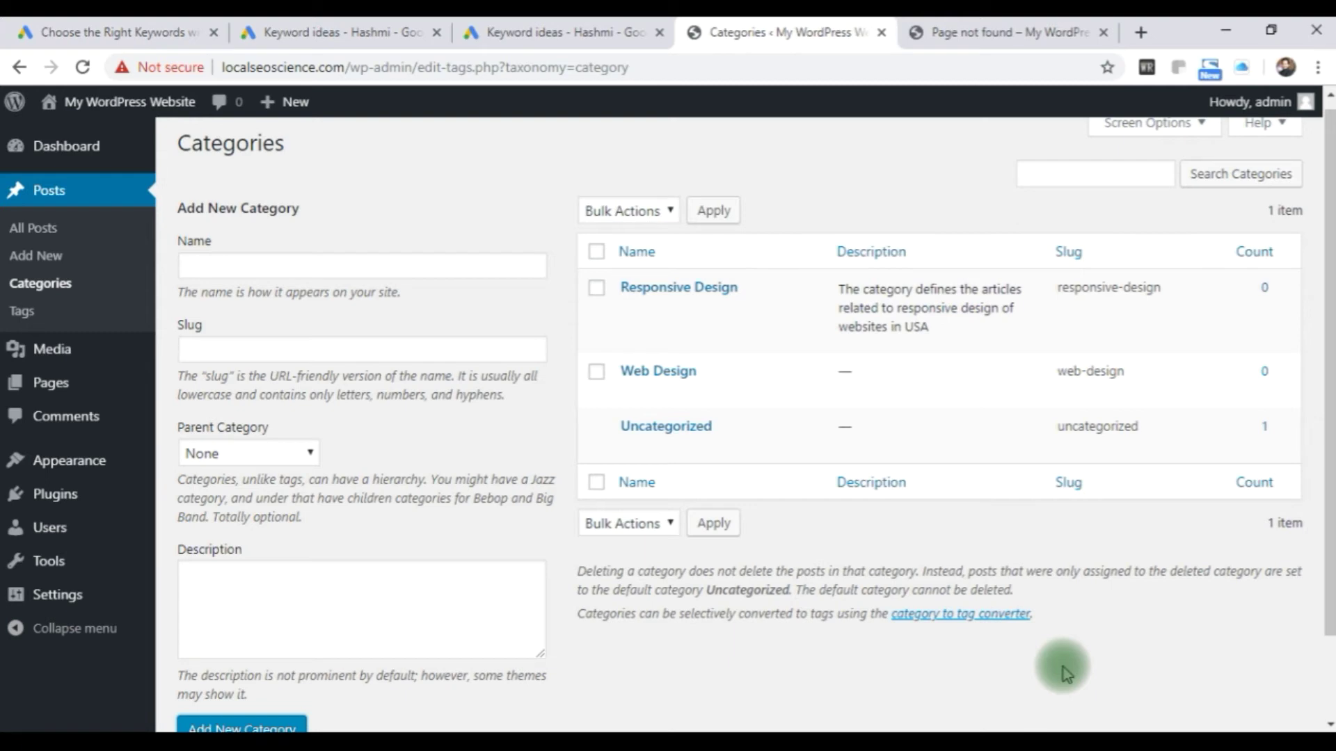
mouse_move(628, 309)
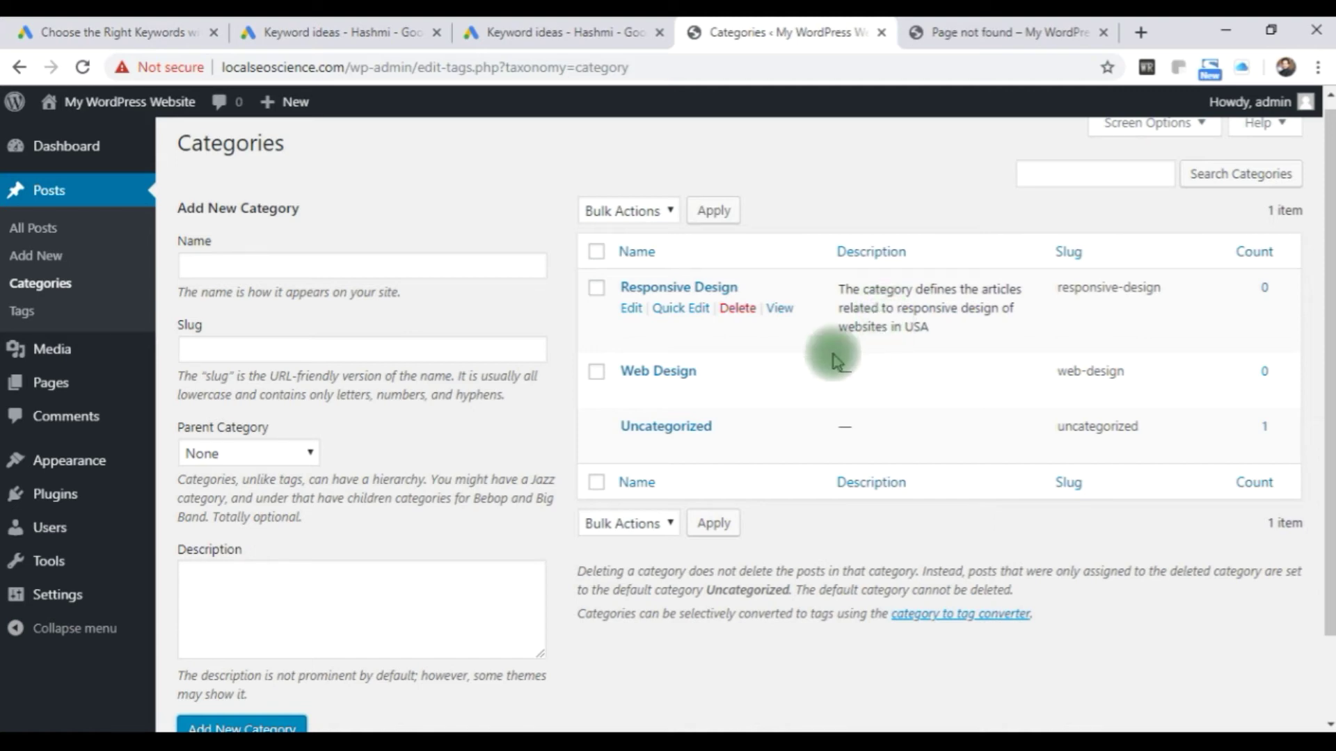
scroll(315, 350, down, 2)
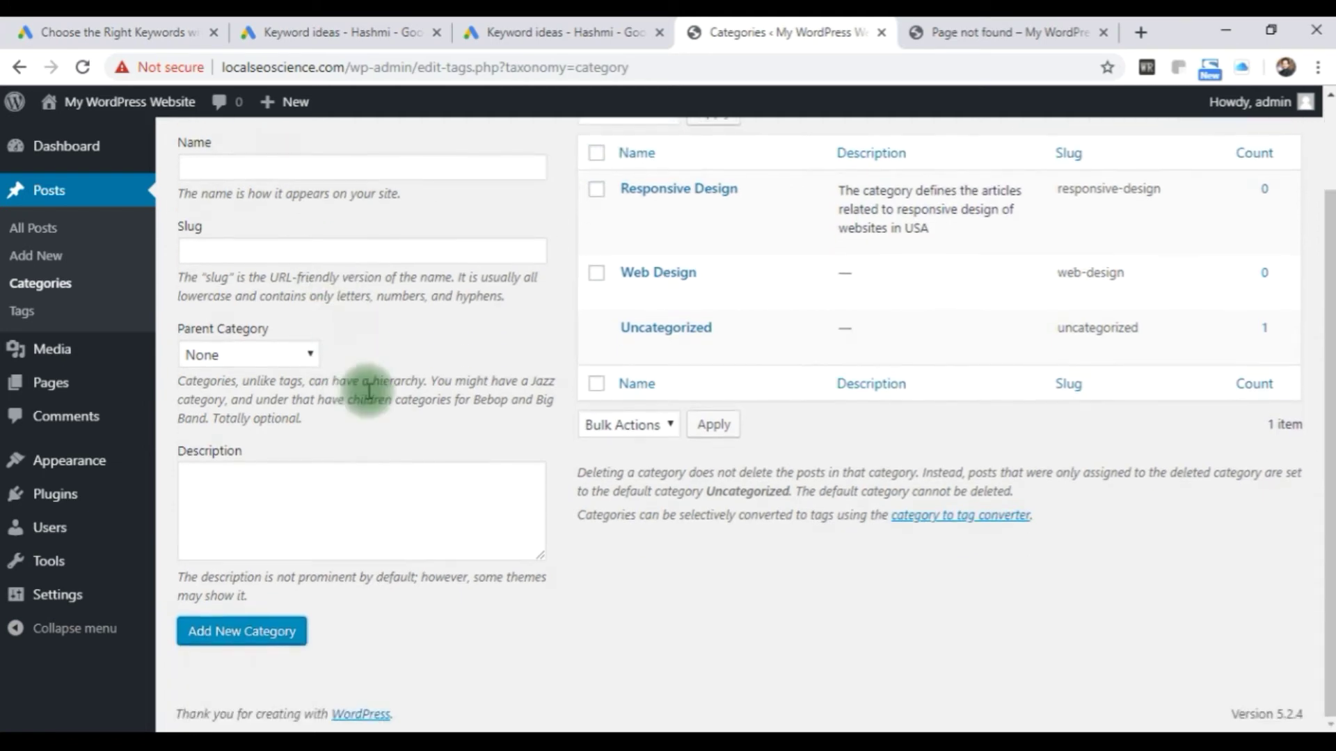
scroll(343, 373, up, 3)
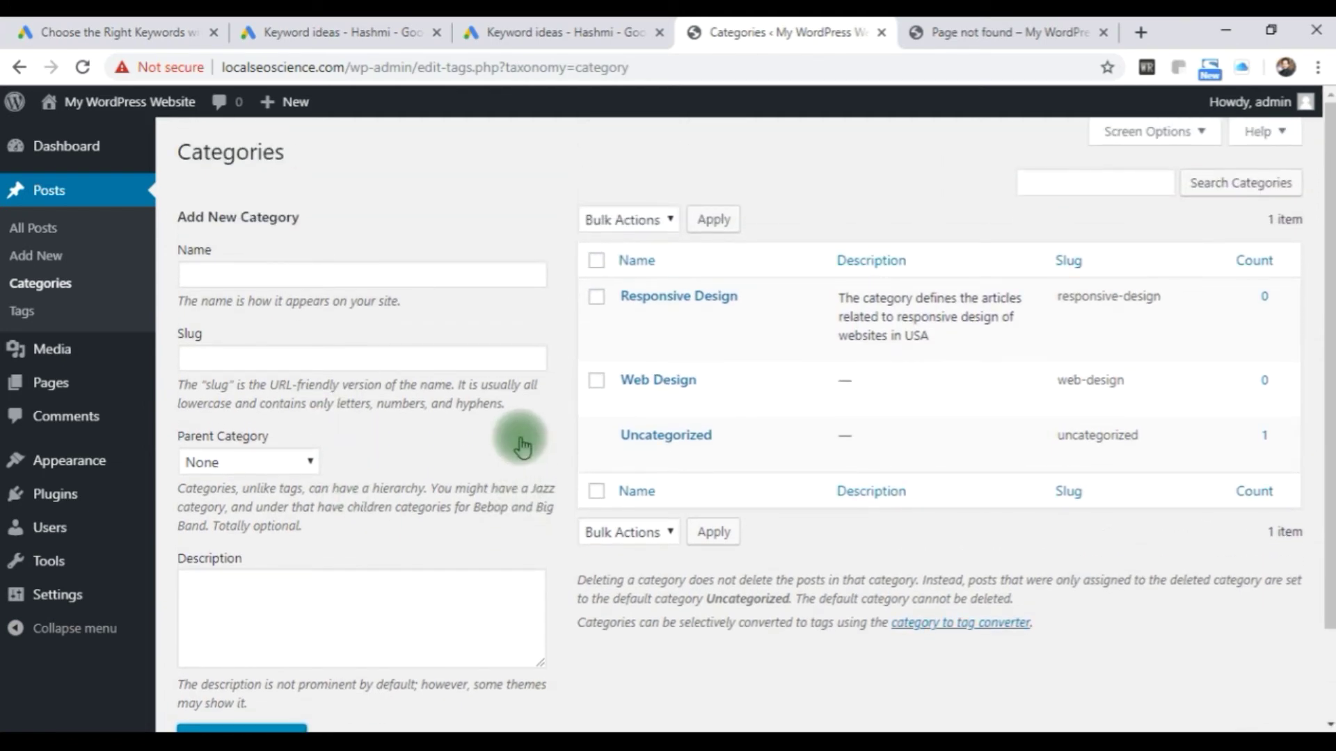
click(320, 277)
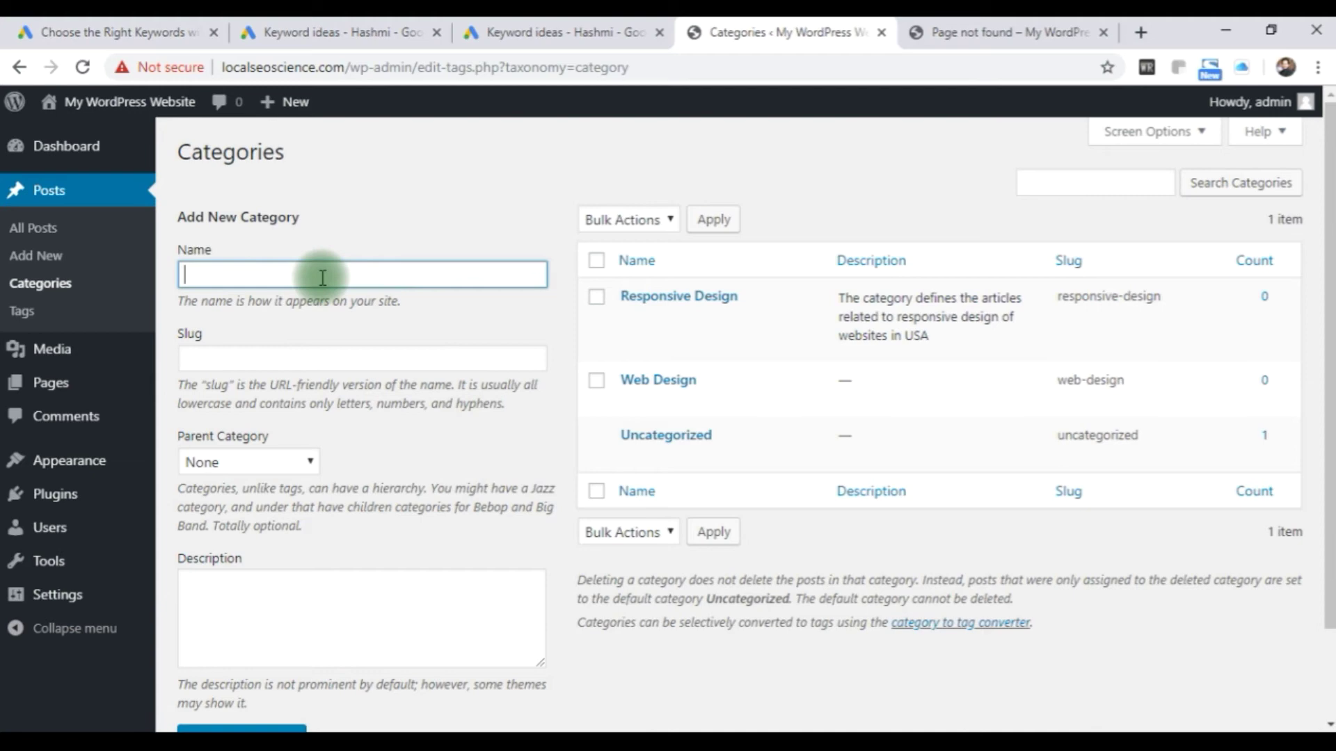
click(307, 361)
click(487, 461)
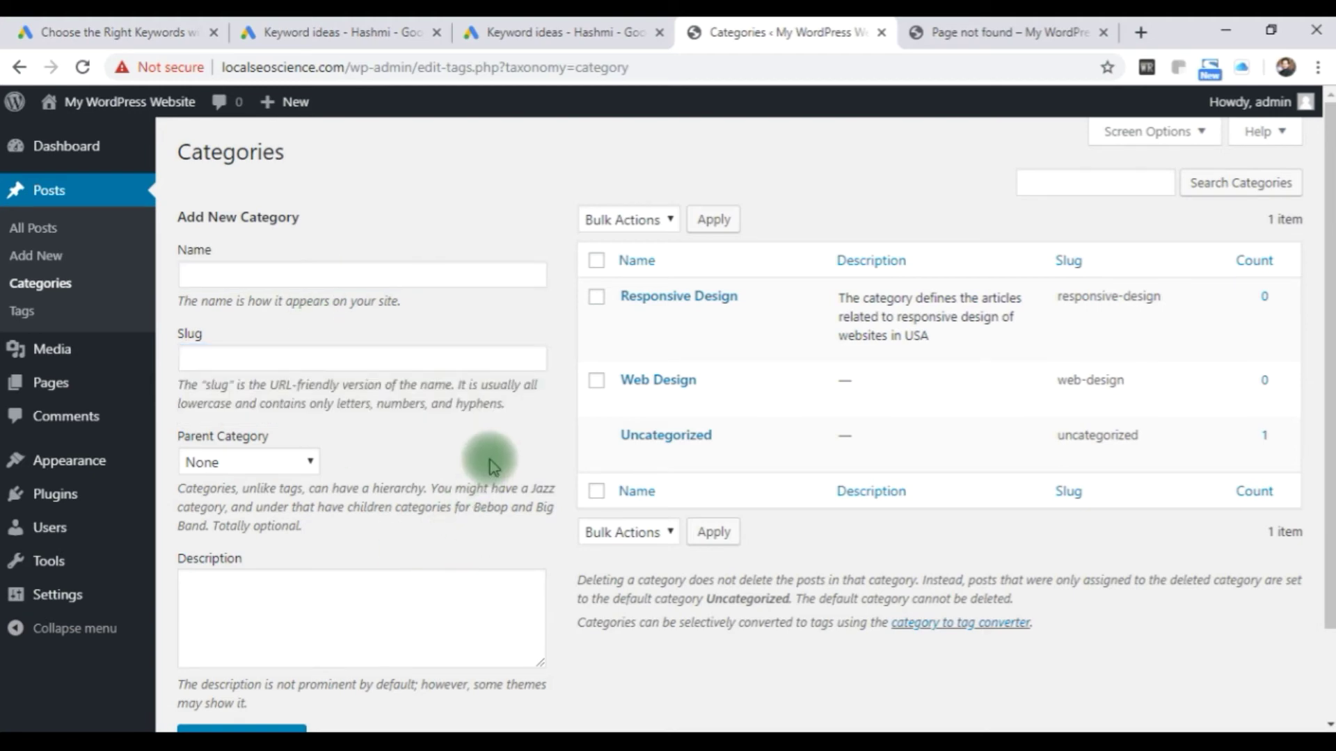
scroll(647, 584, down, 2)
scroll(650, 595, up, 2)
scroll(650, 595, up, 1)
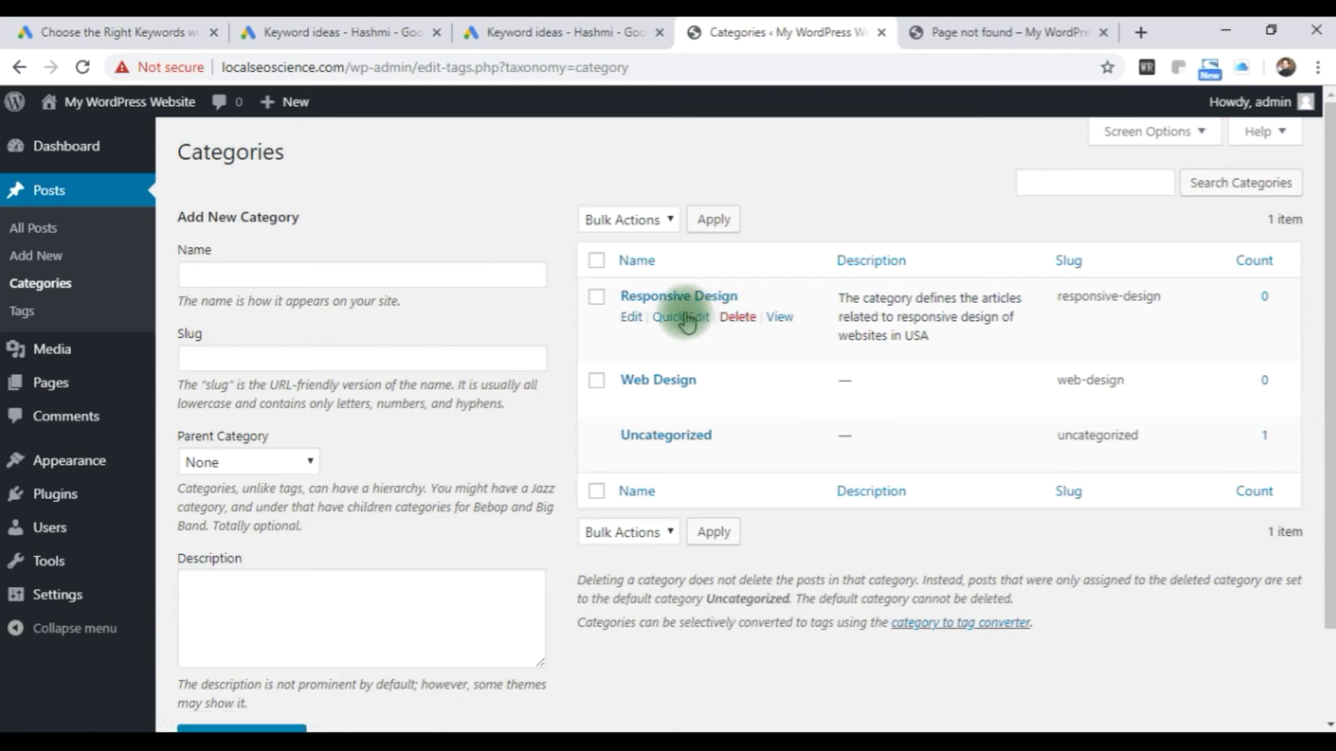
Step: Quick edit the Responsive Design category, shorten its name to Responsive and update the category
click(683, 317)
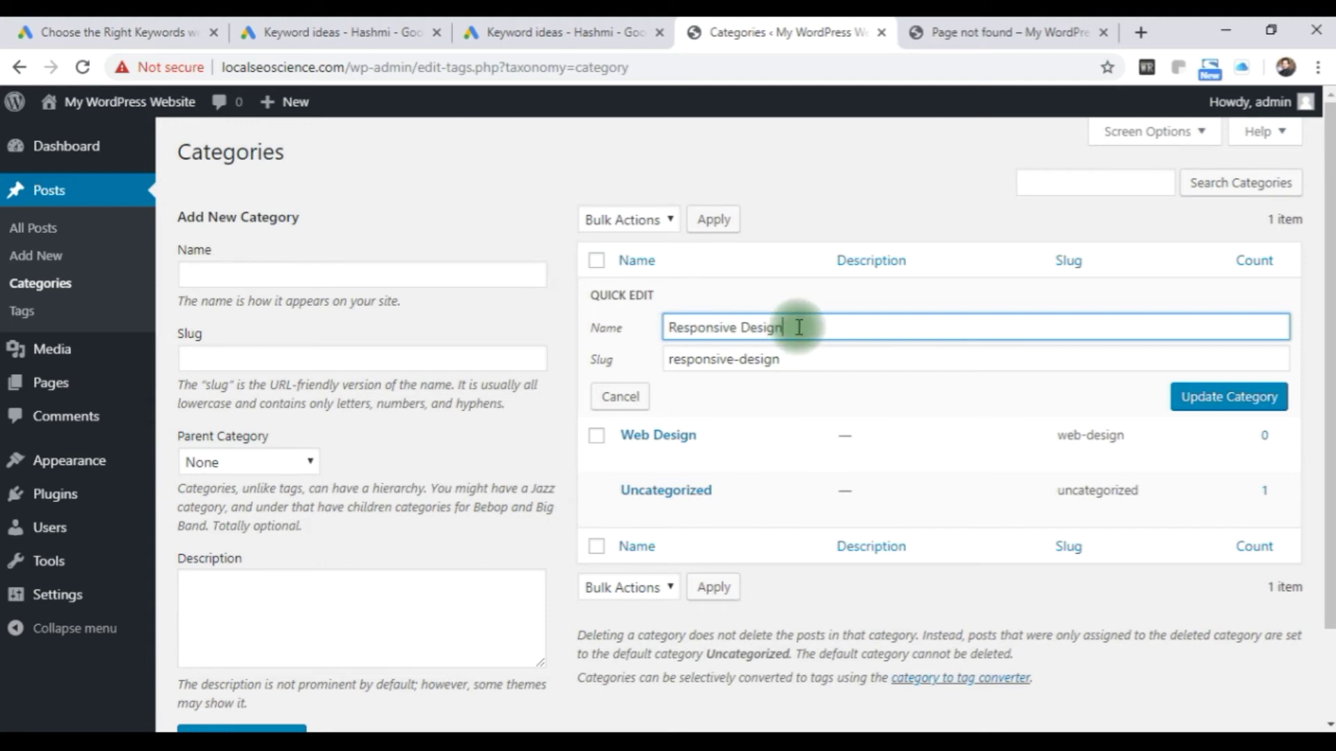
key(BackSpace)
key(BackSpace)
key(BackSpace)
click(1248, 416)
Step: Quick edit the Responsive category again, shorten its slug to responsive and update the category
click(681, 315)
click(792, 359)
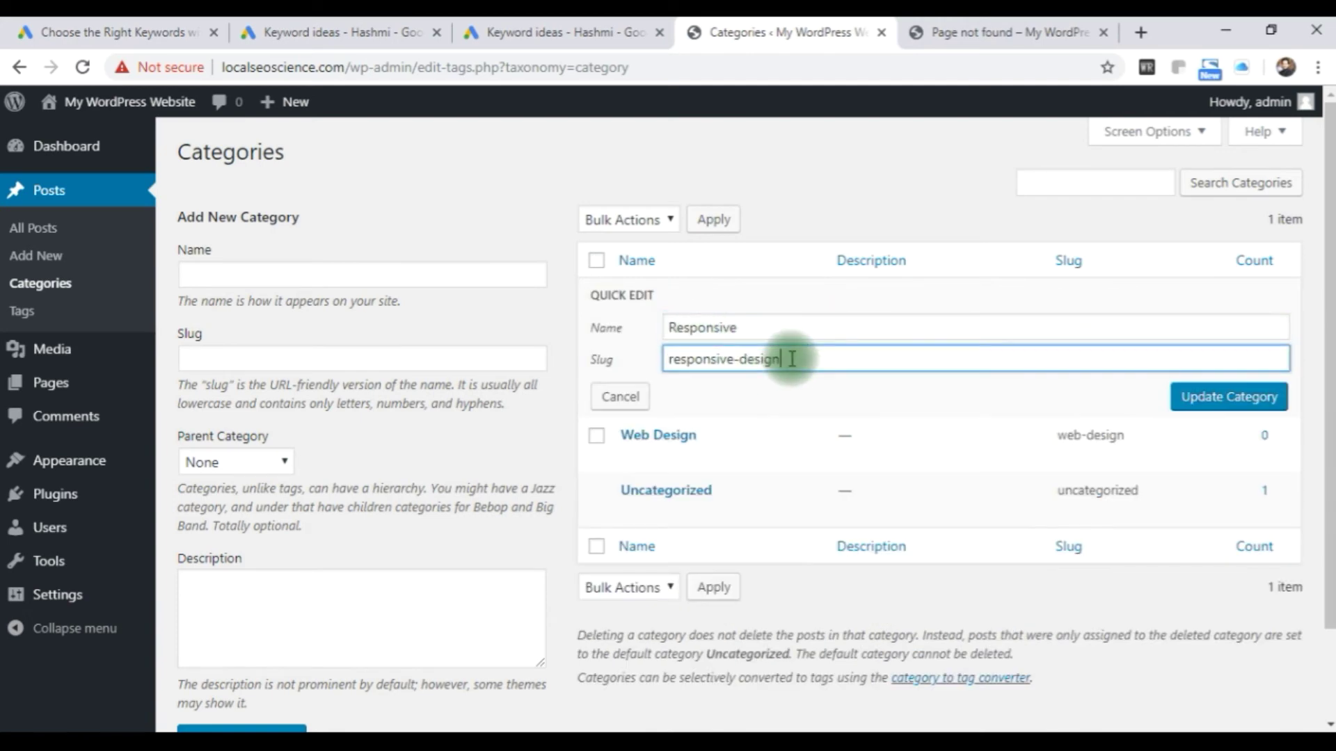
key(BackSpace)
key(BackSpace)
key(BackSpace)
click(1224, 396)
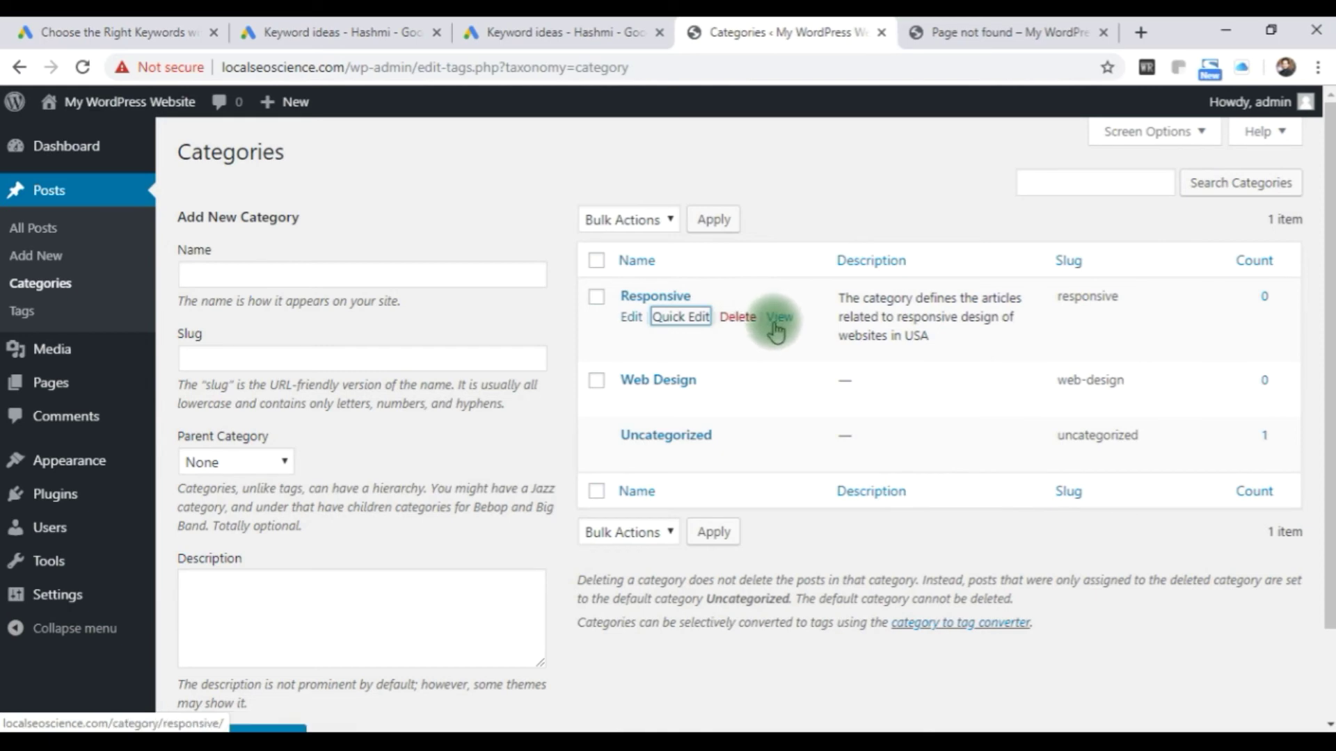
Step: Inspect the bulk actions offered for all selected categories without applying any, and clear the selection
click(631, 320)
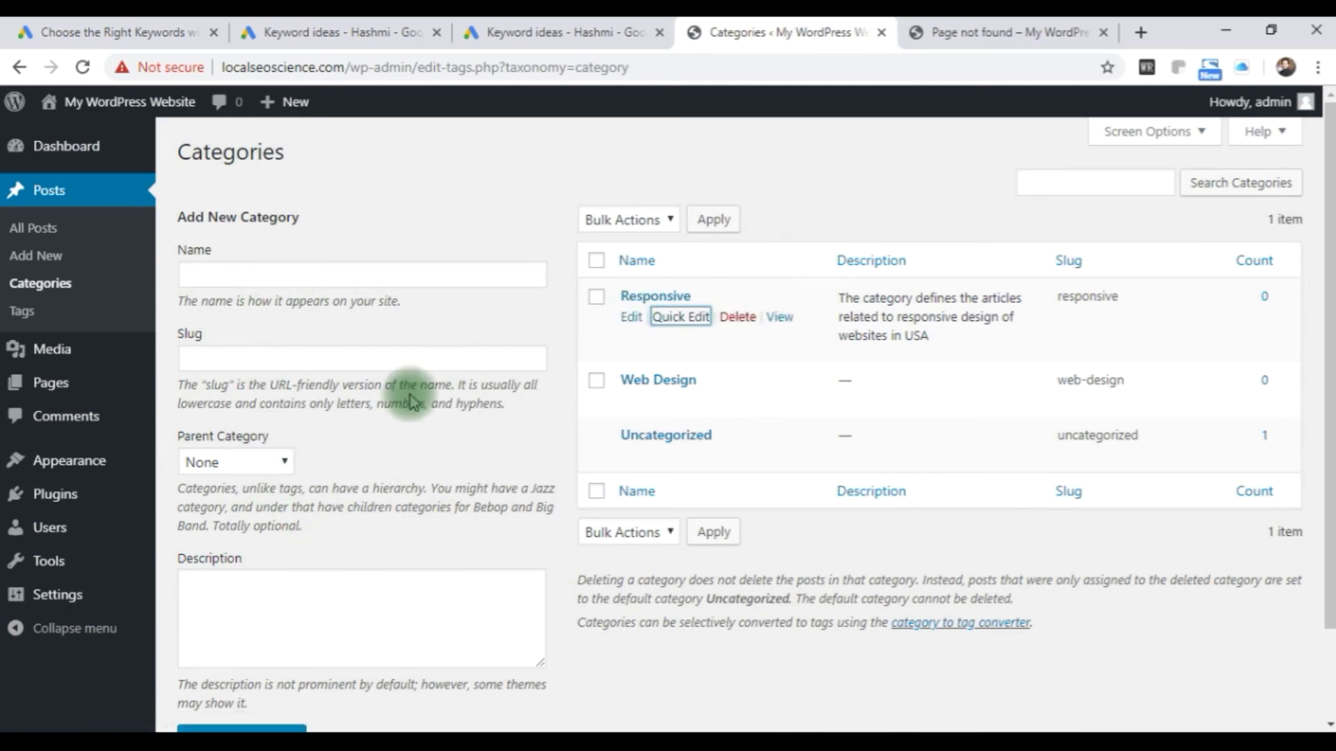
click(596, 262)
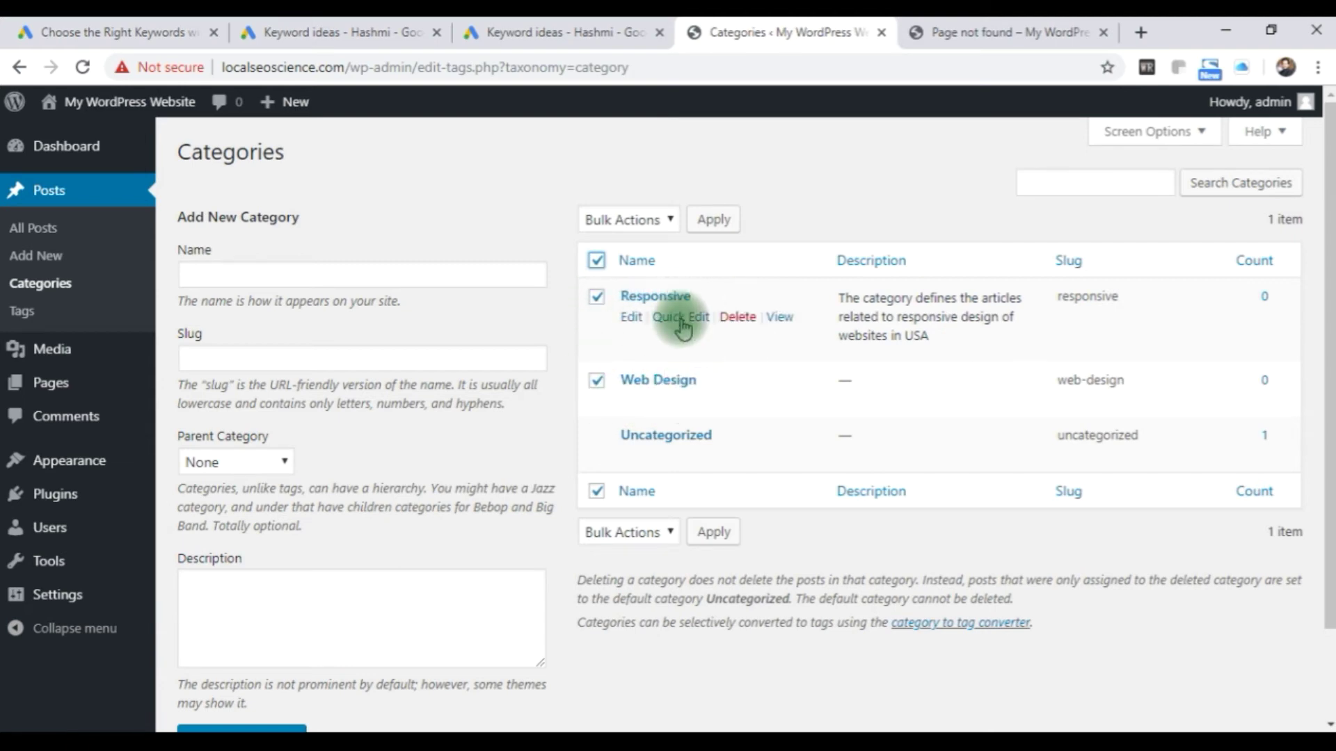
click(667, 533)
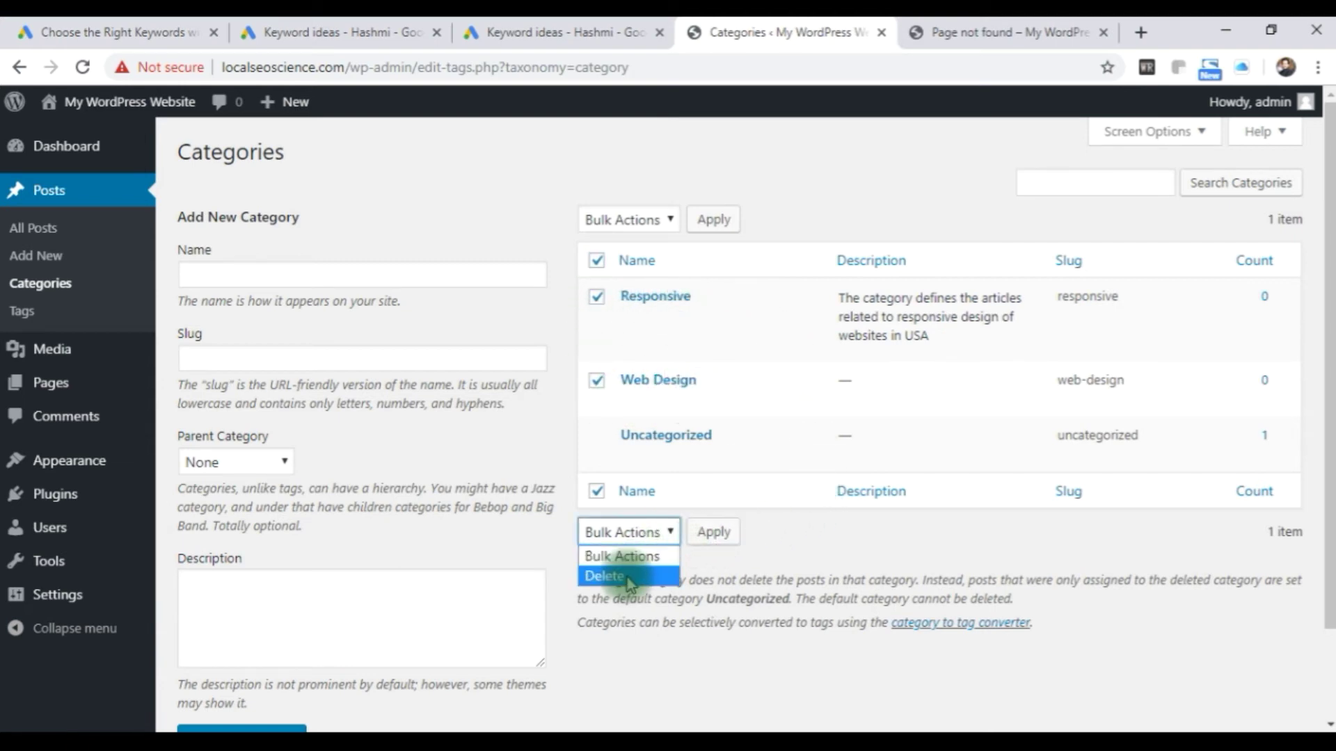
click(822, 553)
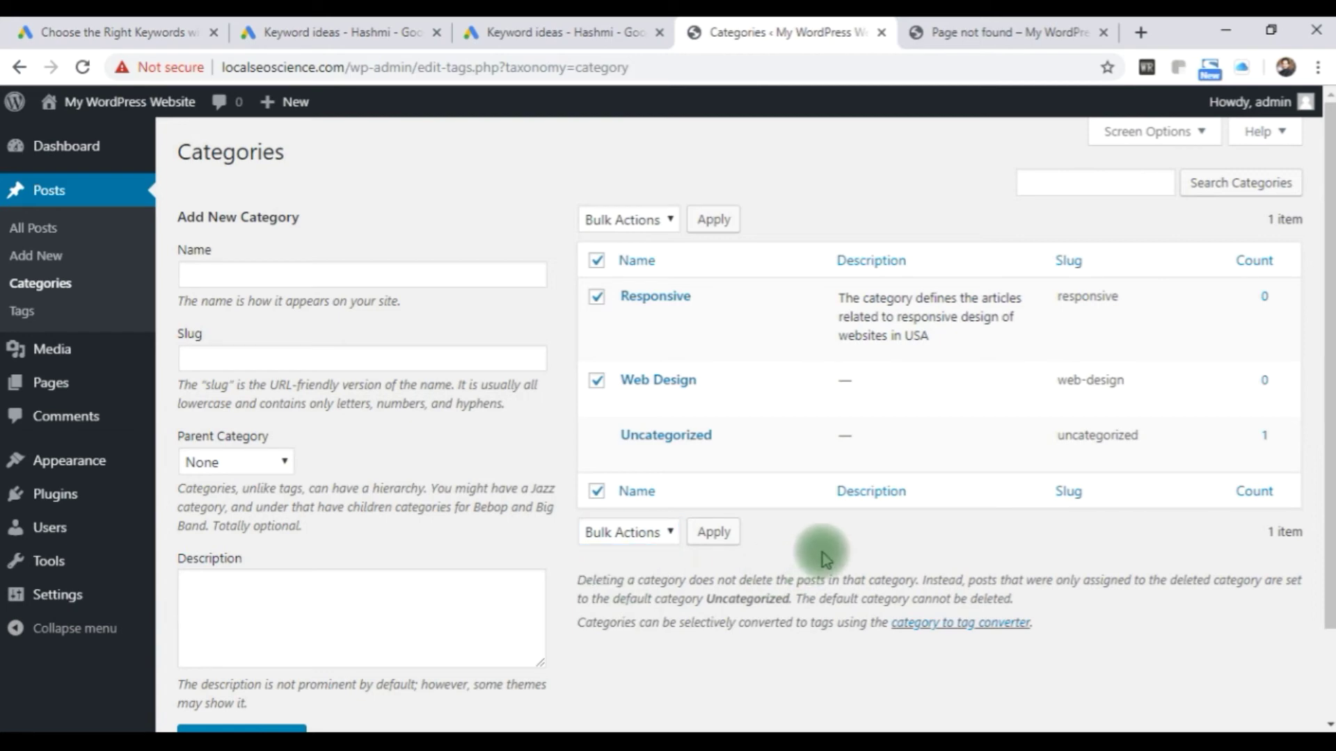
mouse_move(644, 433)
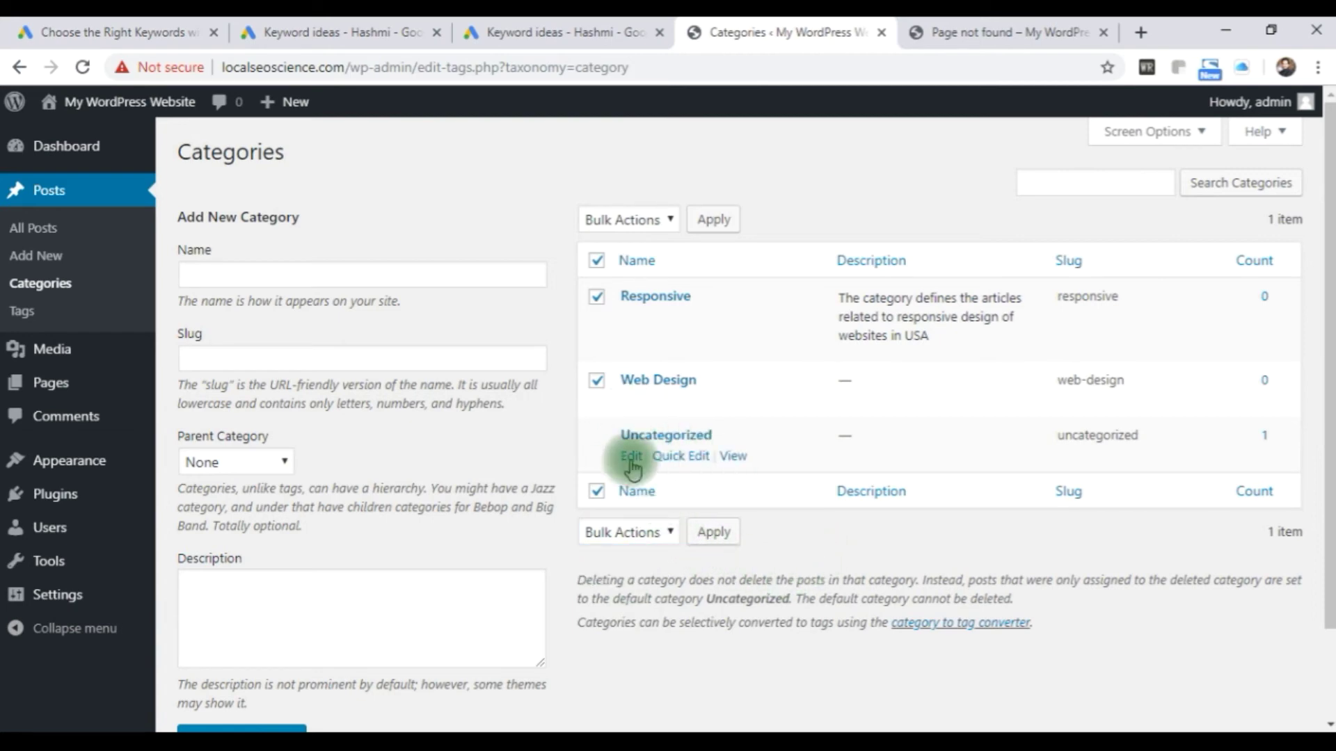
click(596, 381)
click(593, 300)
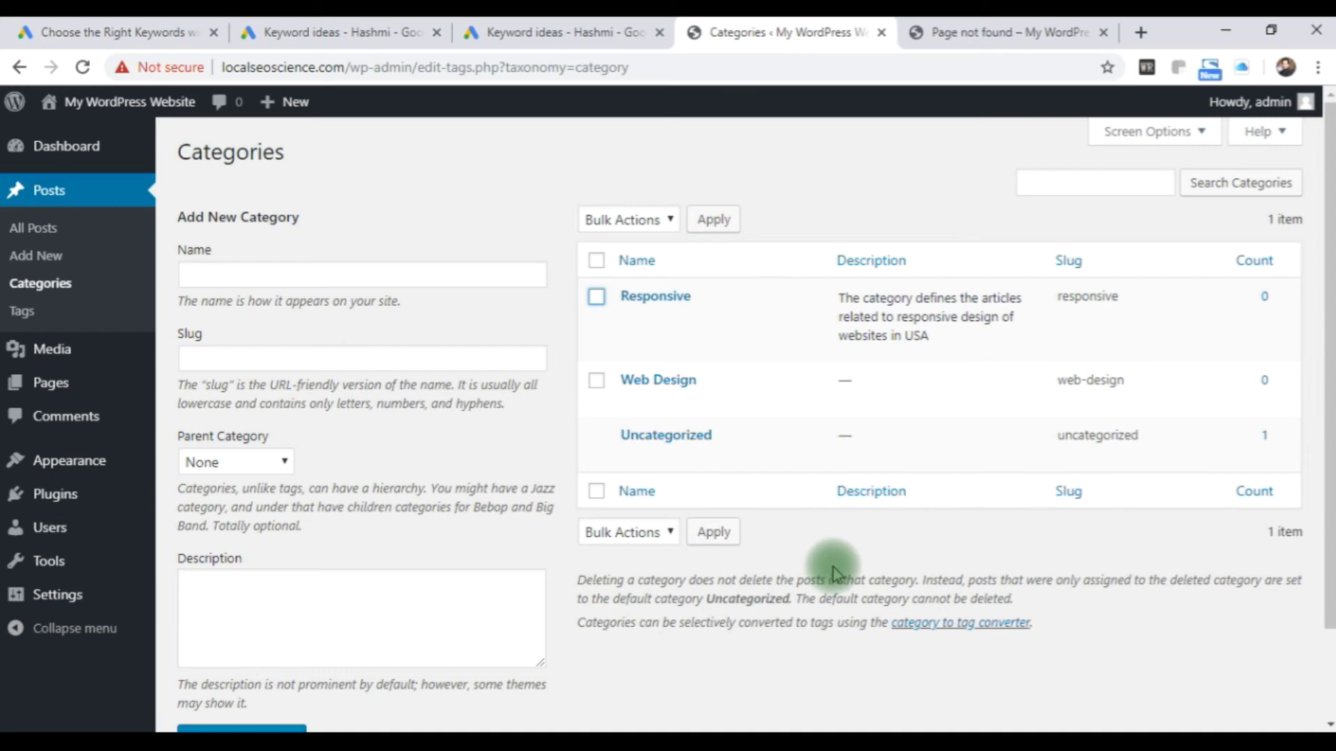
Step: Open a new post in a separate tab and expand the category choices in its document settings
right_click(43, 249)
click(104, 262)
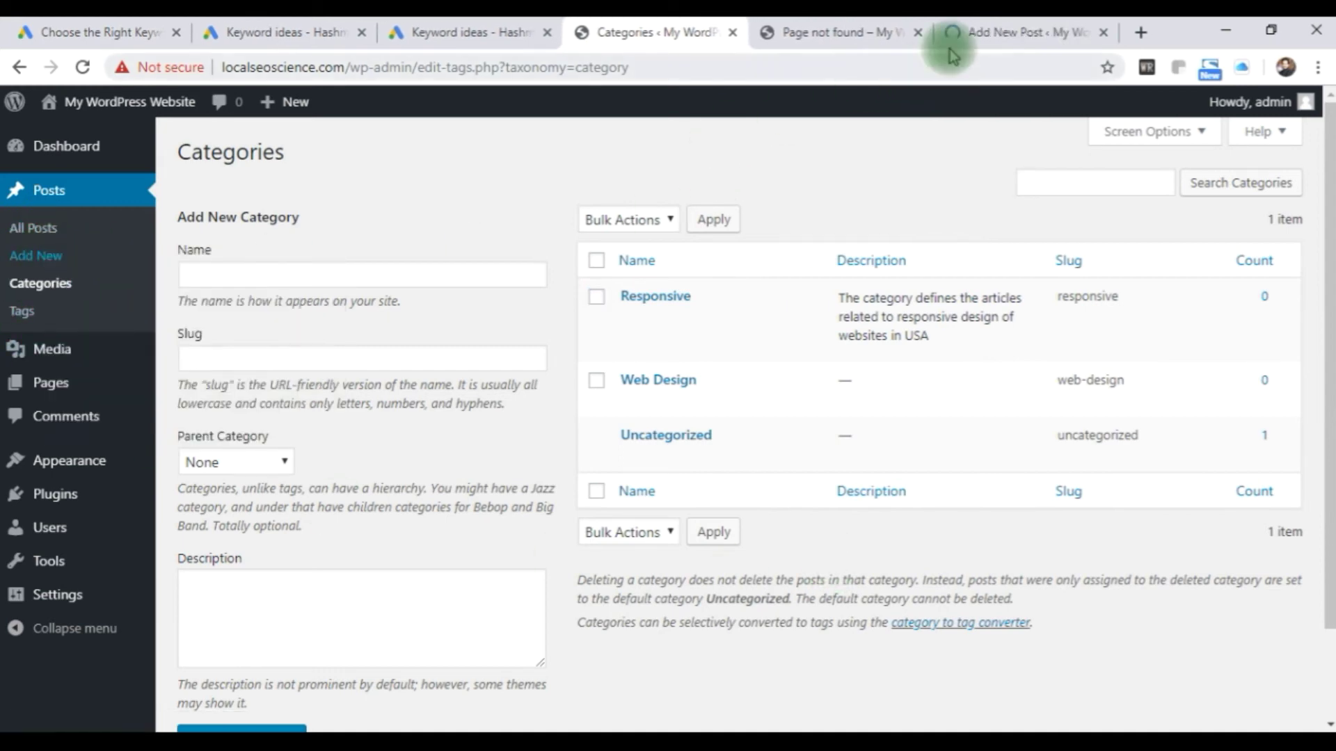
click(967, 35)
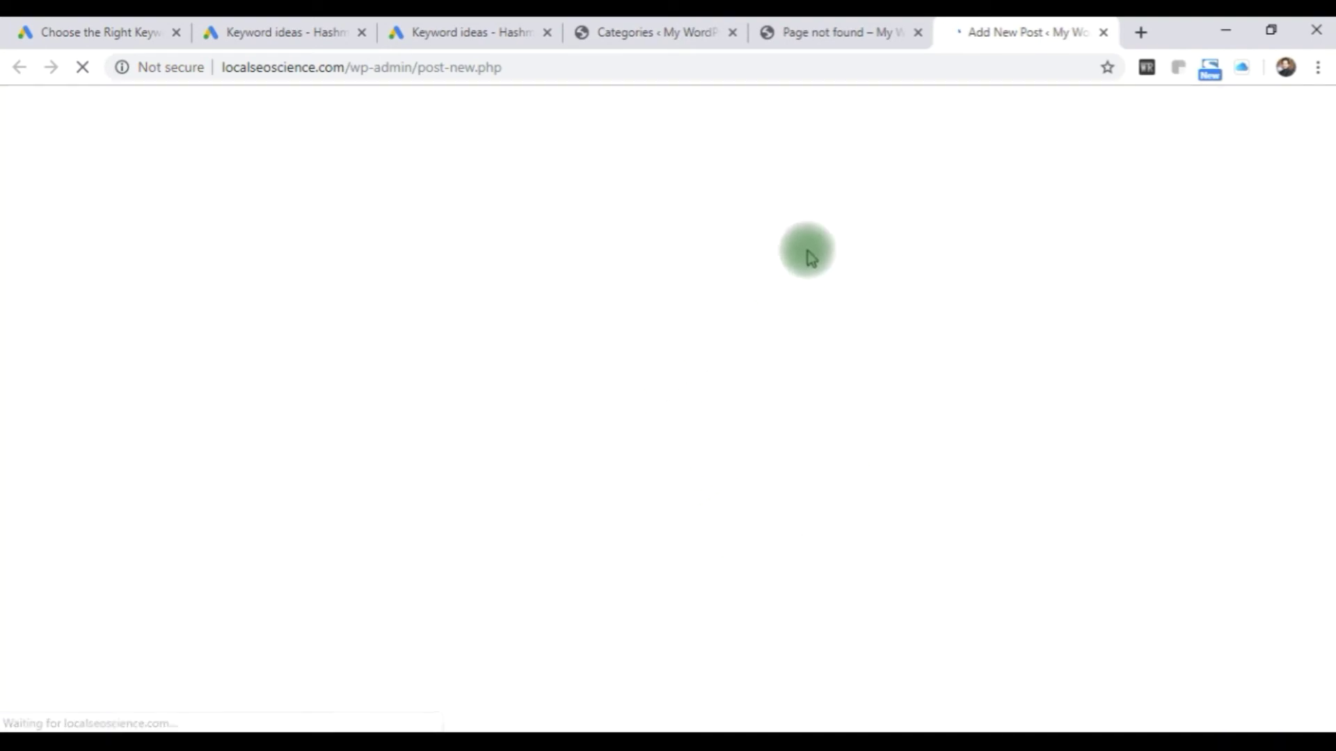
click(843, 31)
click(626, 36)
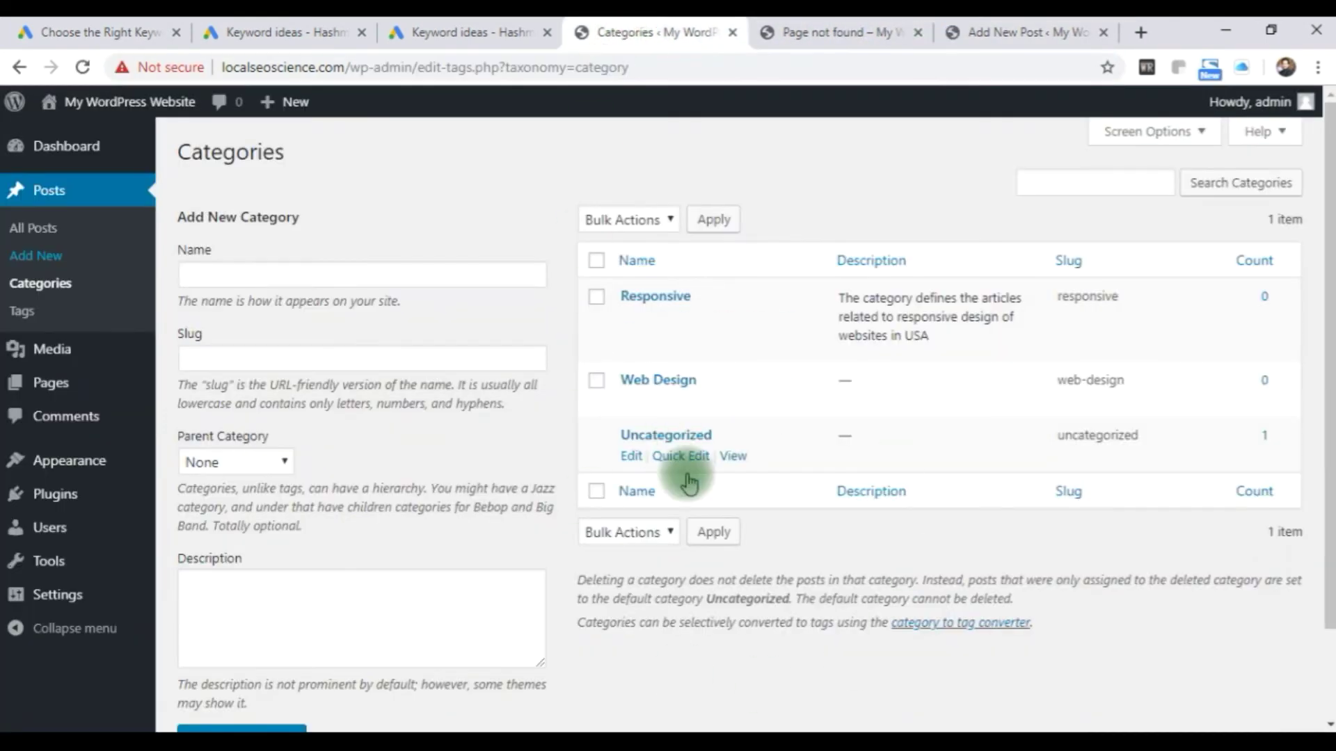
click(998, 28)
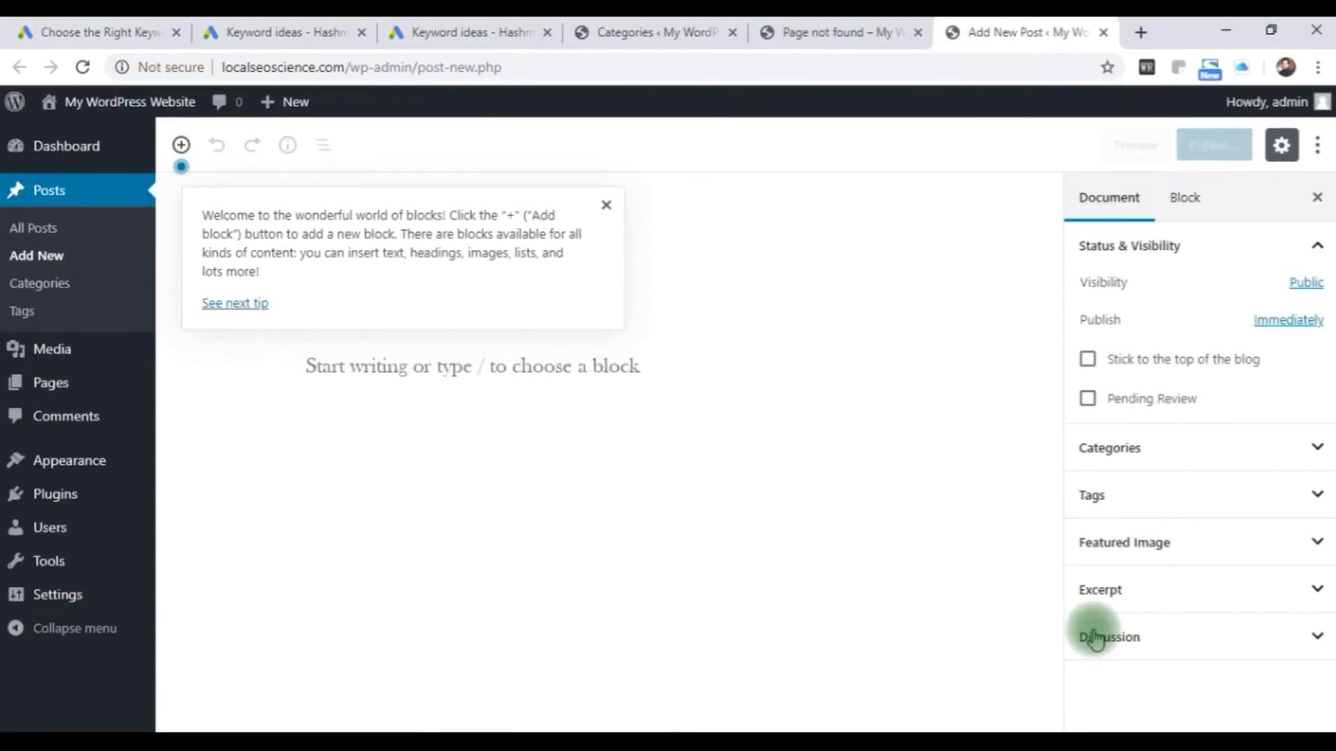
click(1146, 448)
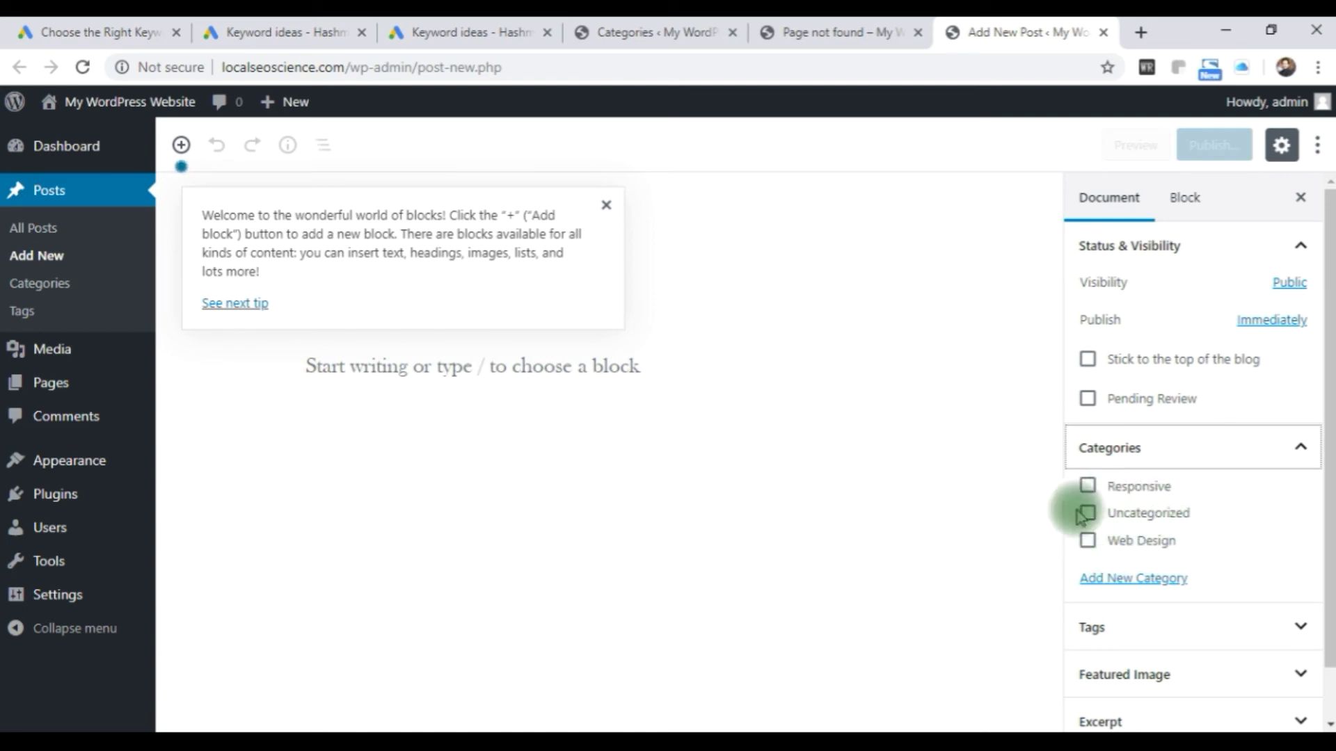
Step: Return to Categories, rename the Uncategorized category to General with the slug general, and update it
click(830, 28)
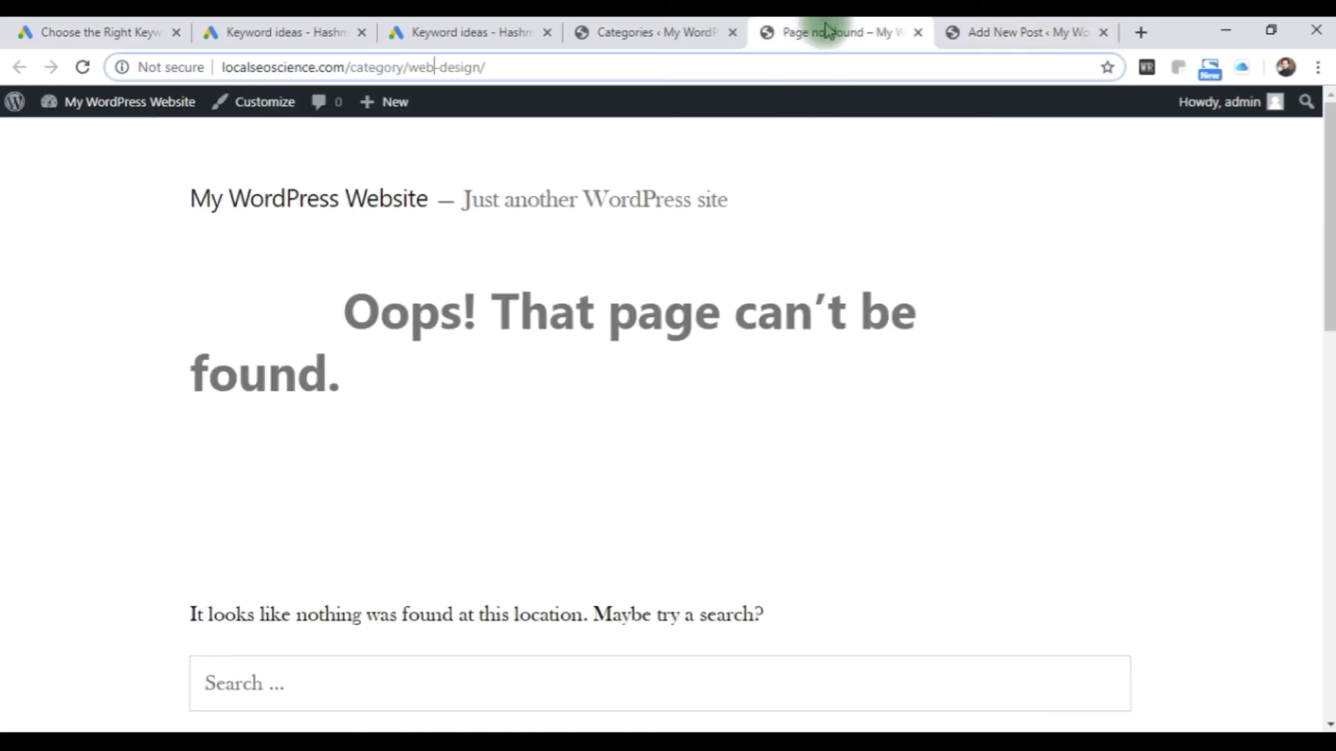
click(646, 35)
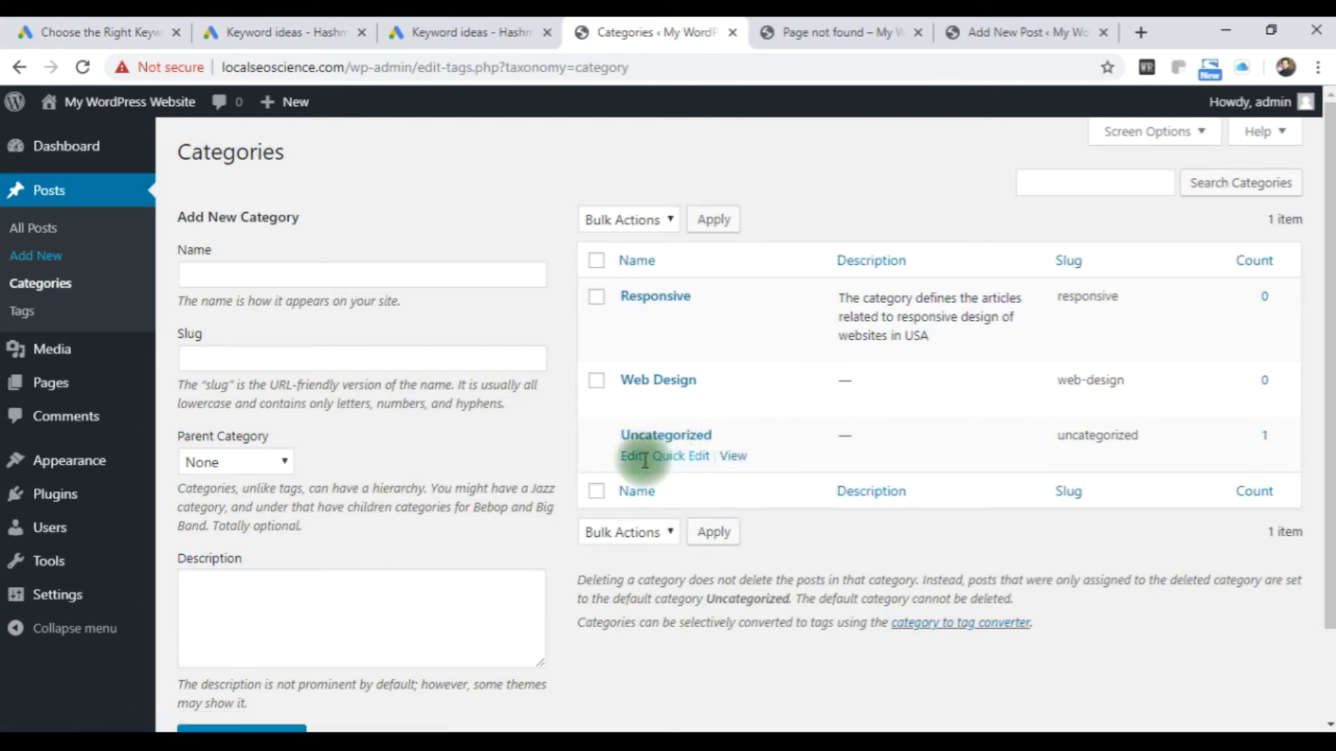
click(673, 456)
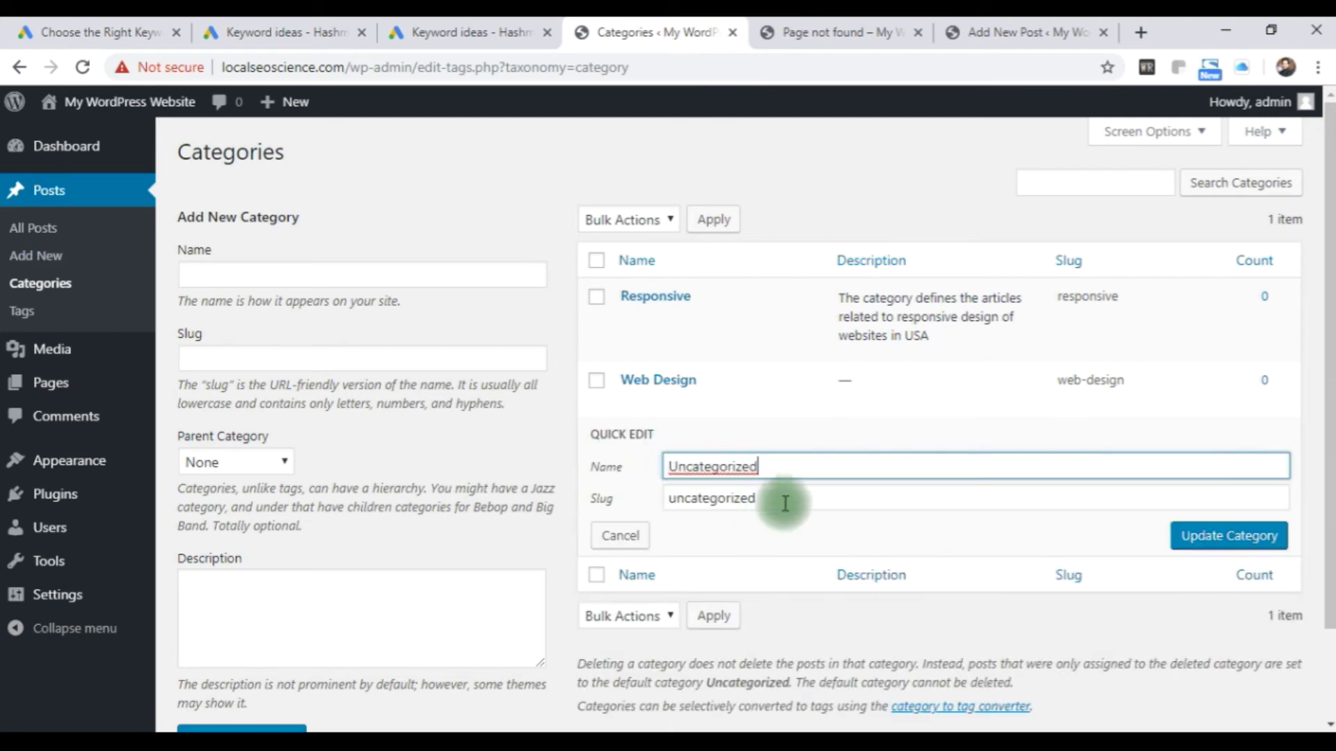
double_click(664, 465)
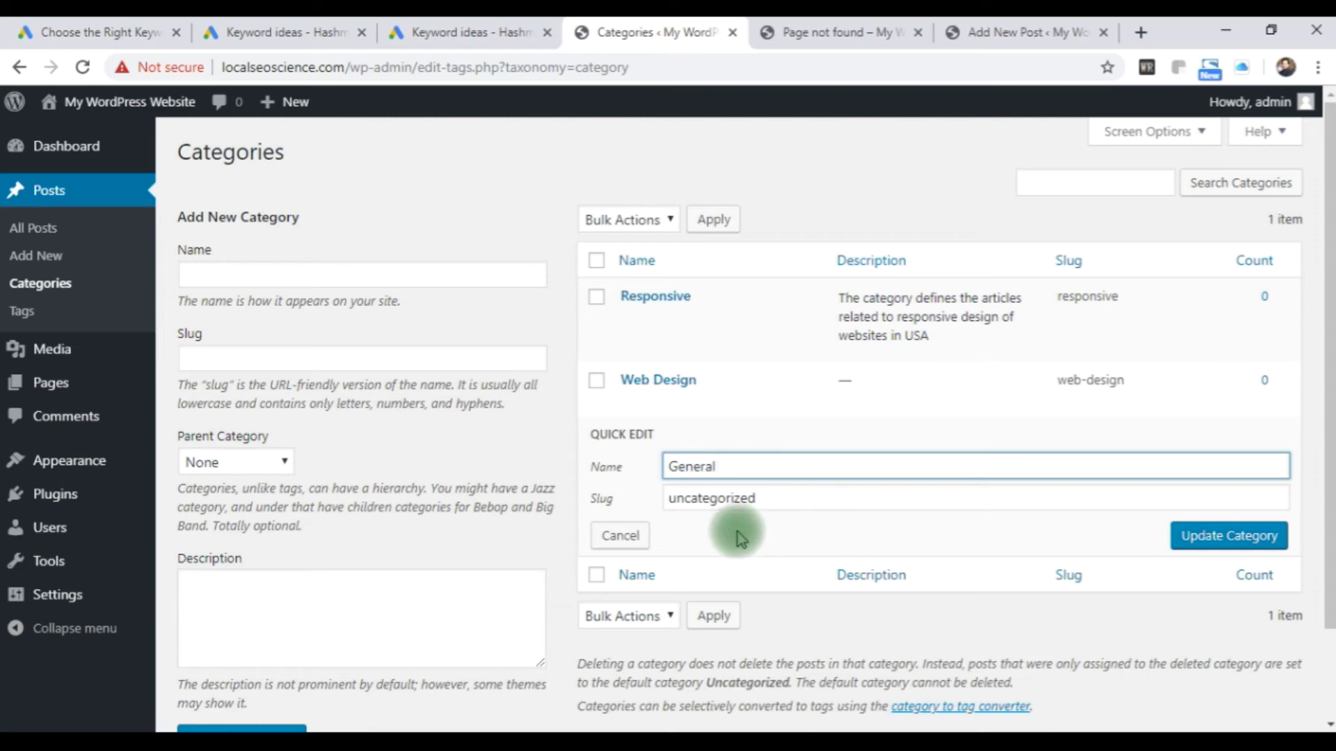
click(783, 501)
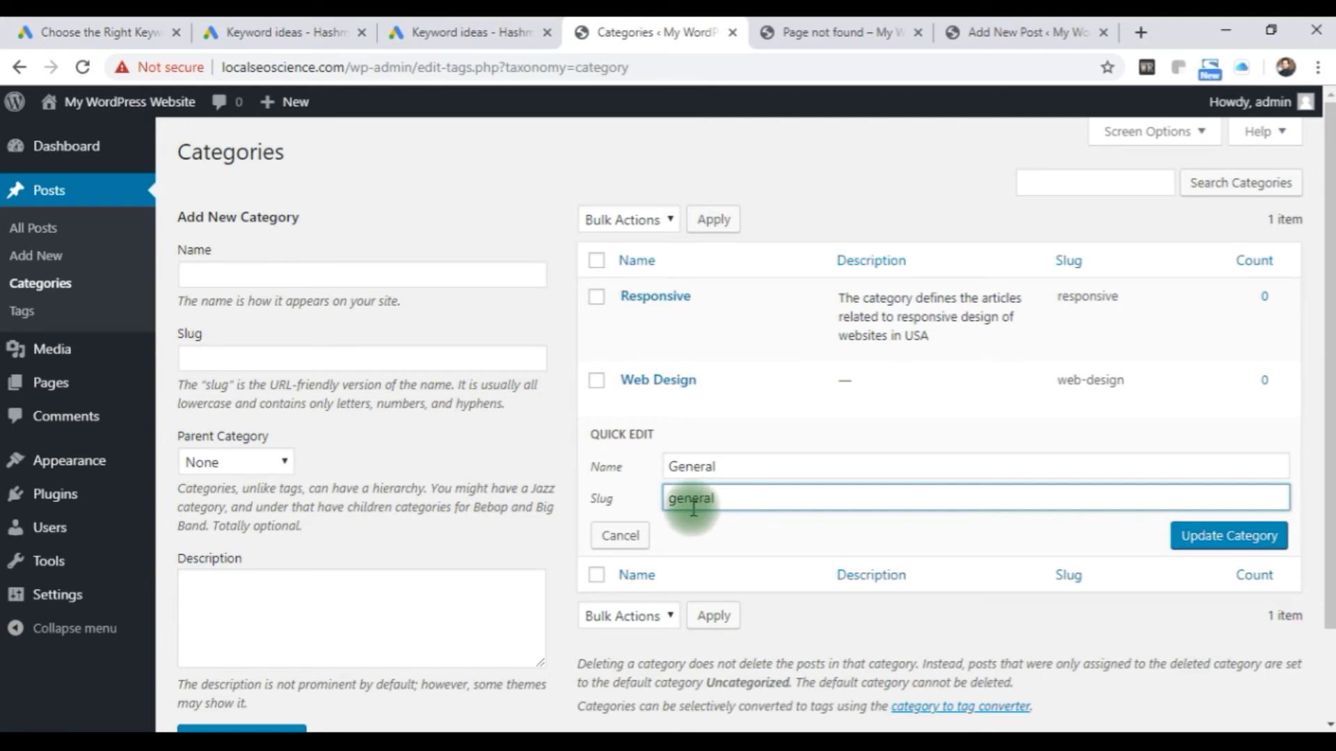
click(1207, 539)
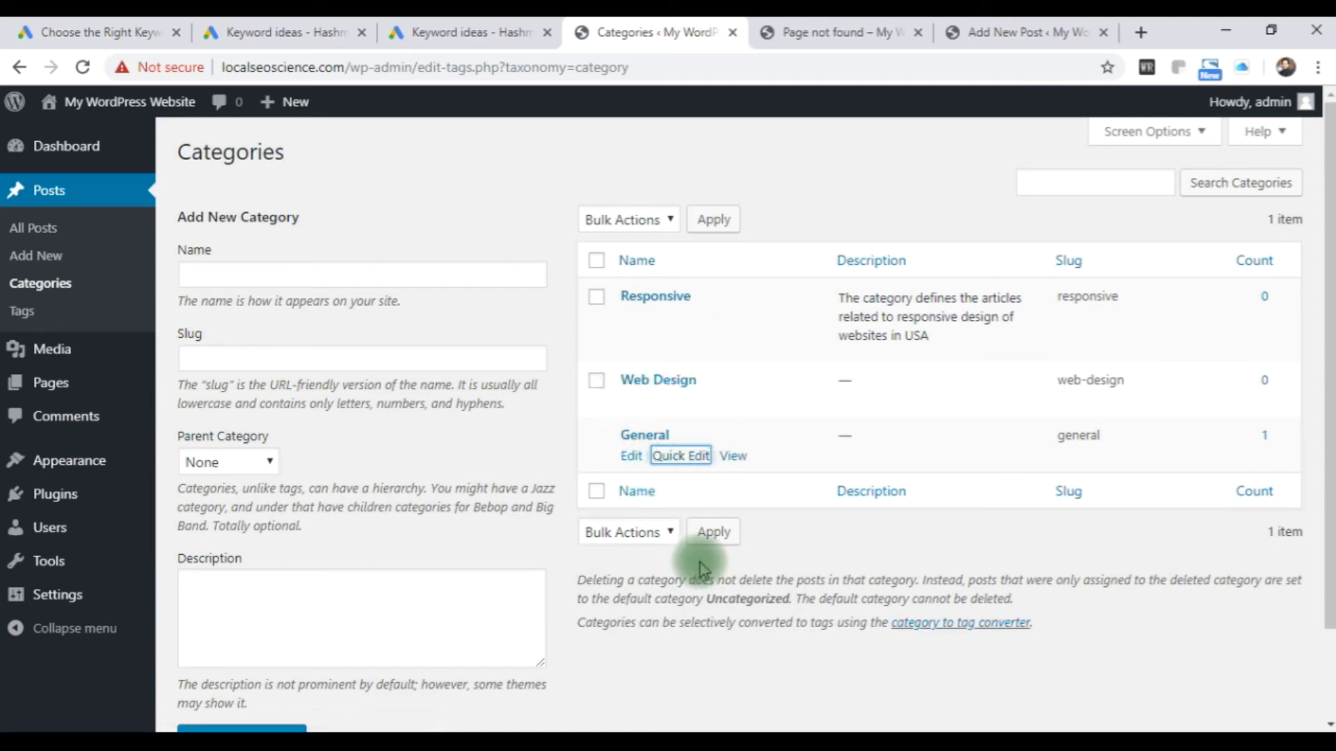
Step: Check the category choices in the new post's document settings, dismissing the editor tip, and return to Categories
click(772, 30)
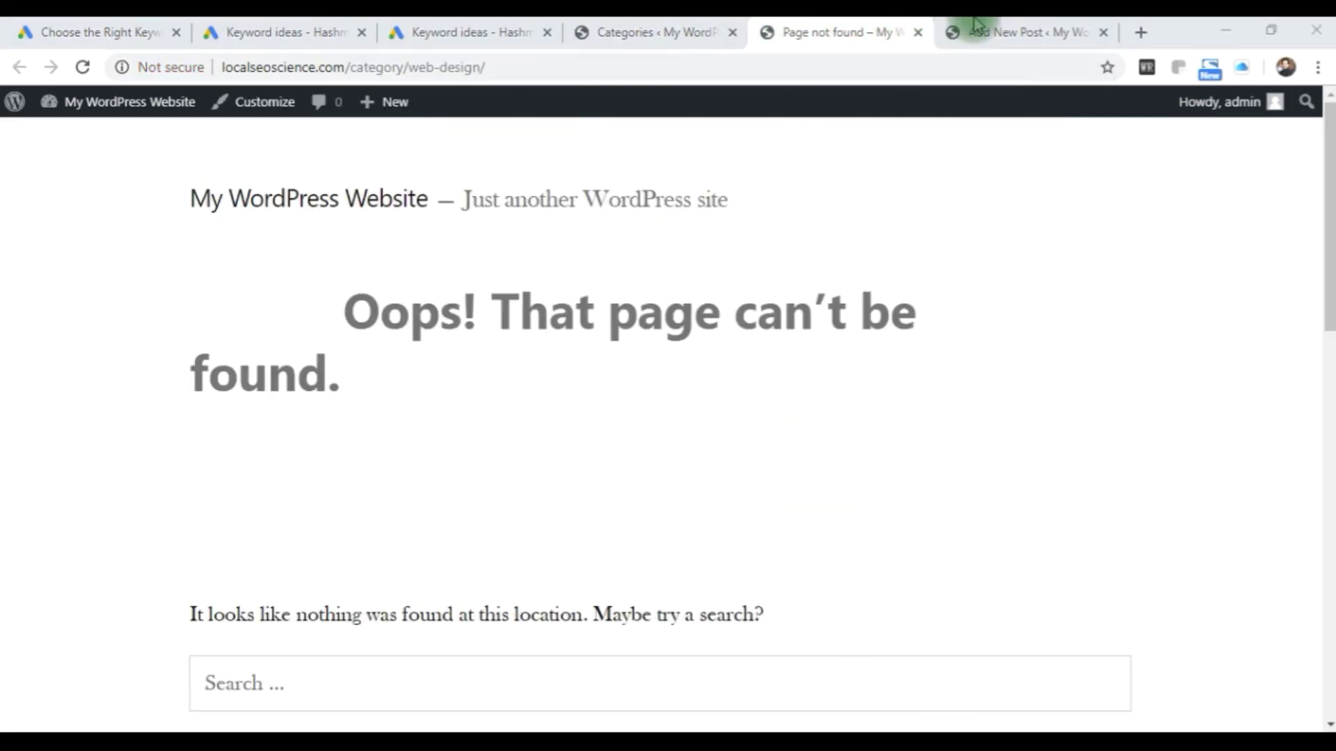
click(988, 32)
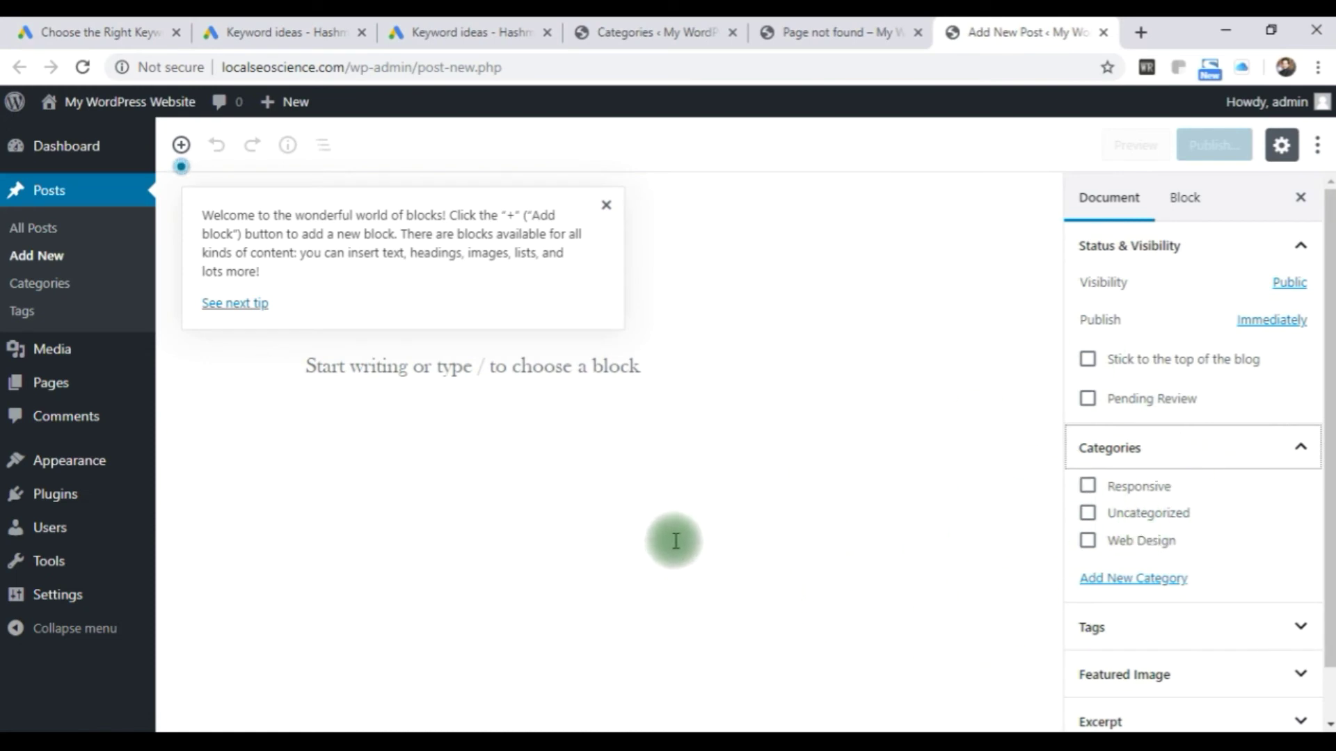
click(606, 204)
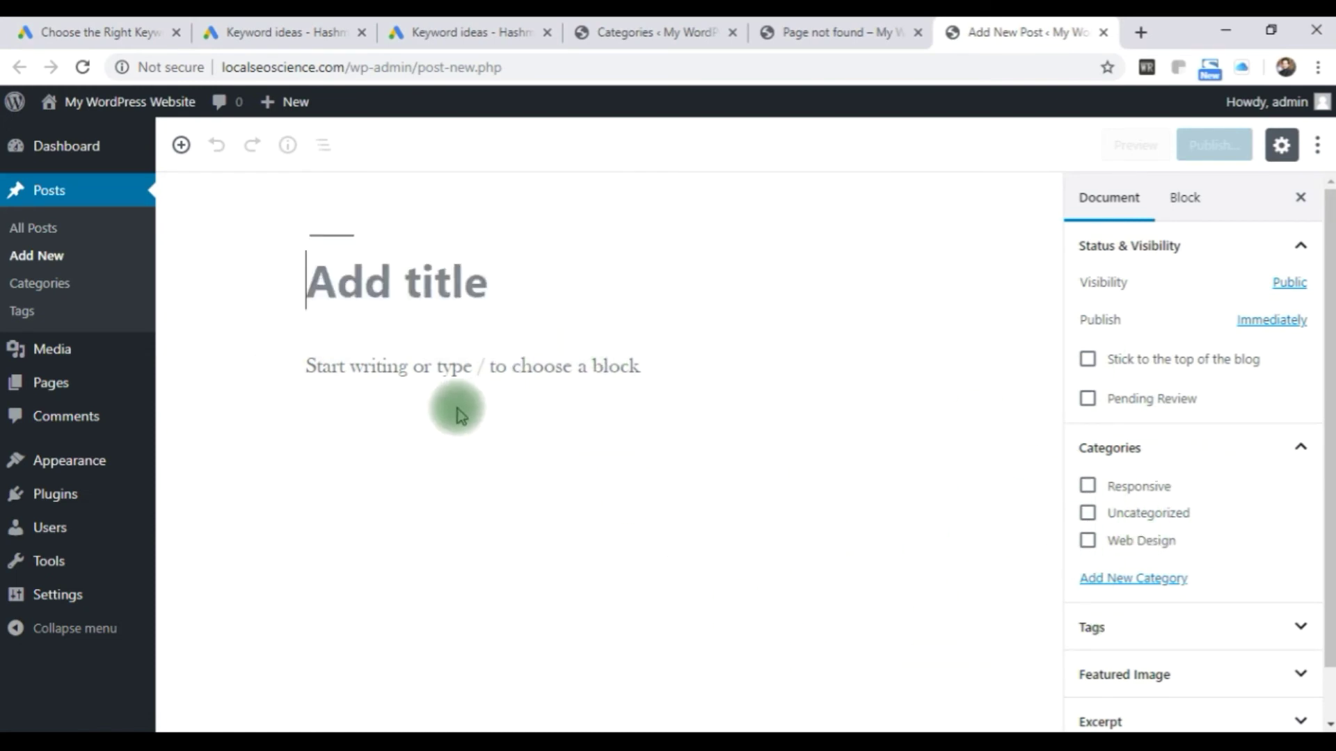
click(399, 368)
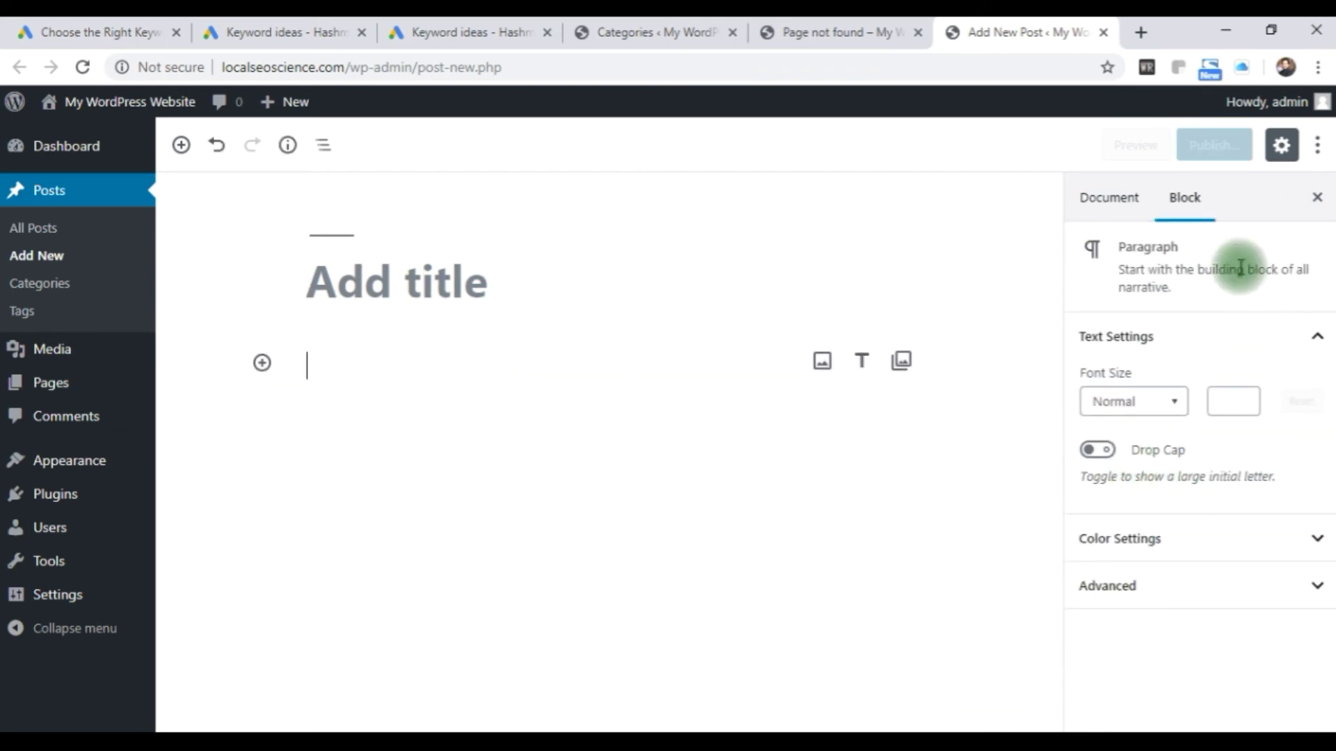
click(1090, 212)
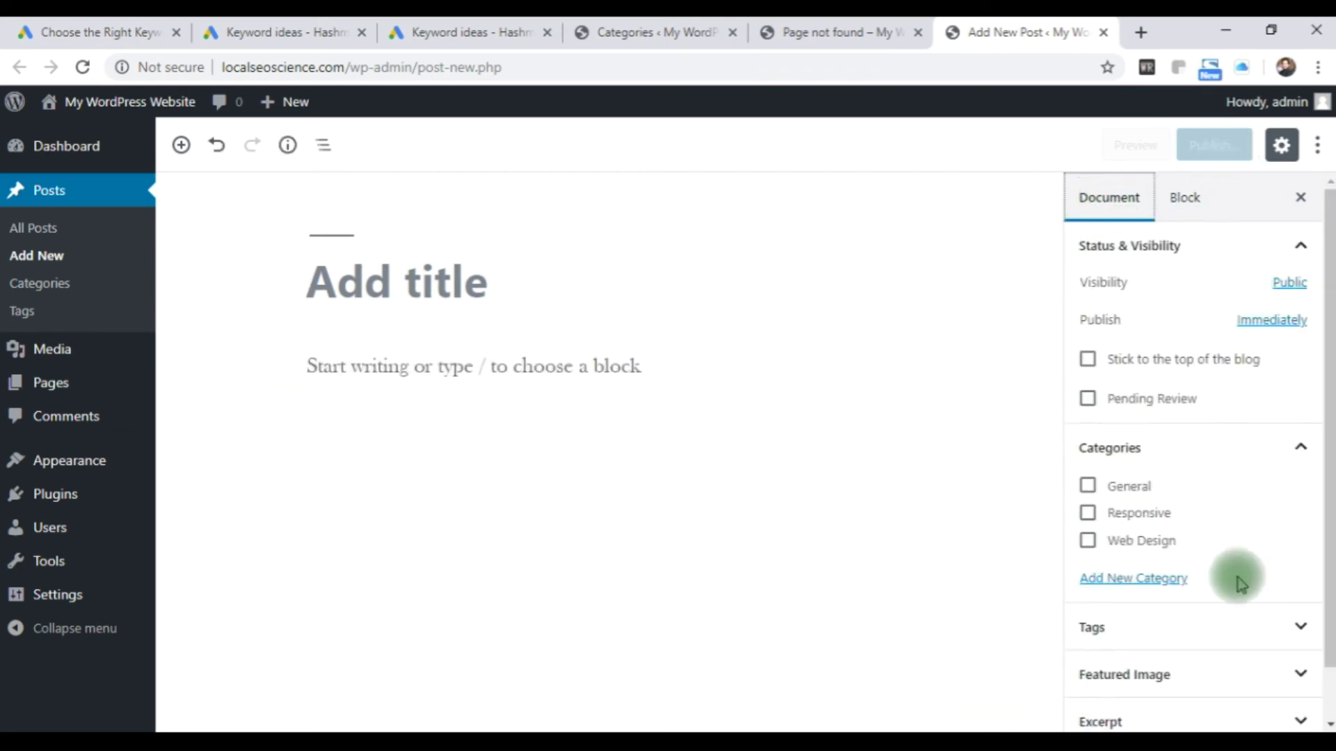
scroll(1256, 612, down, 1)
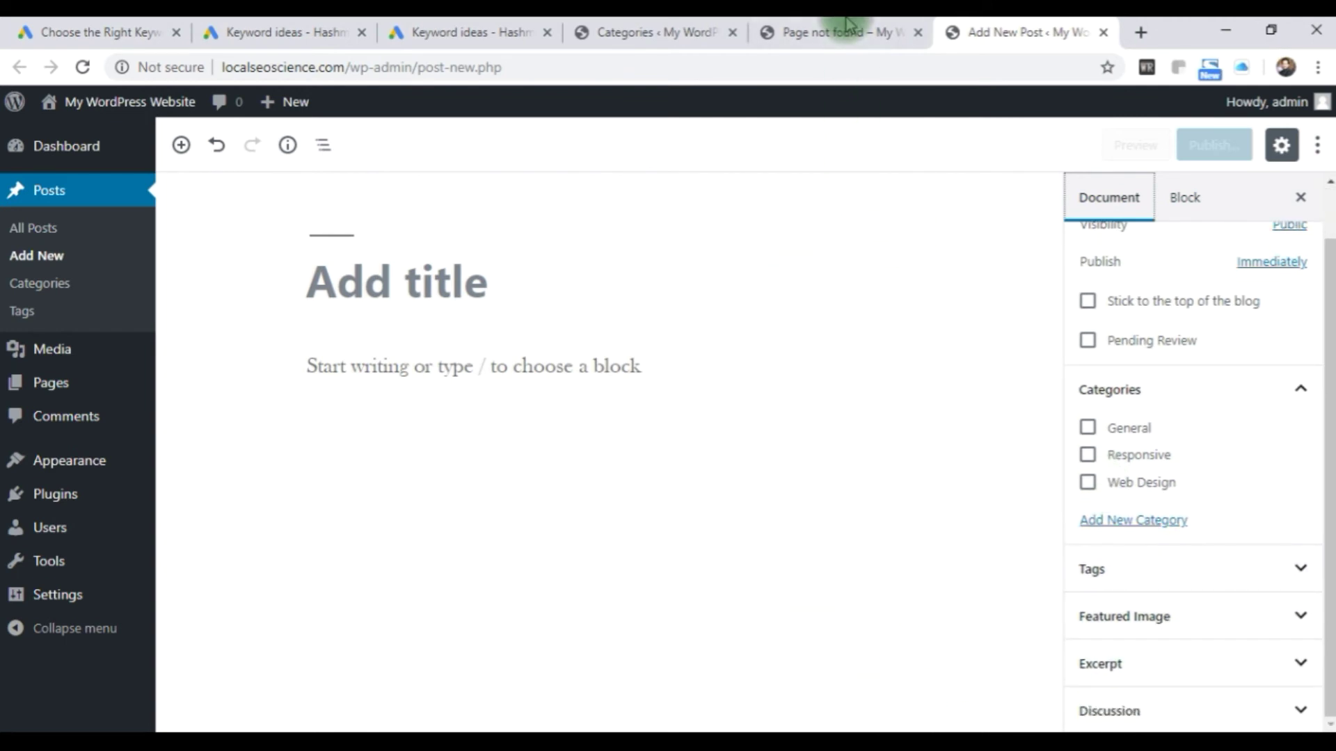
click(626, 35)
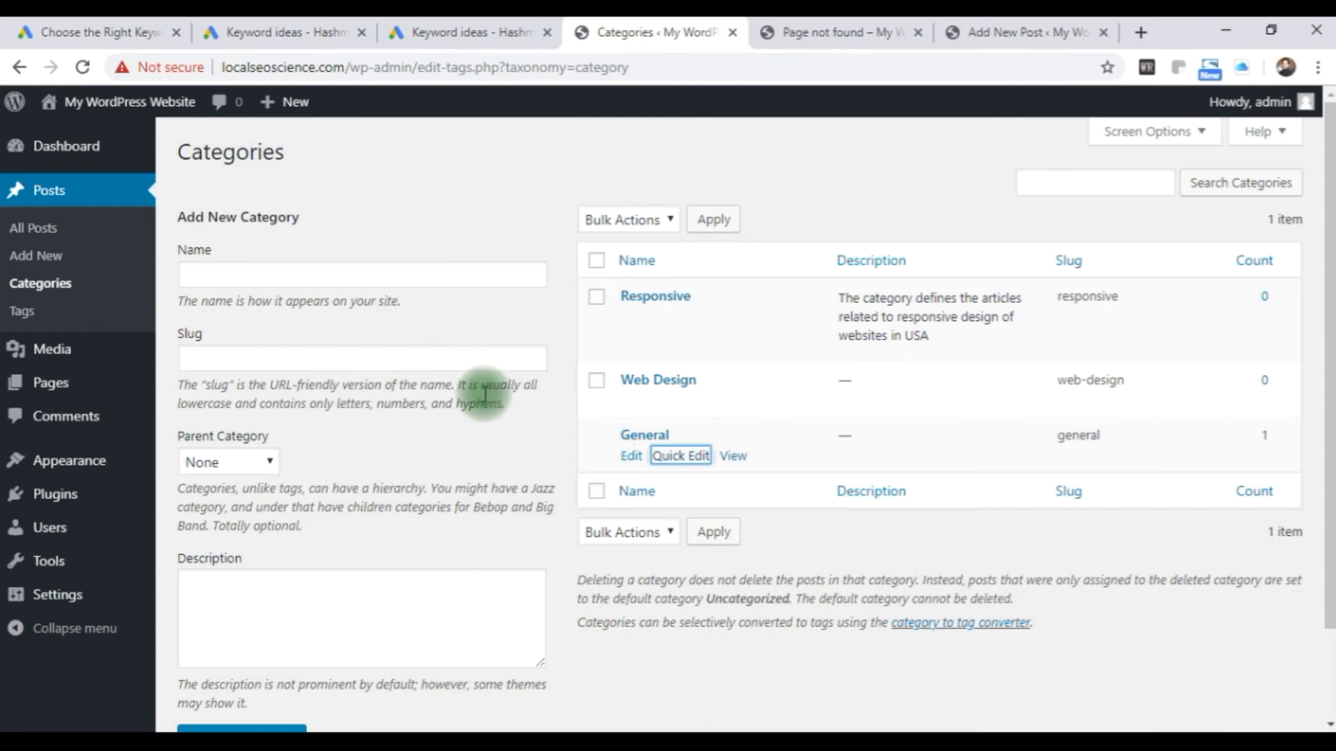
mouse_move(708, 356)
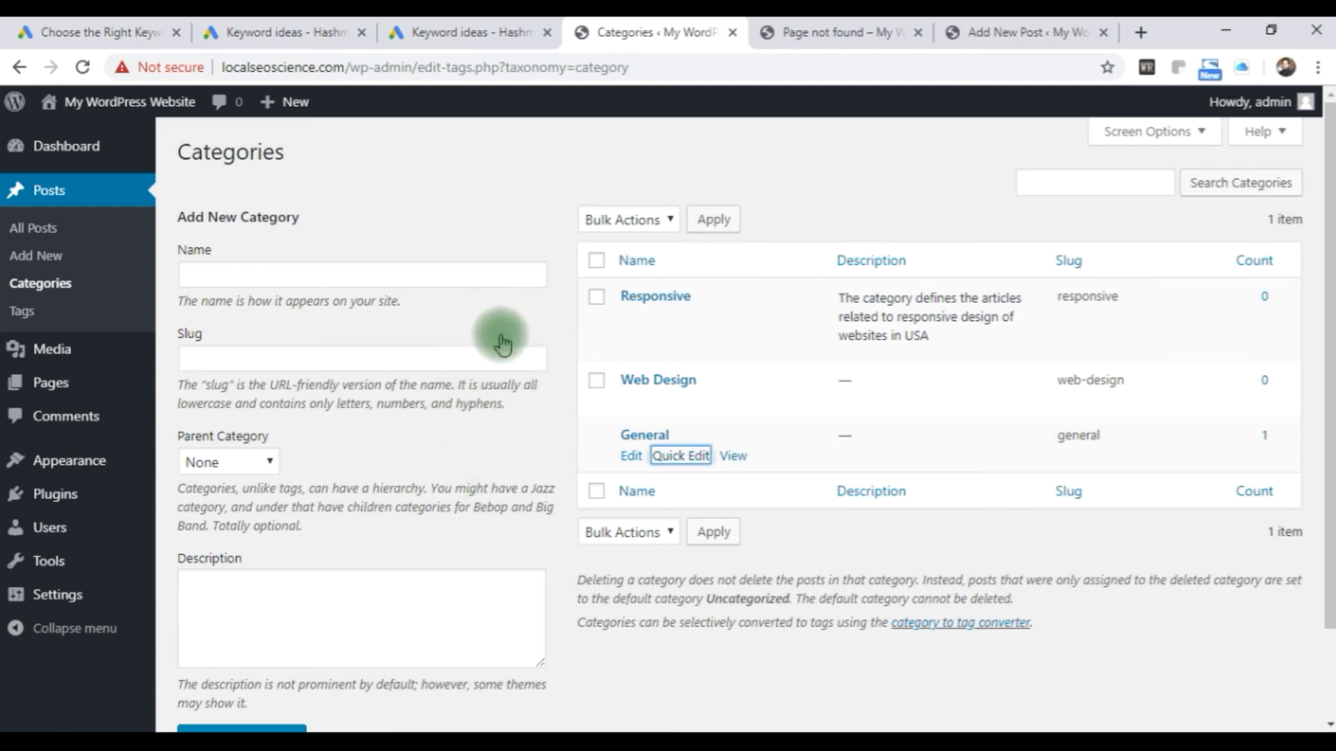
Step: Open the list of all posts in a separate tab and check the category assigned to the Hello world! post
mouse_move(639, 300)
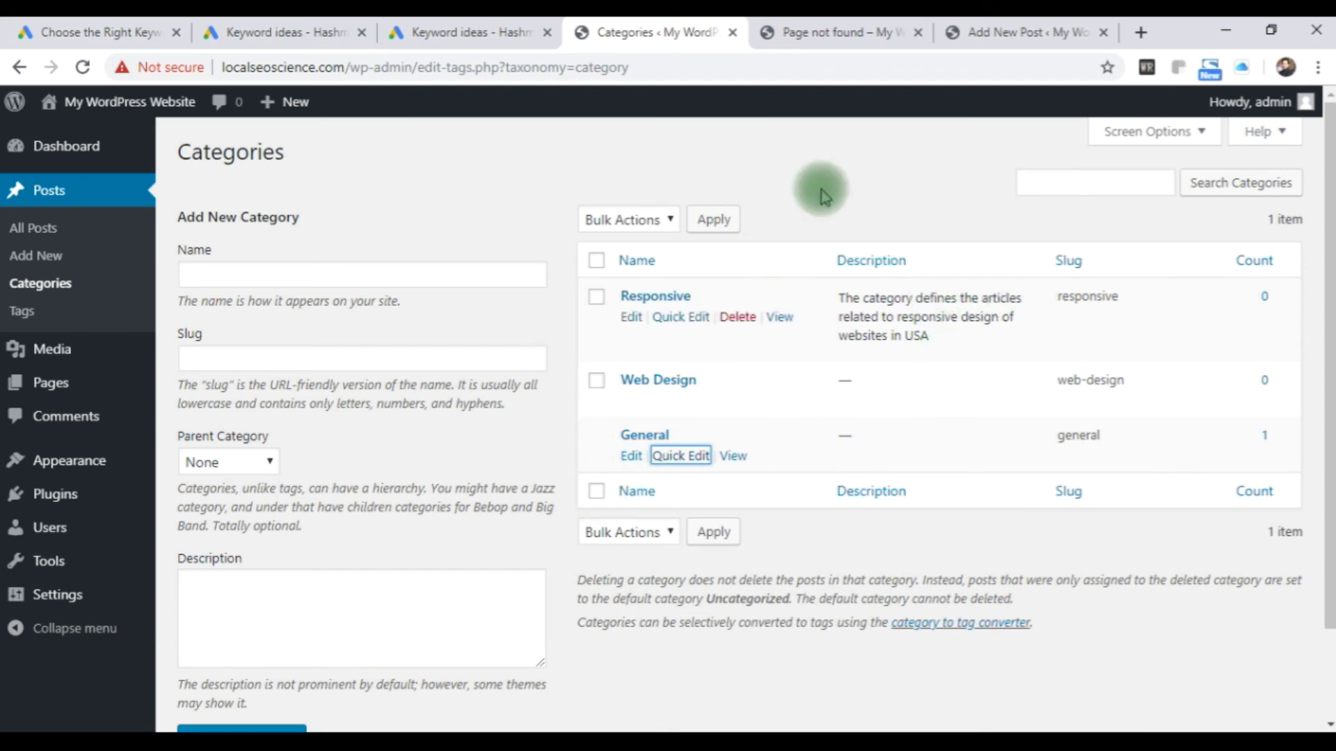
right_click(32, 226)
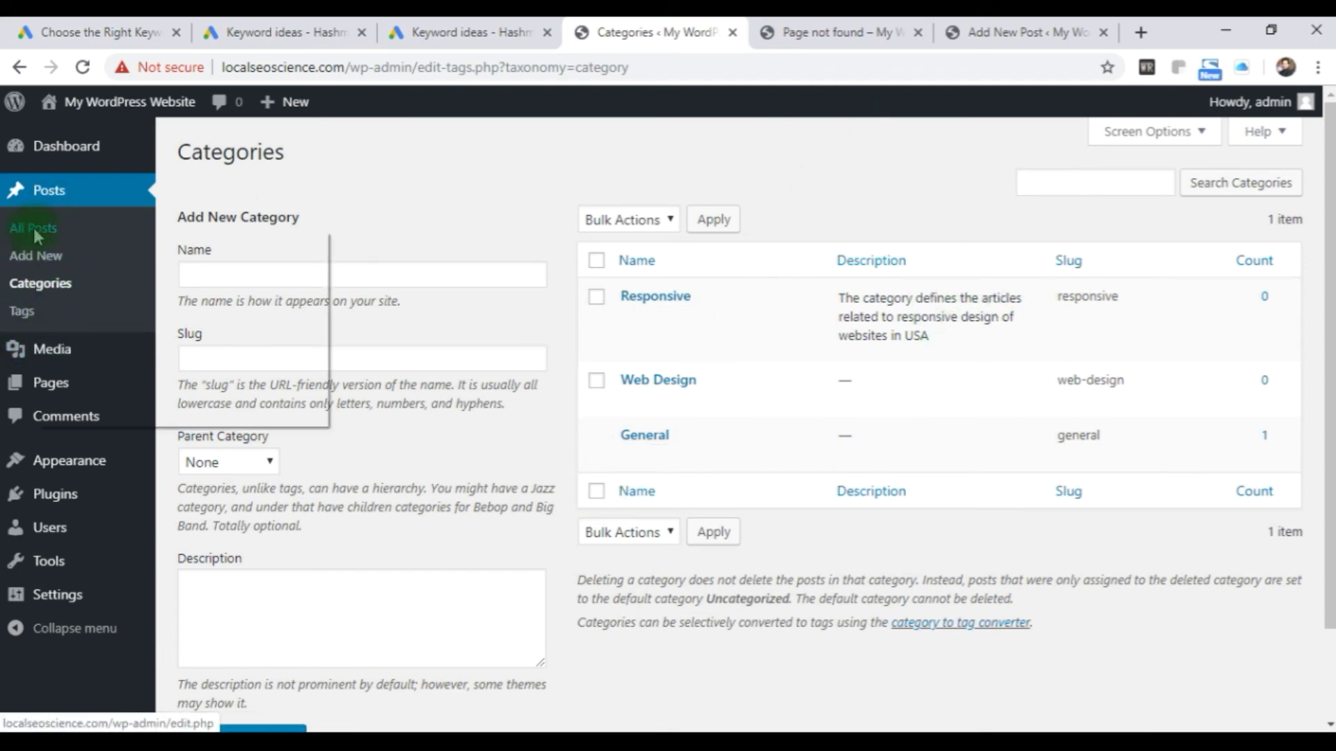
click(80, 243)
click(999, 31)
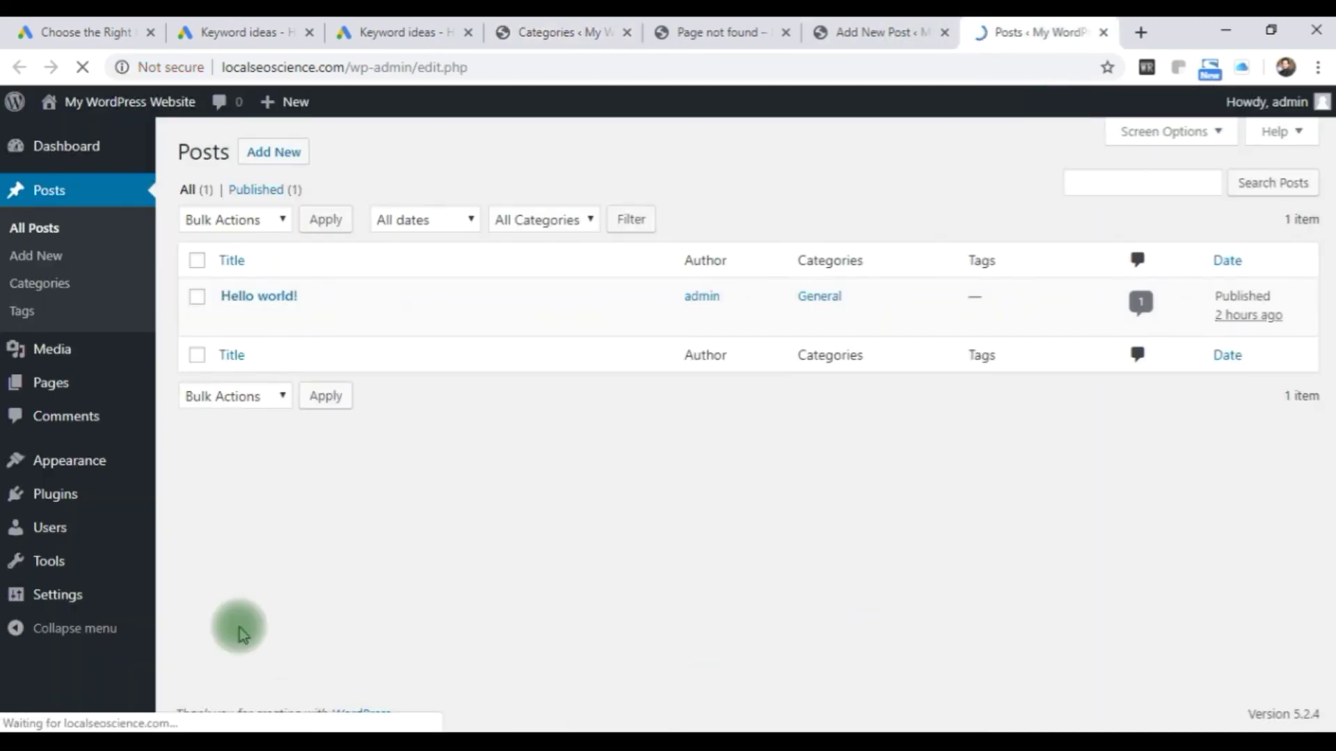
mouse_move(203, 299)
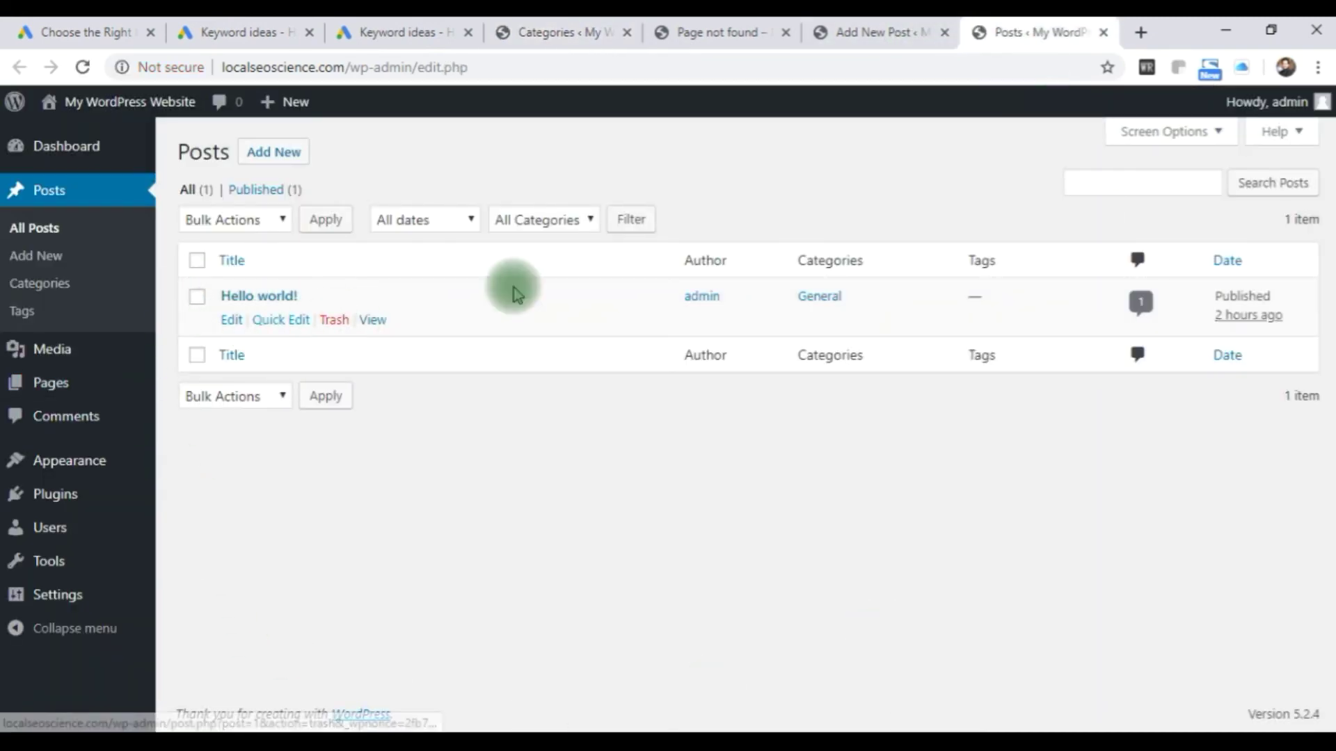
Step: Return to the Categories page and compare the row actions offered for the Web Design and General categories
click(831, 33)
click(745, 46)
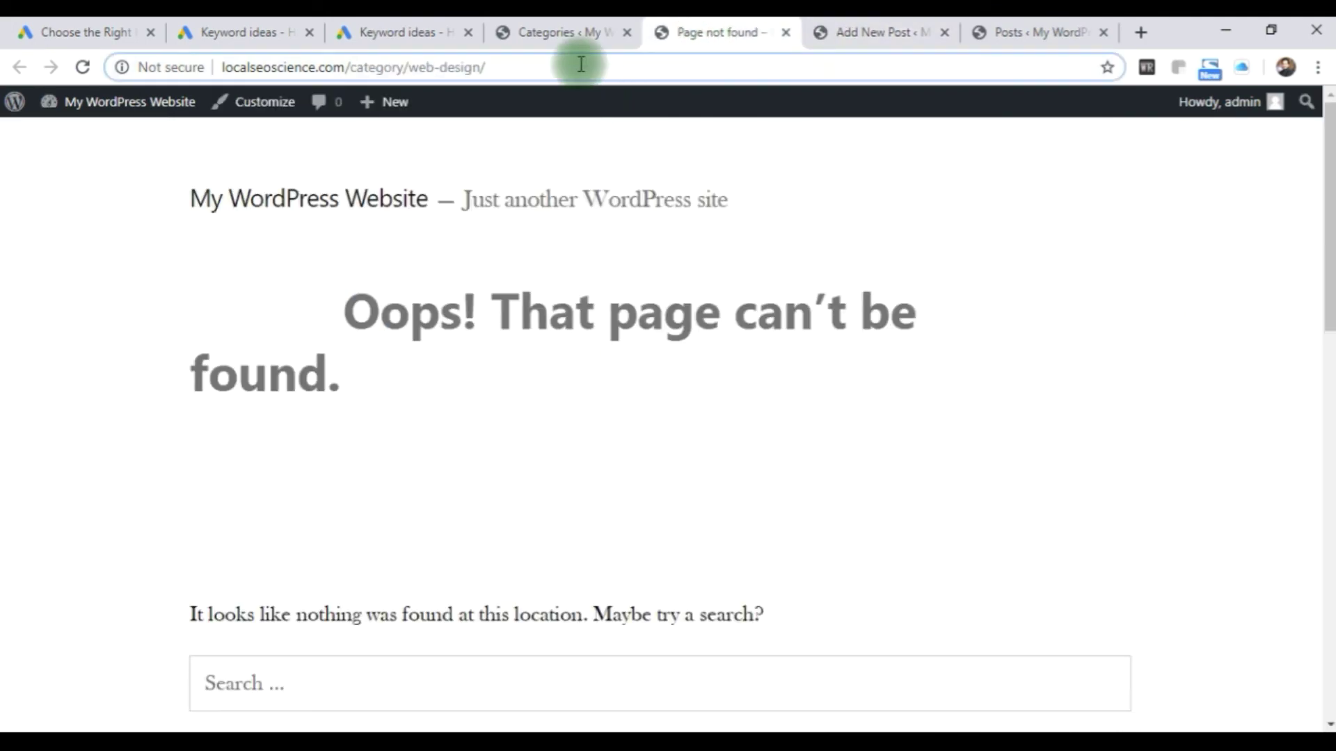
click(551, 34)
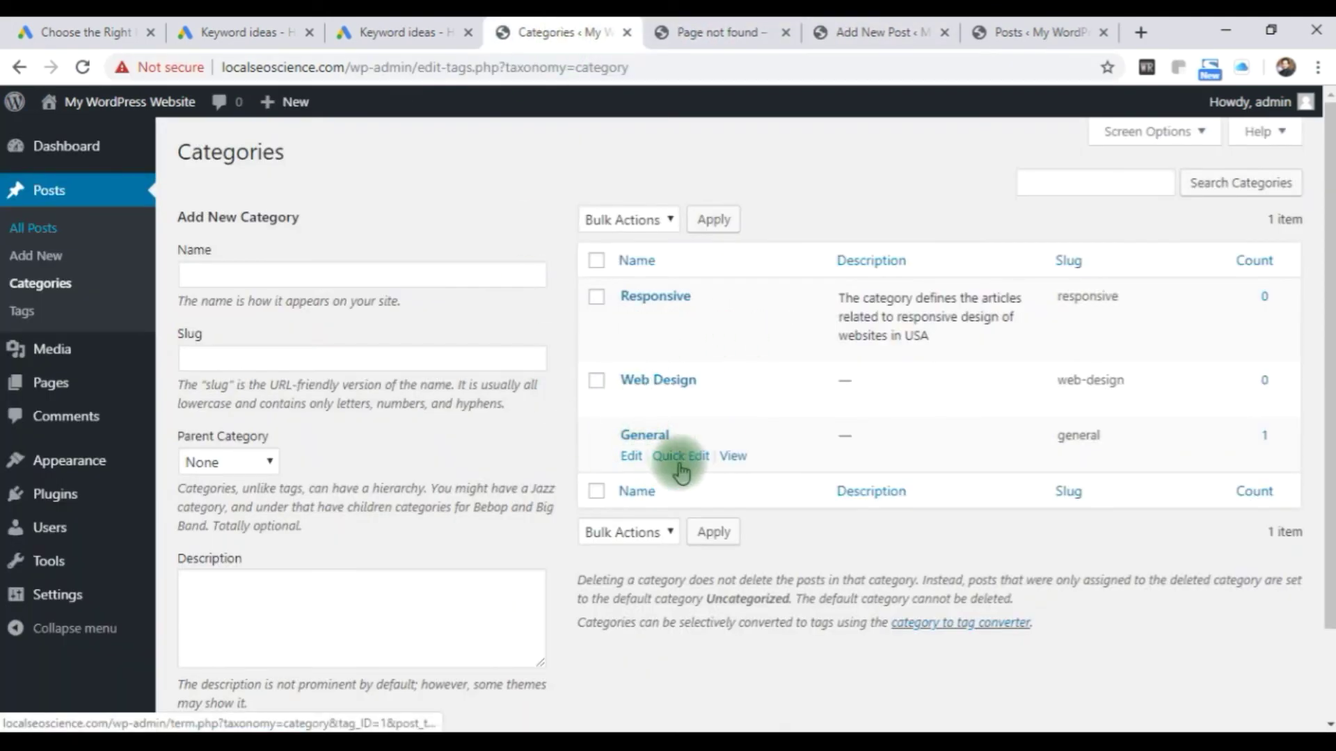
mouse_move(720, 320)
mouse_move(710, 395)
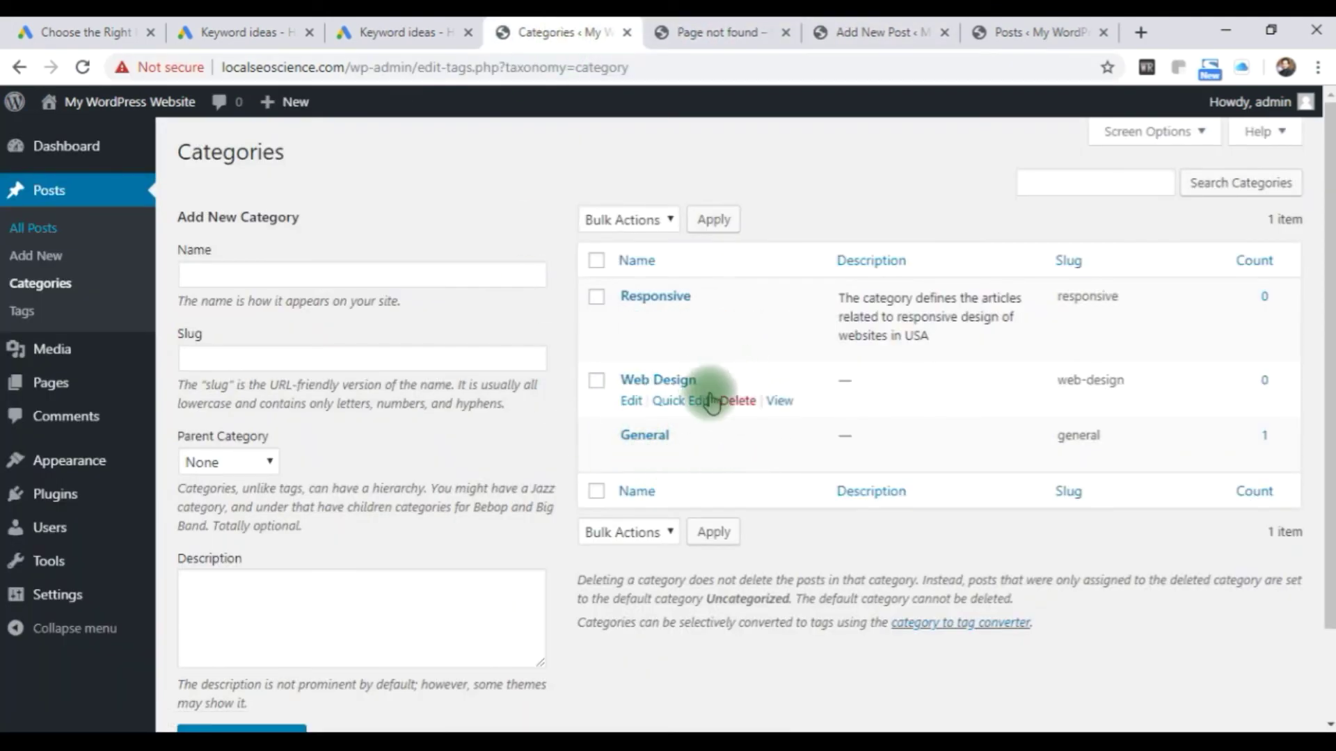
mouse_move(650, 344)
mouse_move(723, 446)
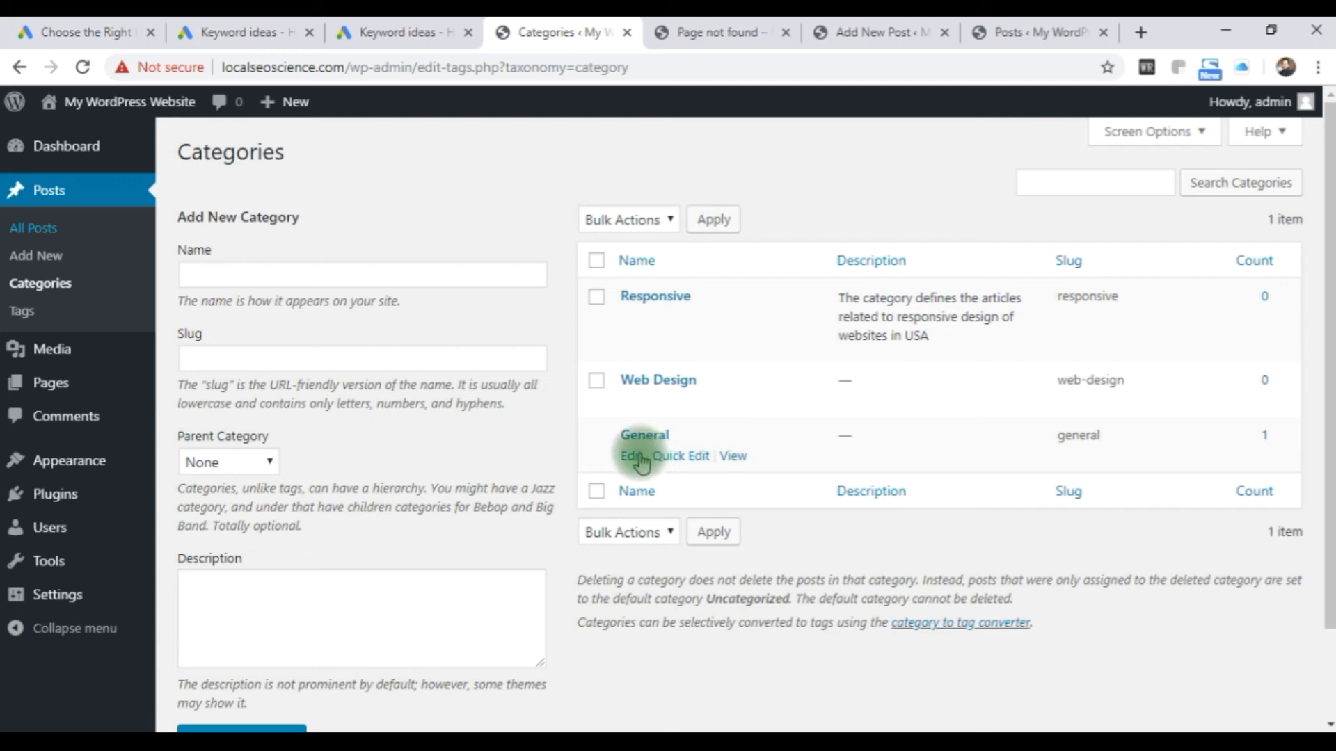
Step: Add a new category named Design with no parent, leaving its slug and description blank
scroll(747, 665, down, 3)
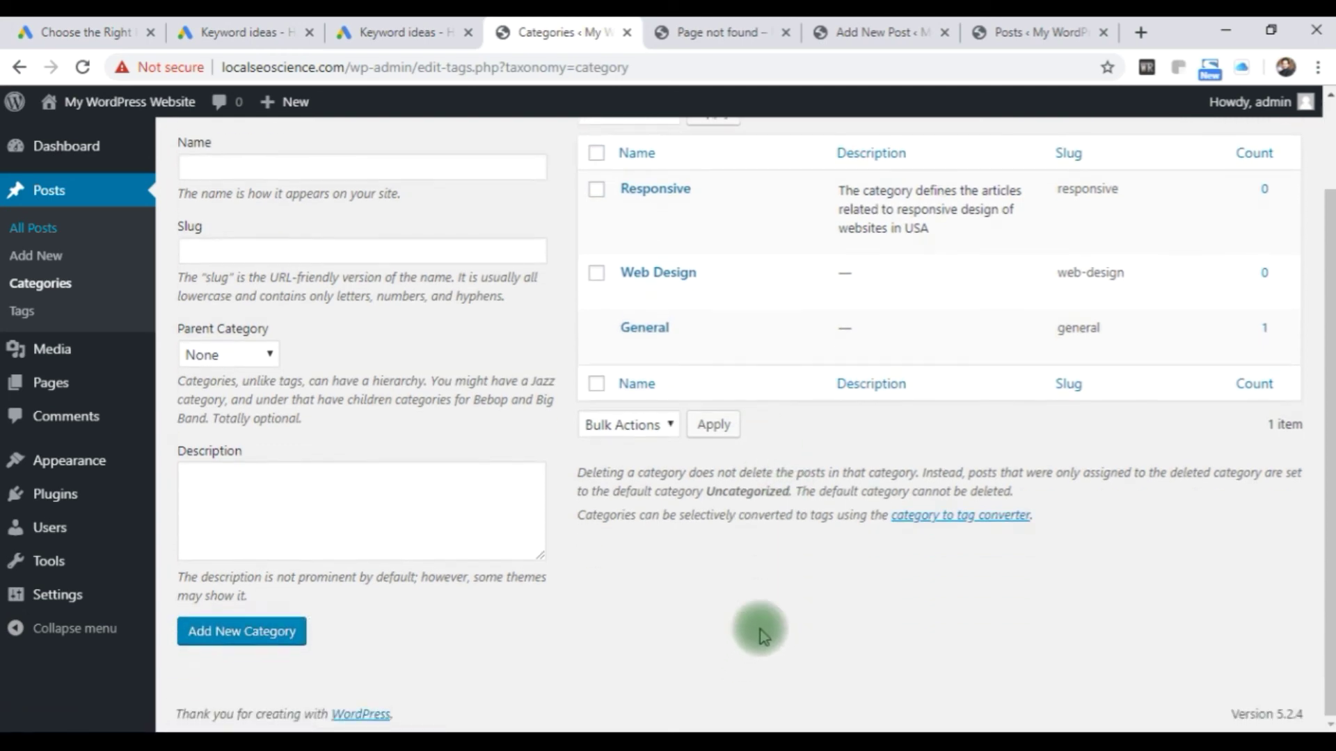
scroll(760, 628, up, 2)
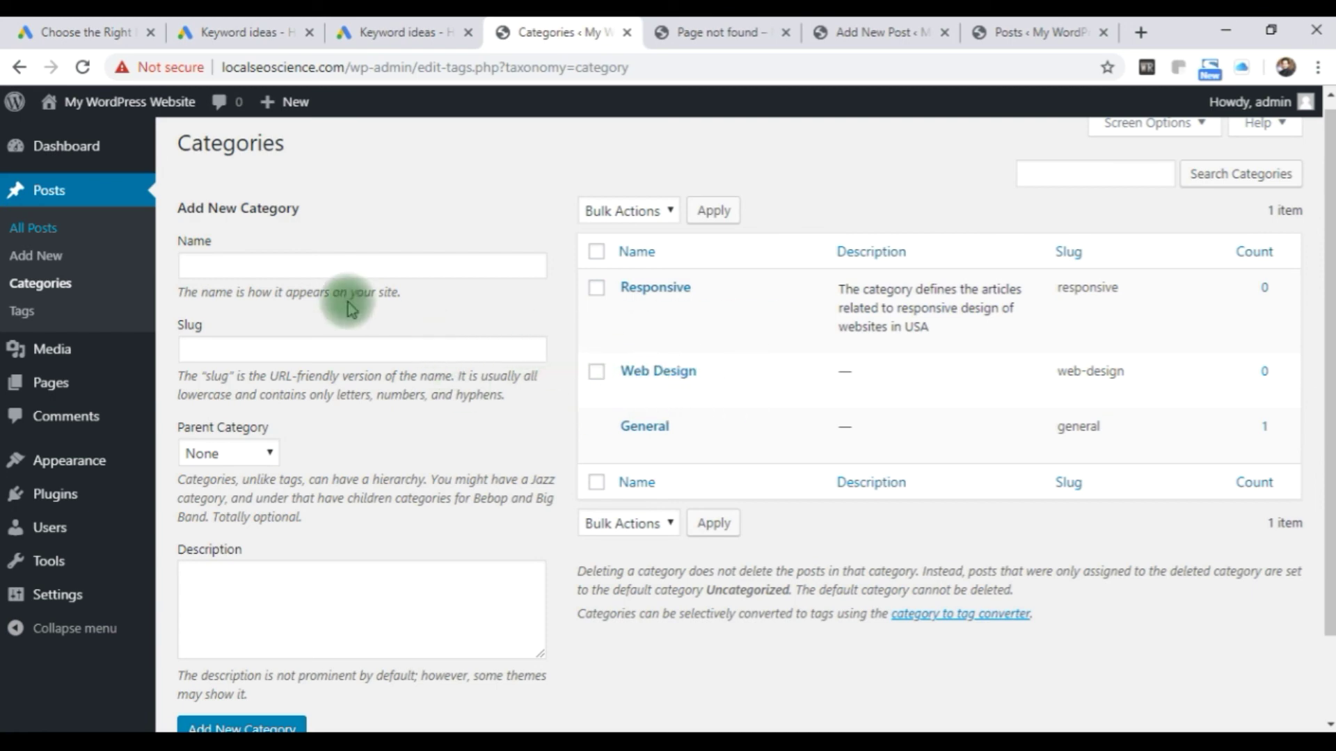
click(227, 267)
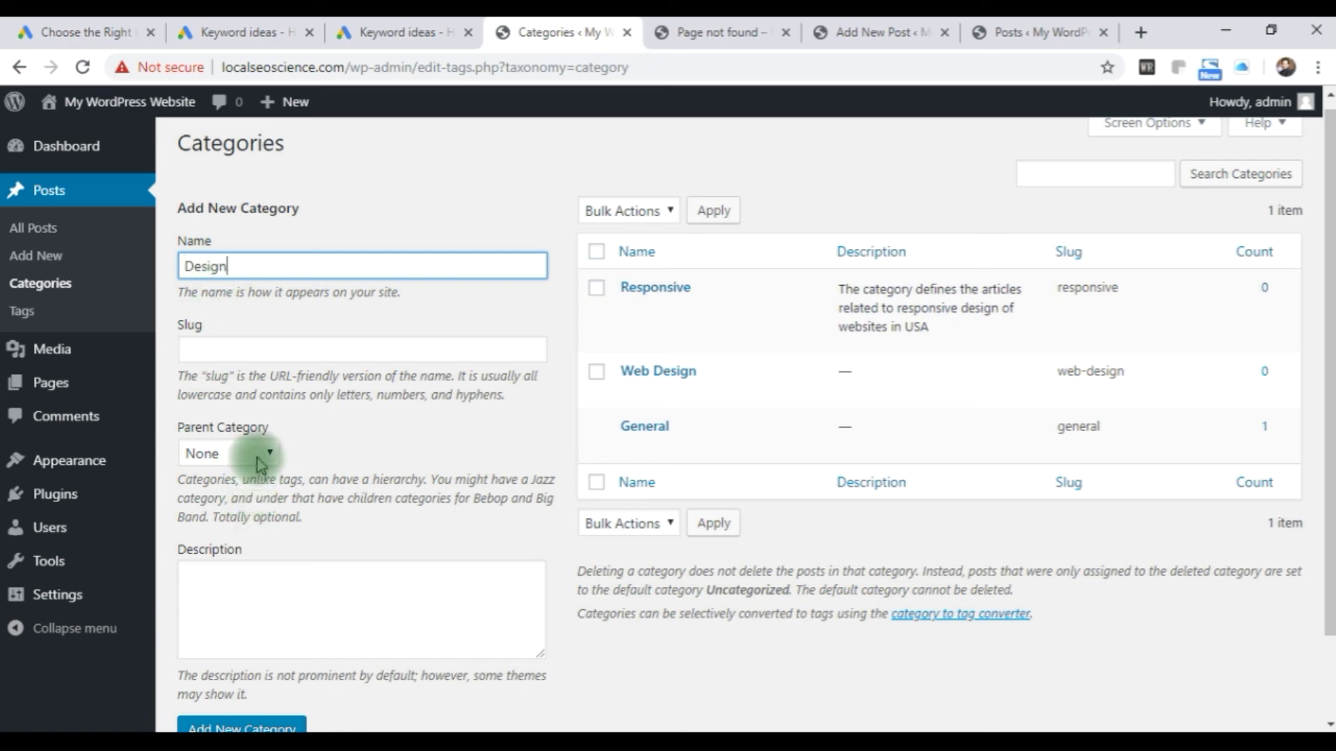
scroll(462, 557, down, 2)
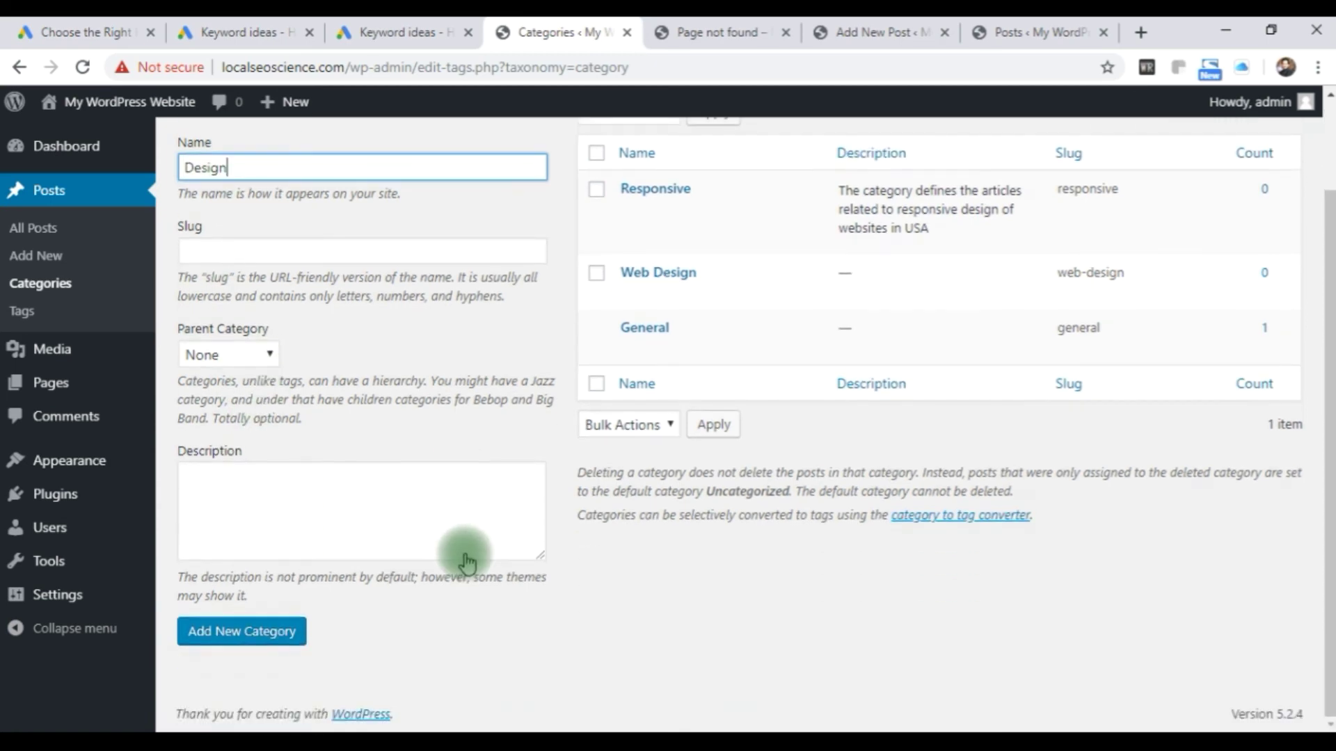
click(245, 644)
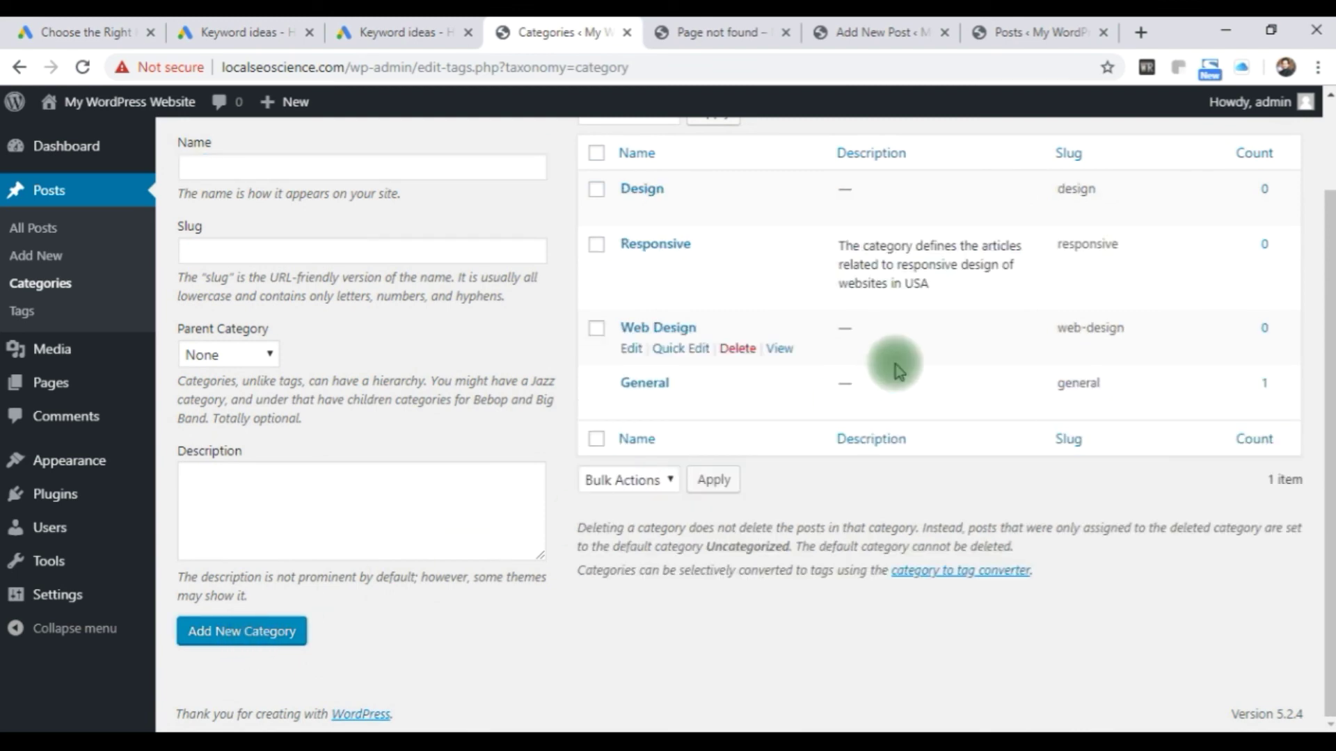
Step: Edit the Web Design category to make Design its parent, update it, and return to the categories list
mouse_move(672, 404)
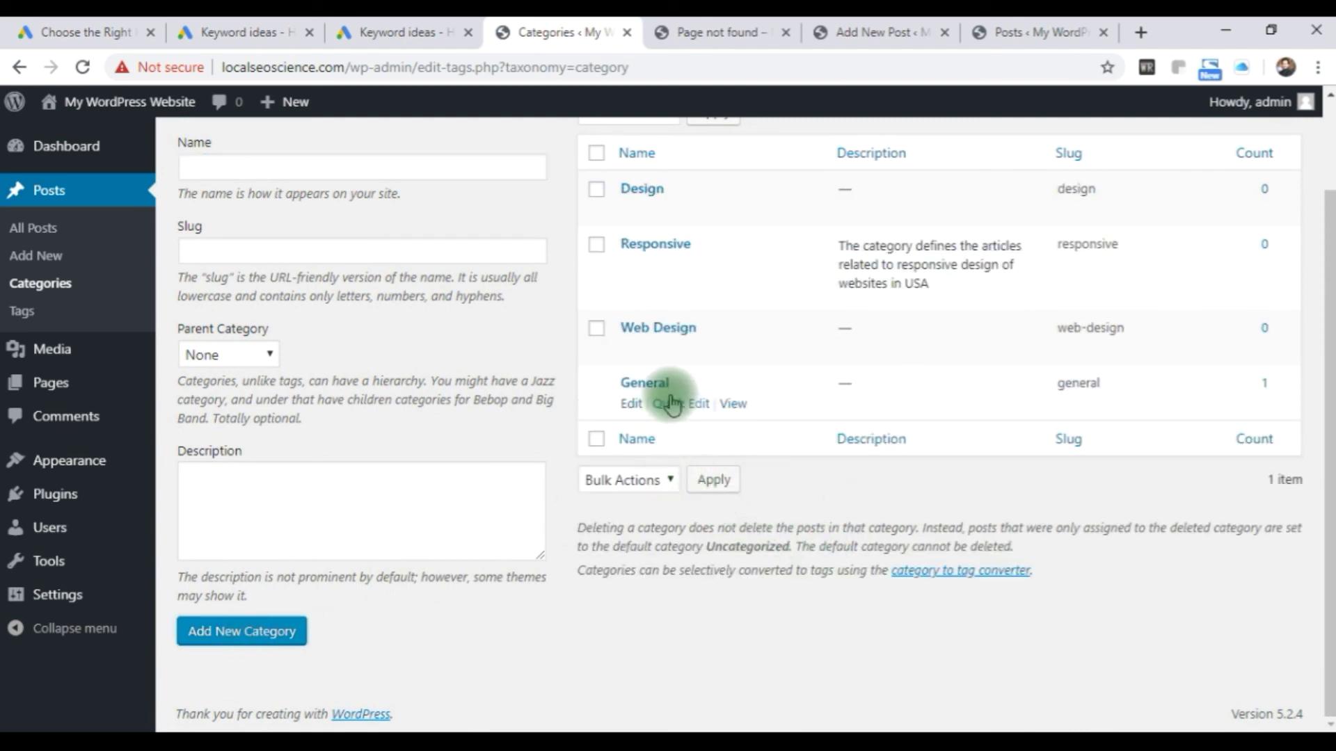
scroll(716, 650, up, 2)
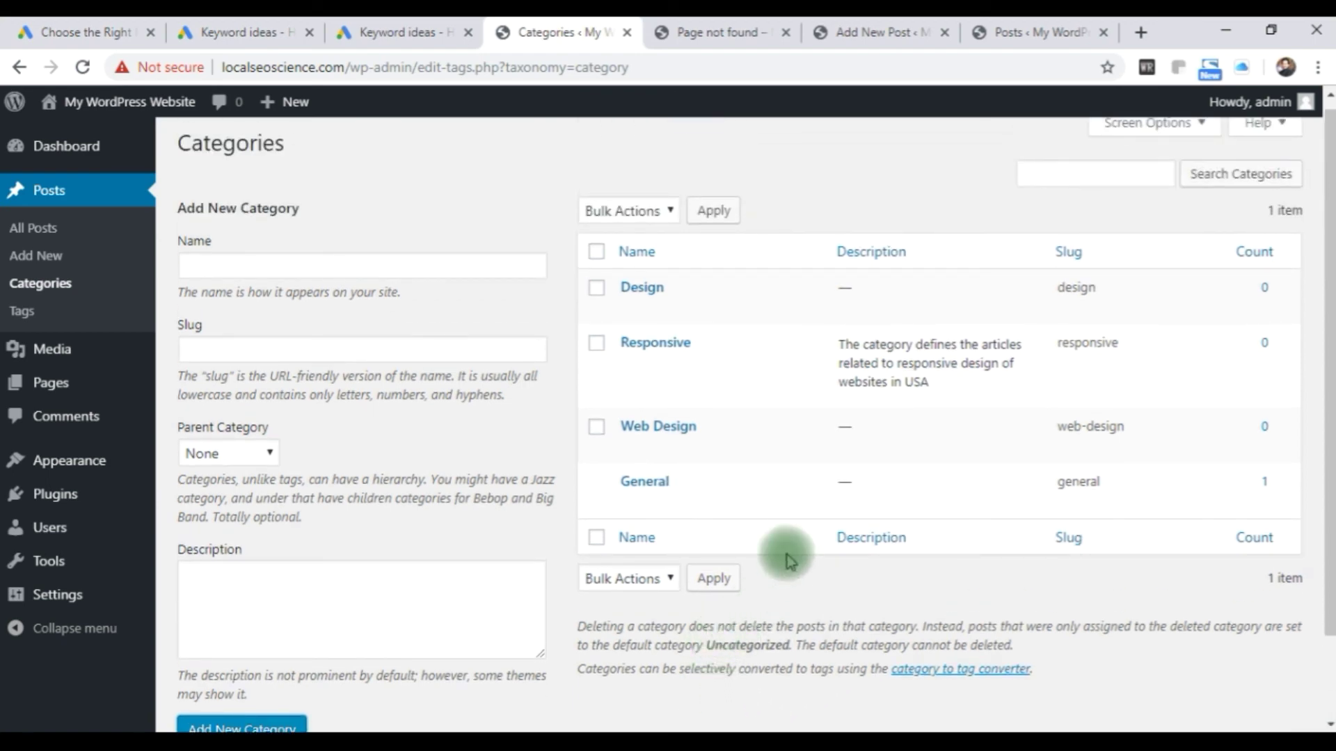
mouse_move(652, 424)
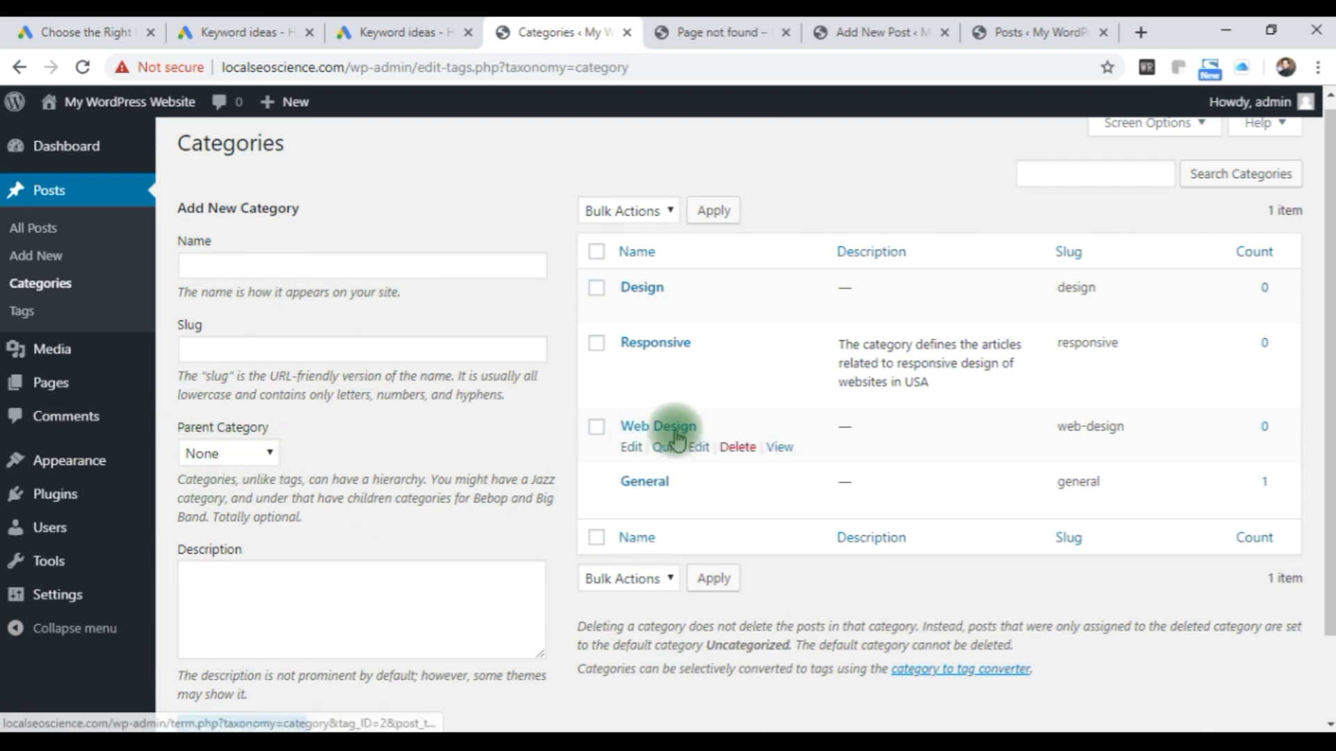
click(632, 449)
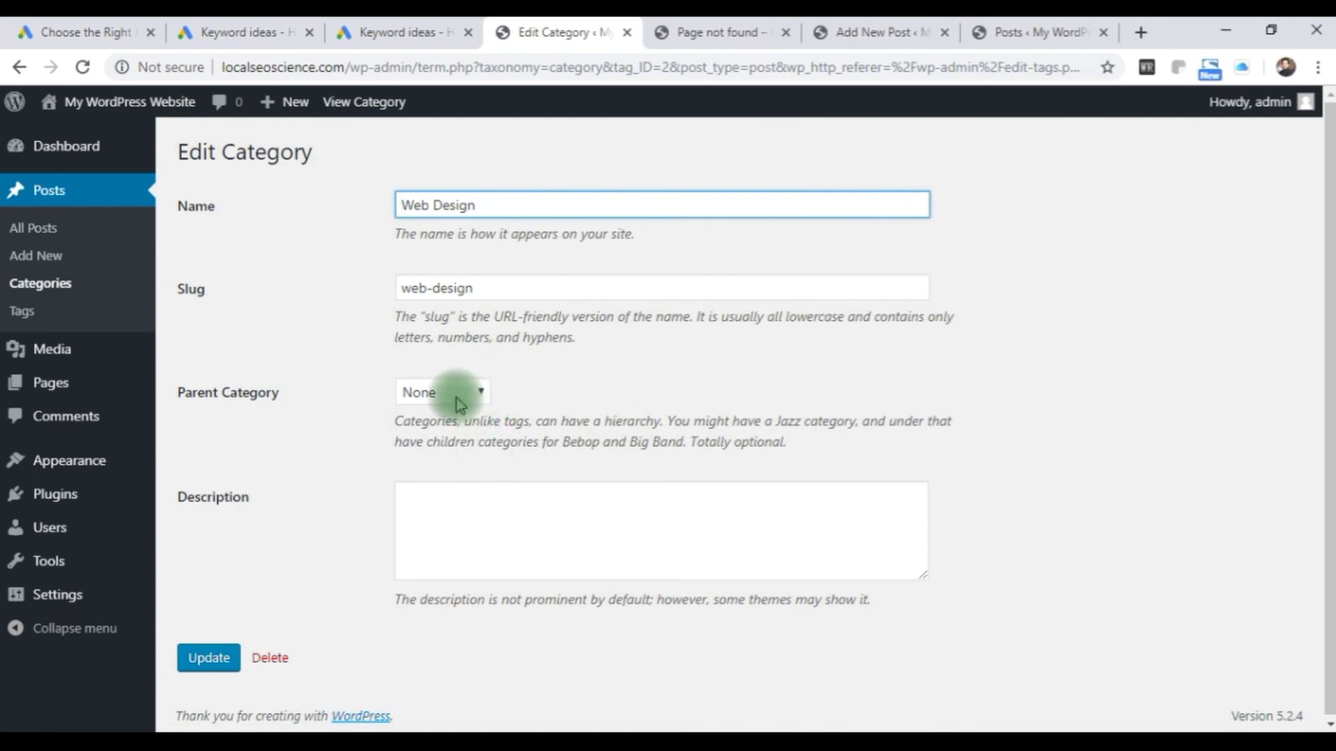
click(457, 397)
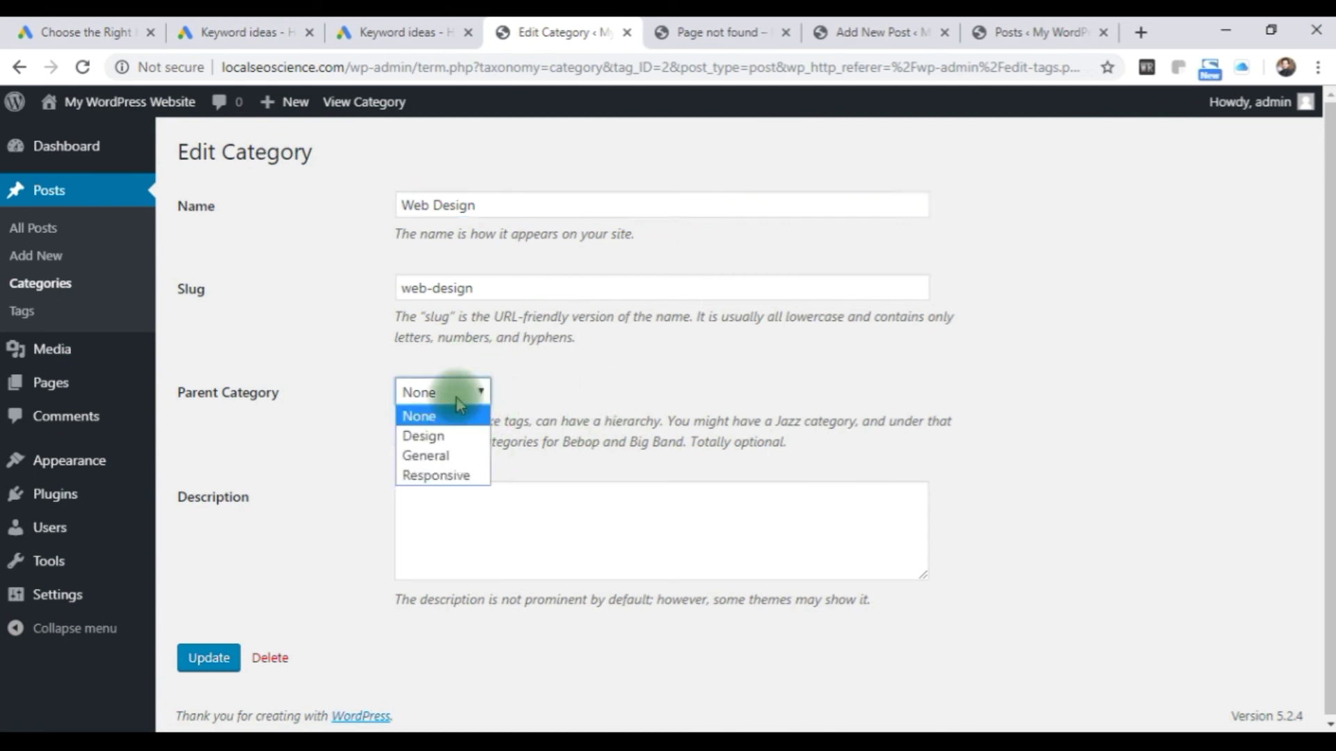
click(439, 436)
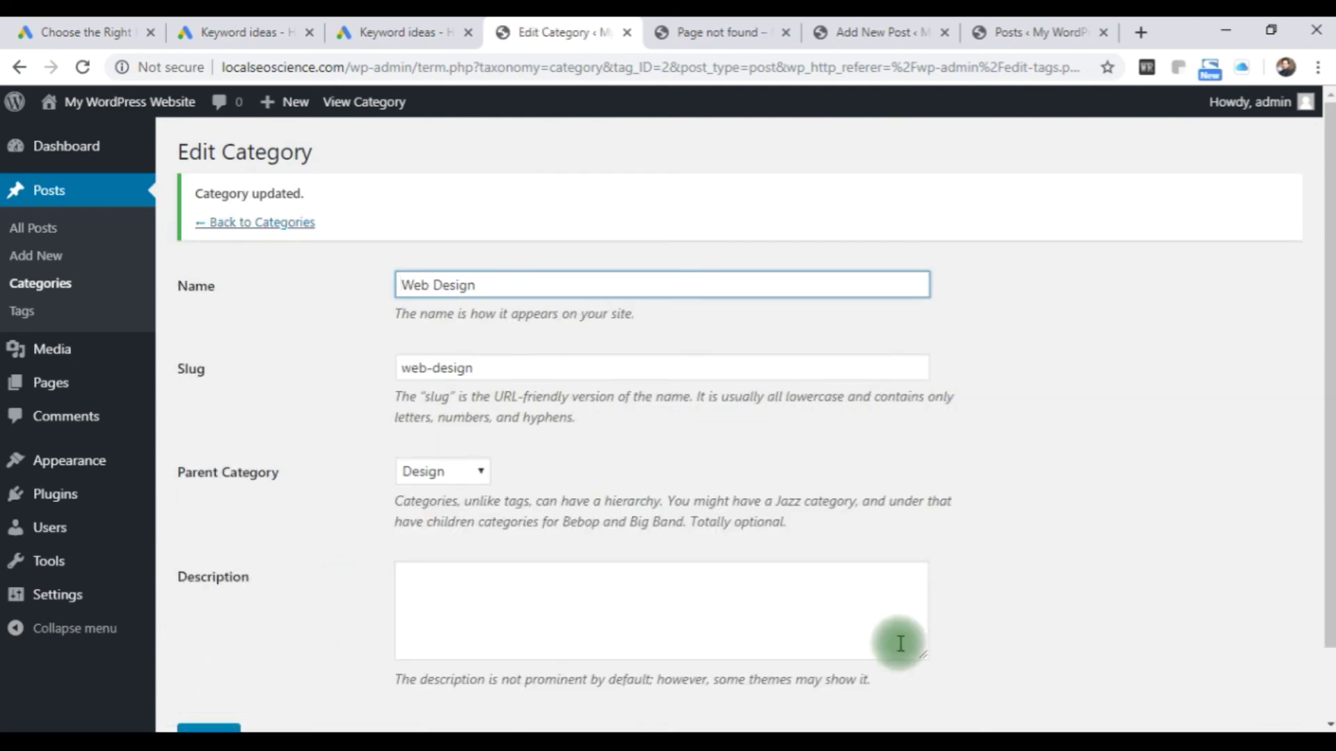
scroll(898, 564, down, 1)
scroll(898, 562, up, 1)
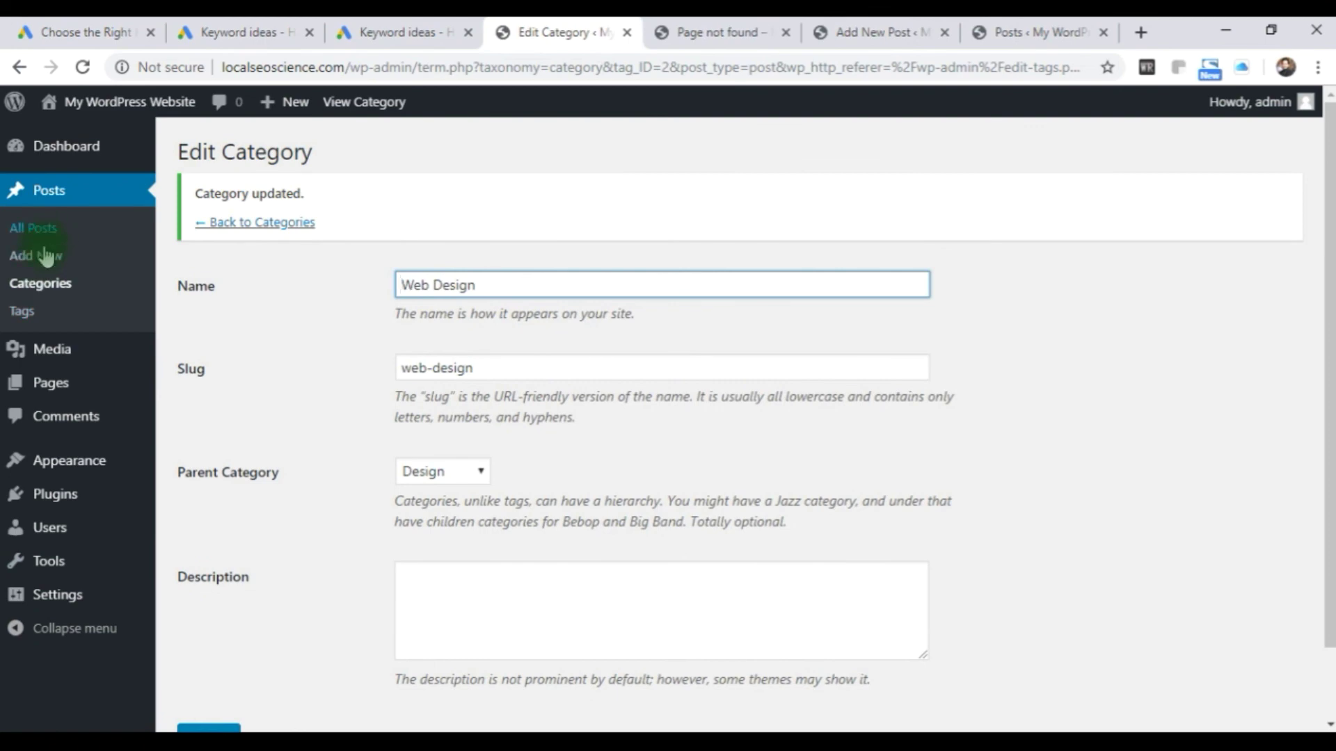
click(49, 283)
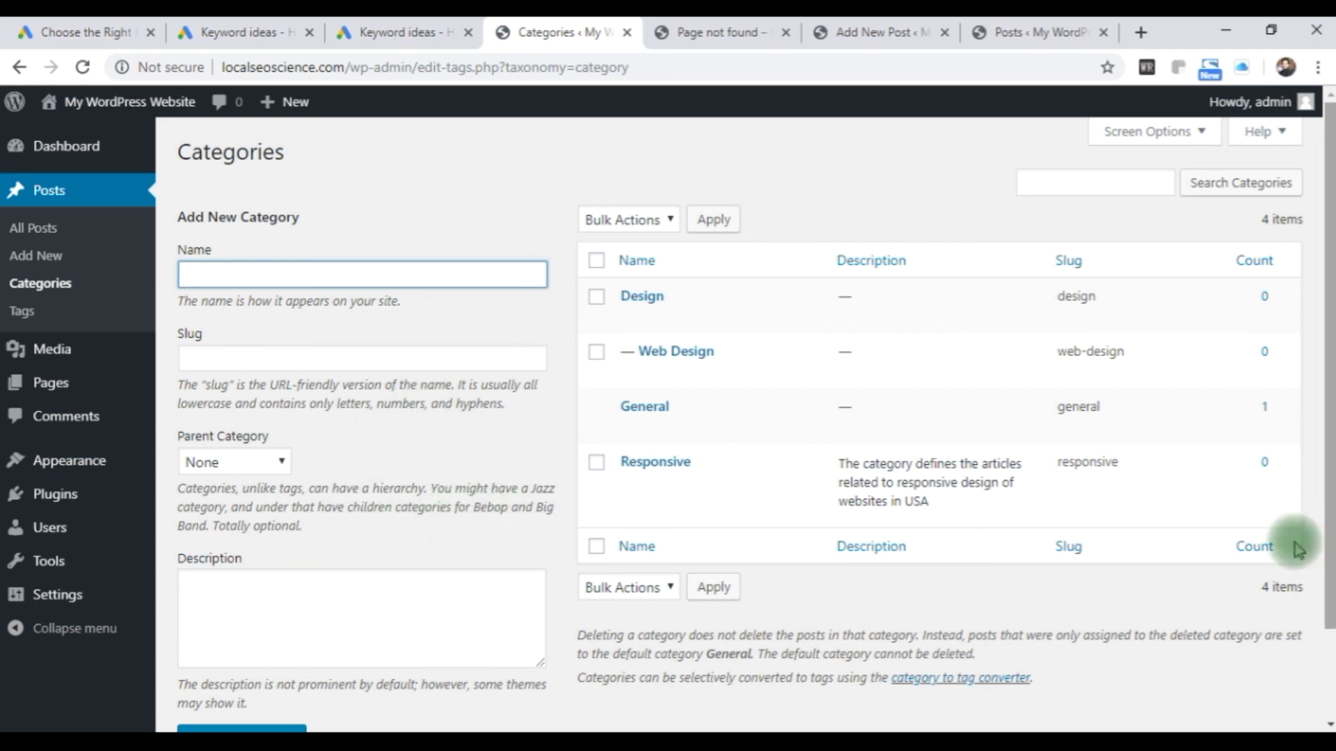
Step: Look at the column and pagination settings in the category list's screen options, and close them
click(1201, 135)
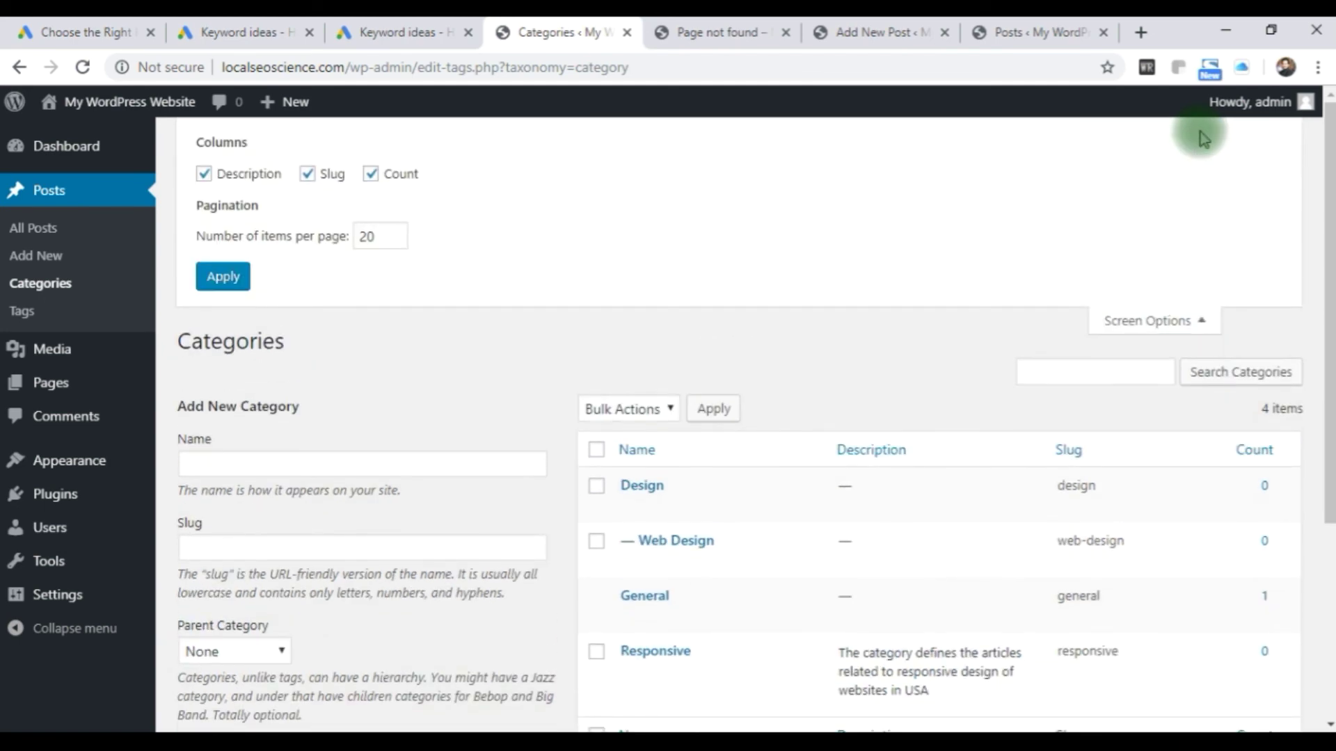
click(1200, 323)
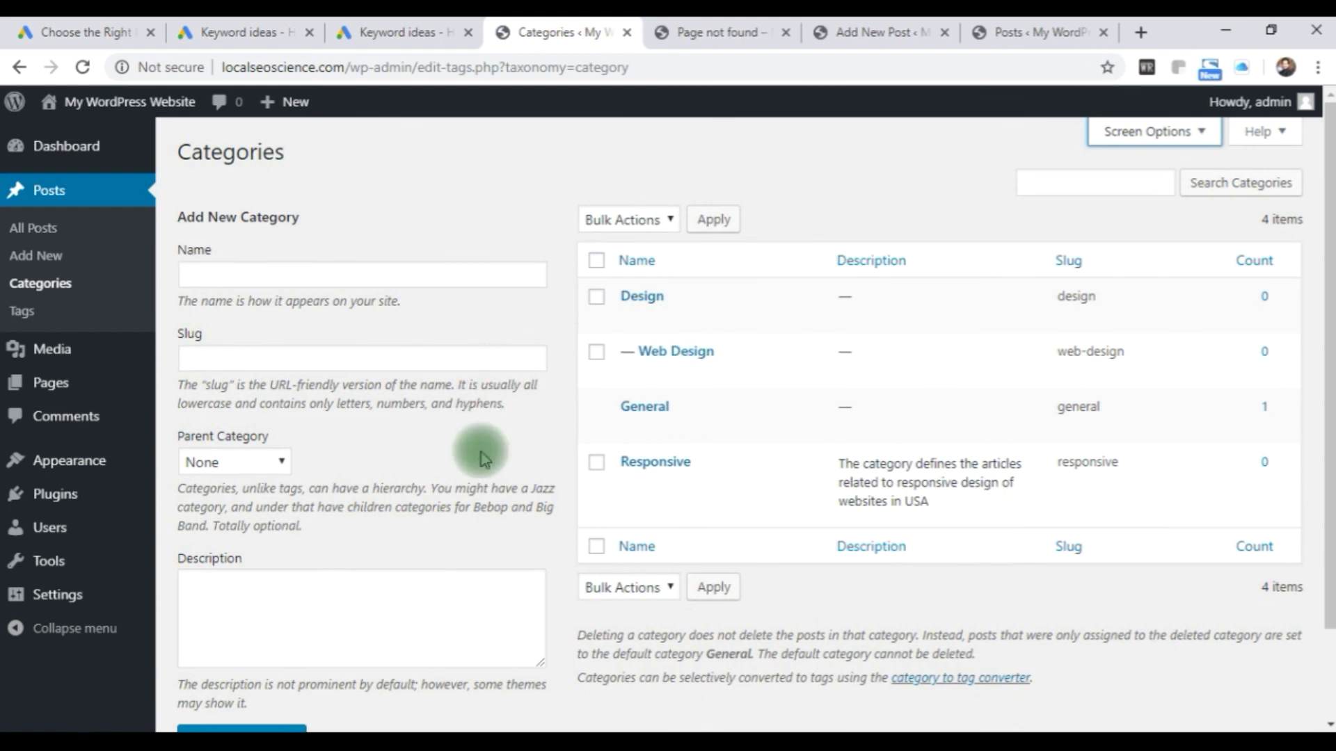
mouse_move(707, 307)
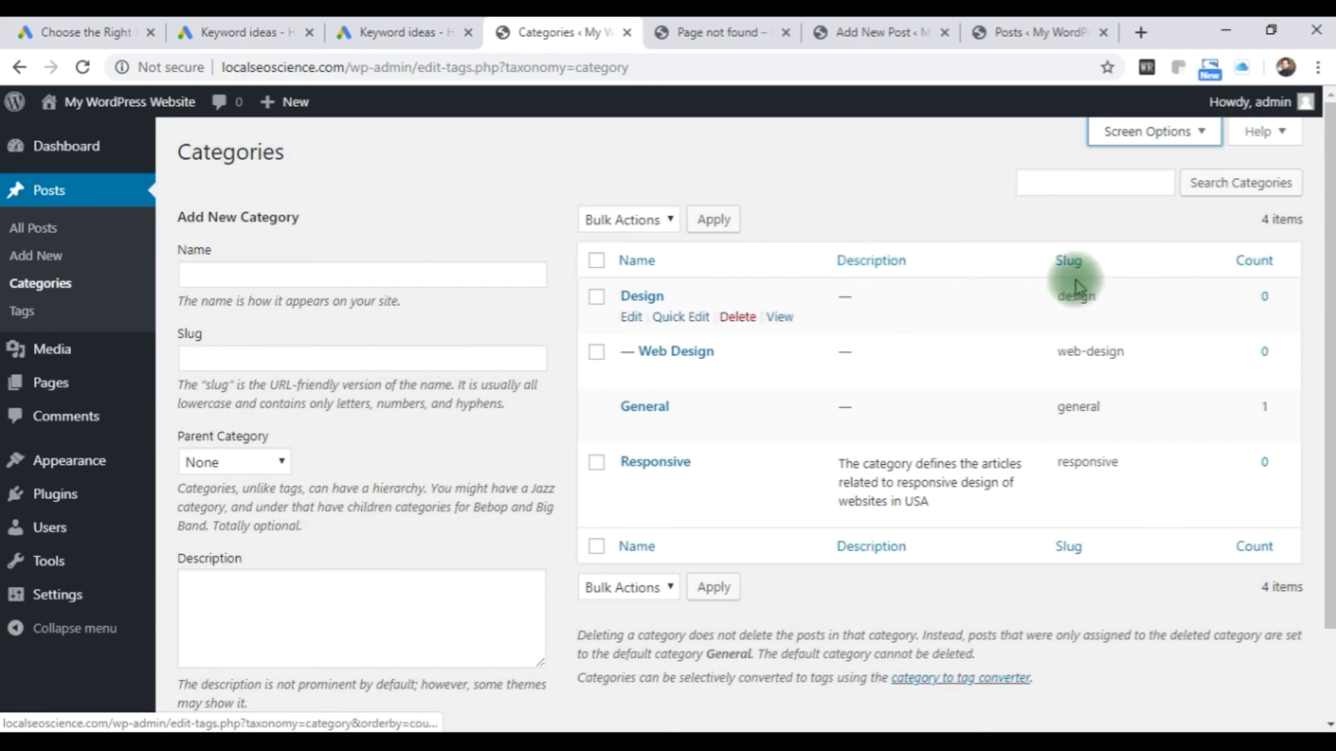
Step: Reopen the screen options and hide the Count, Slug and Description columns from the categories list
click(1206, 134)
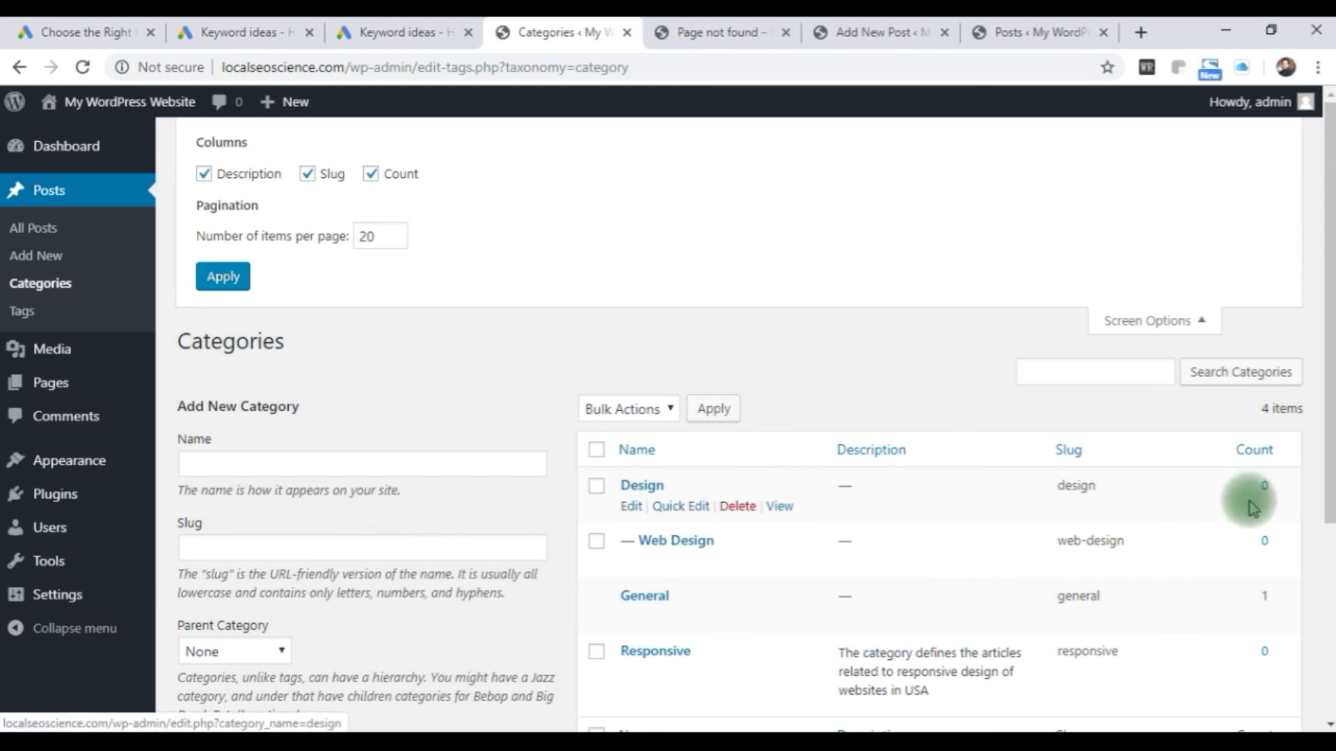
click(371, 174)
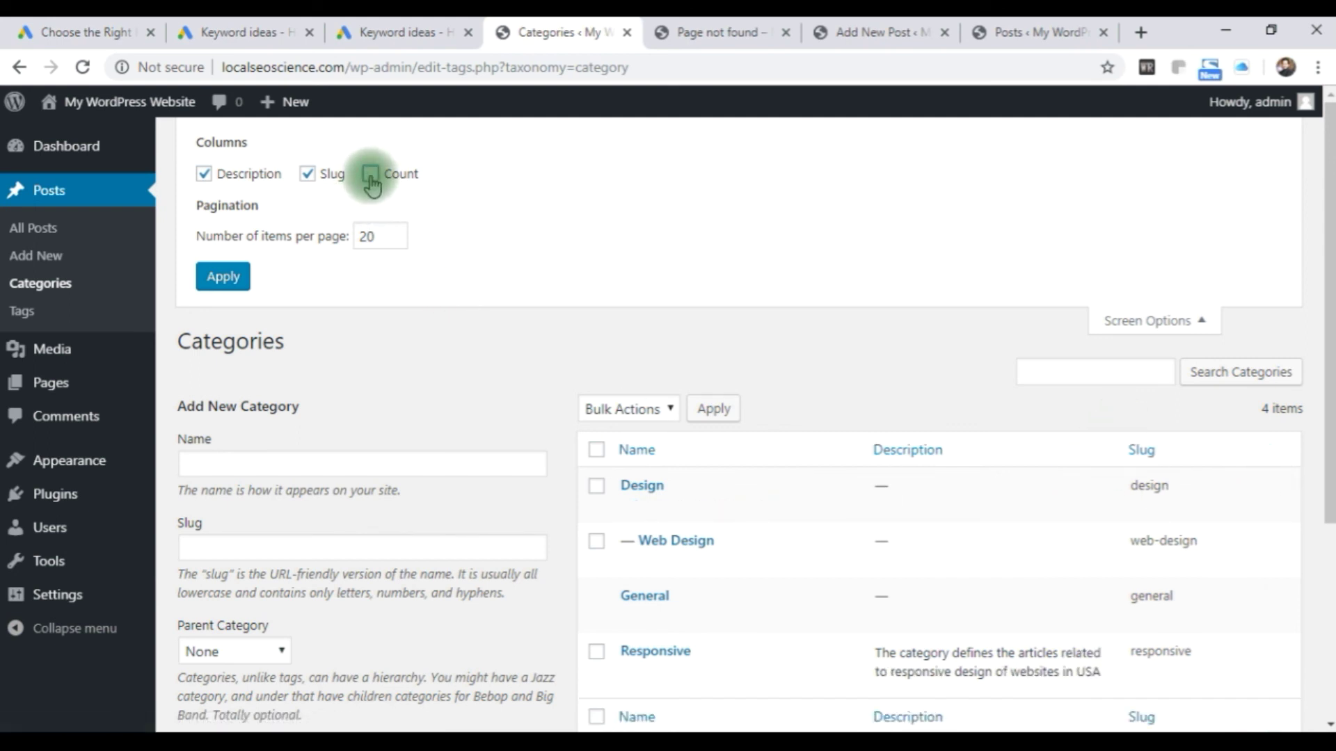
click(307, 175)
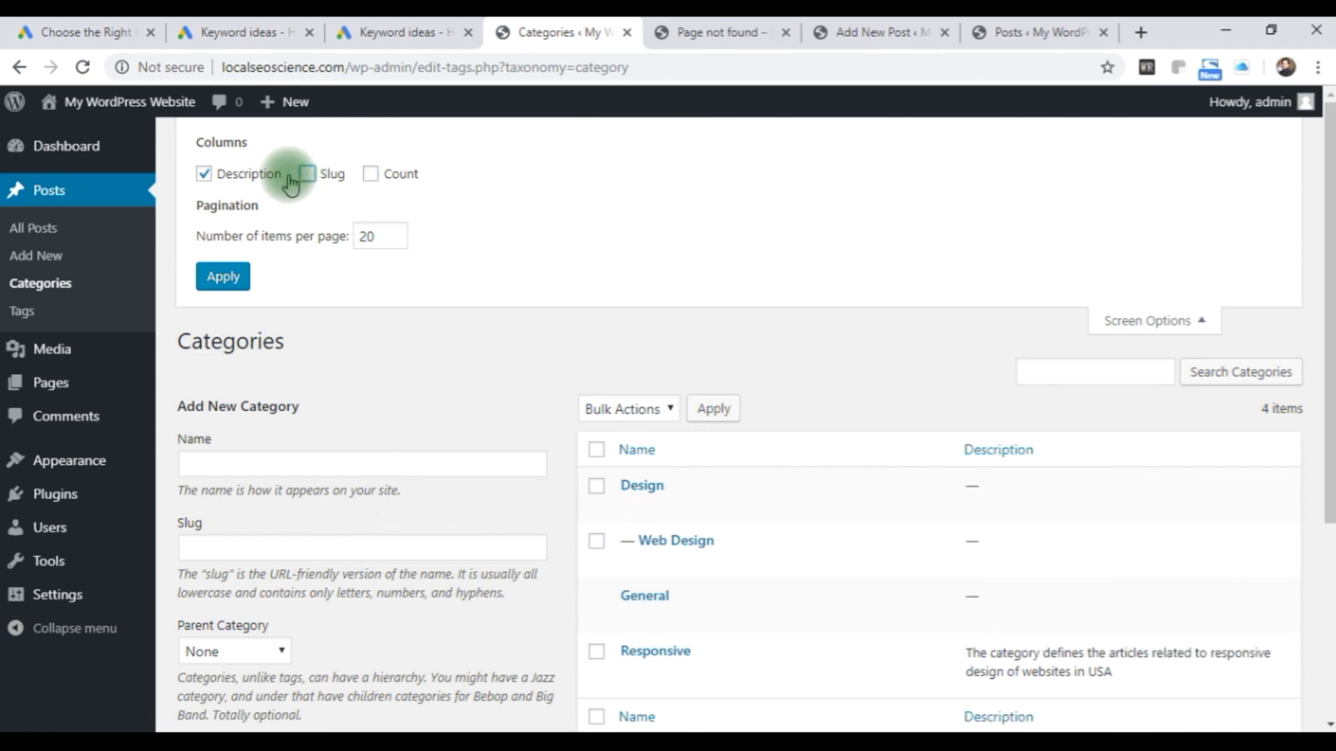
click(204, 174)
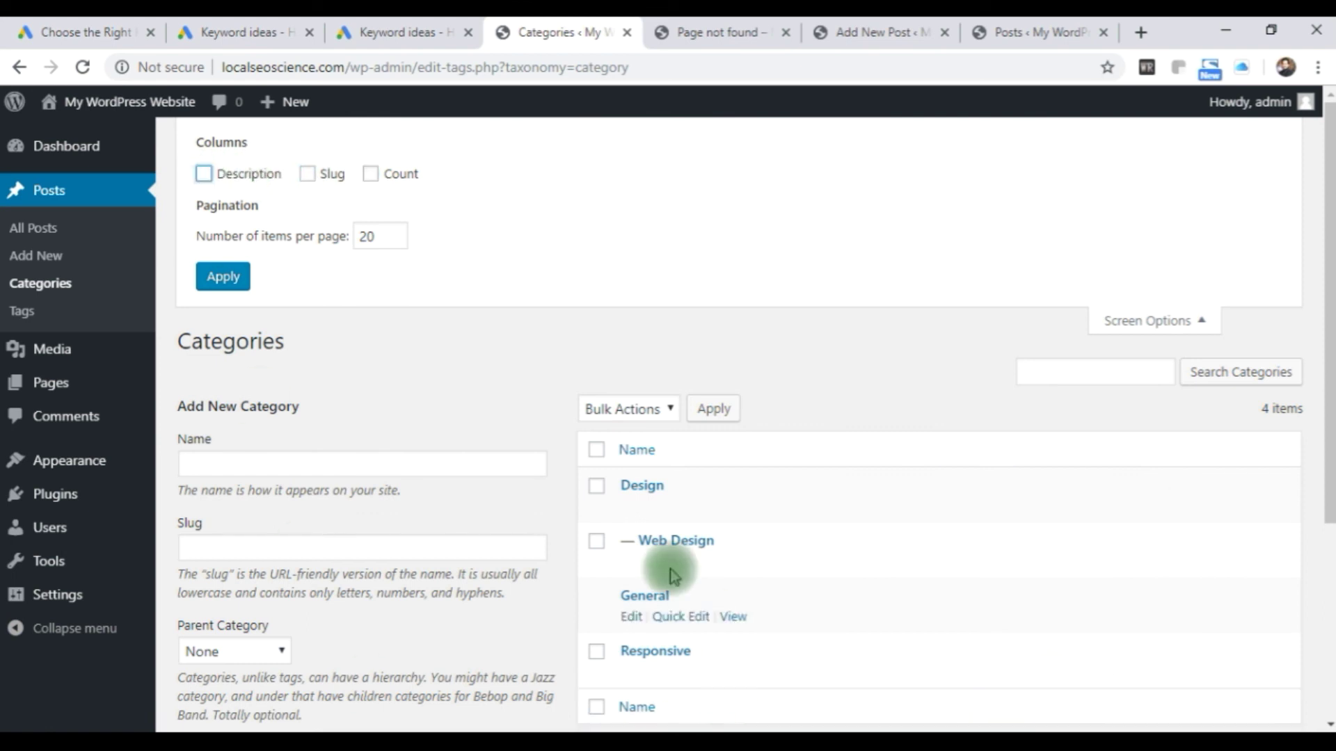
Step: Show the Description, Slug and Count columns in the categories list again
click(203, 174)
click(307, 174)
click(370, 174)
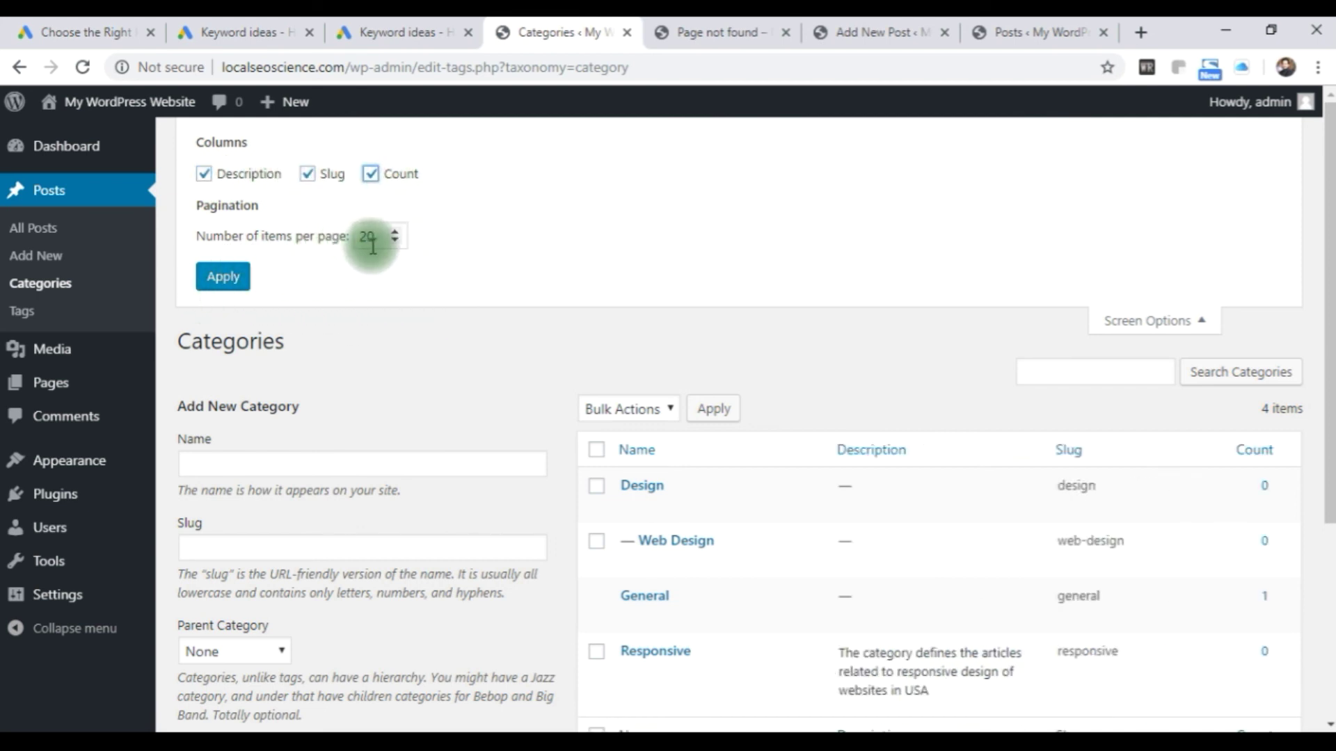
Step: Apply the screen options with 20 items per page and review the categories list with its notes on deletion
scroll(843, 492, down, 4)
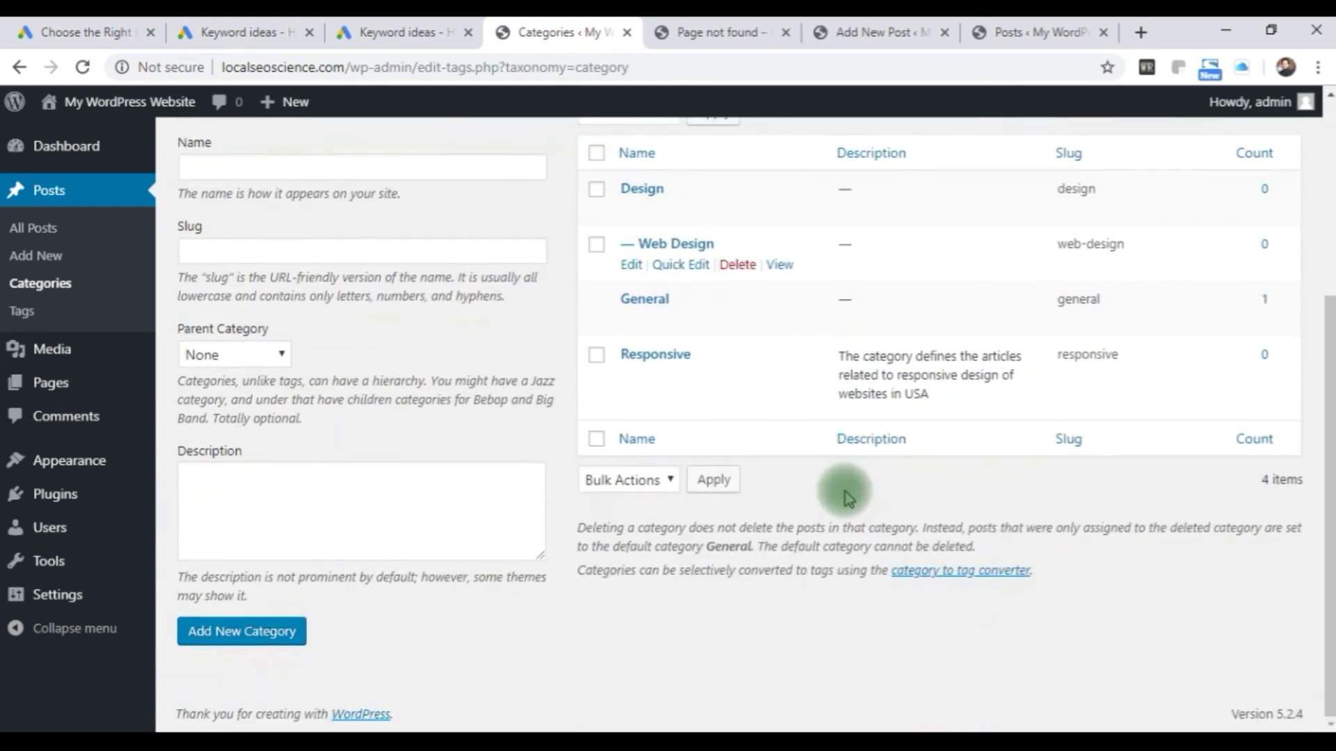
scroll(843, 492, up, 3)
scroll(707, 451, down, 2)
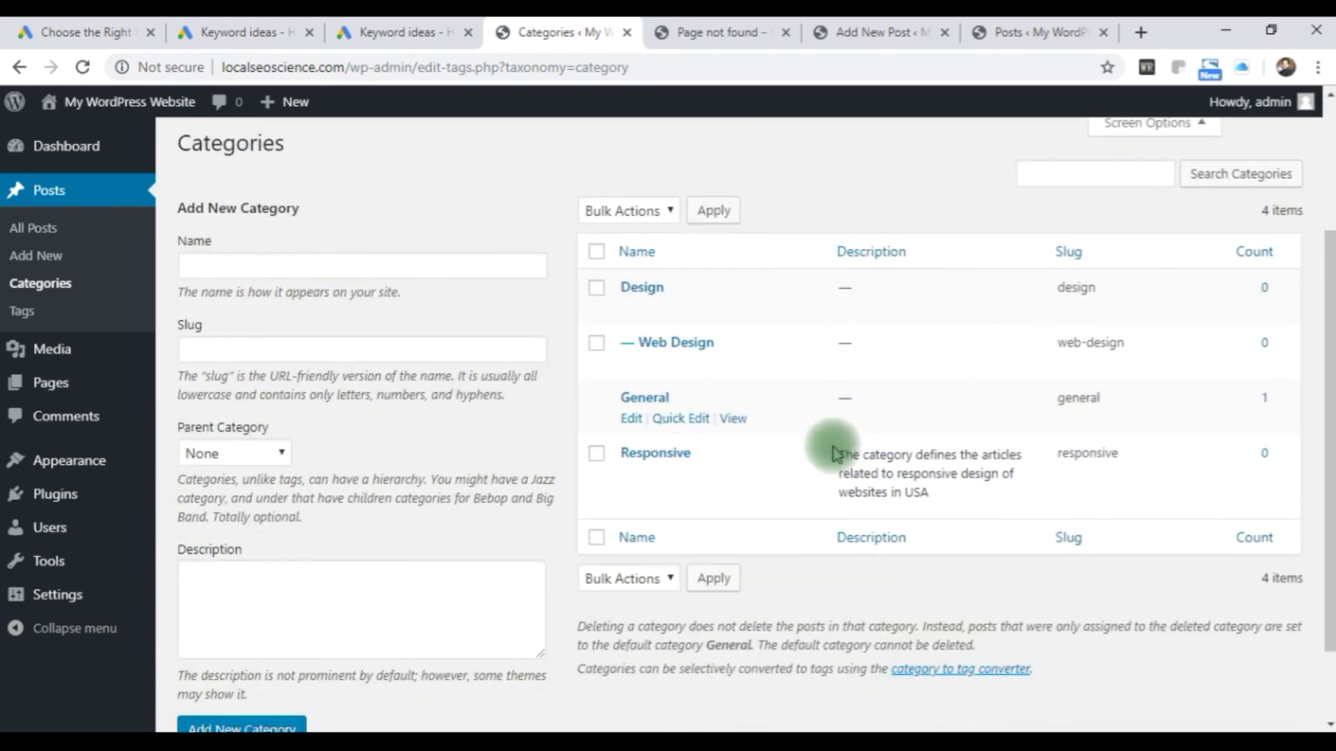
scroll(710, 370, up, 3)
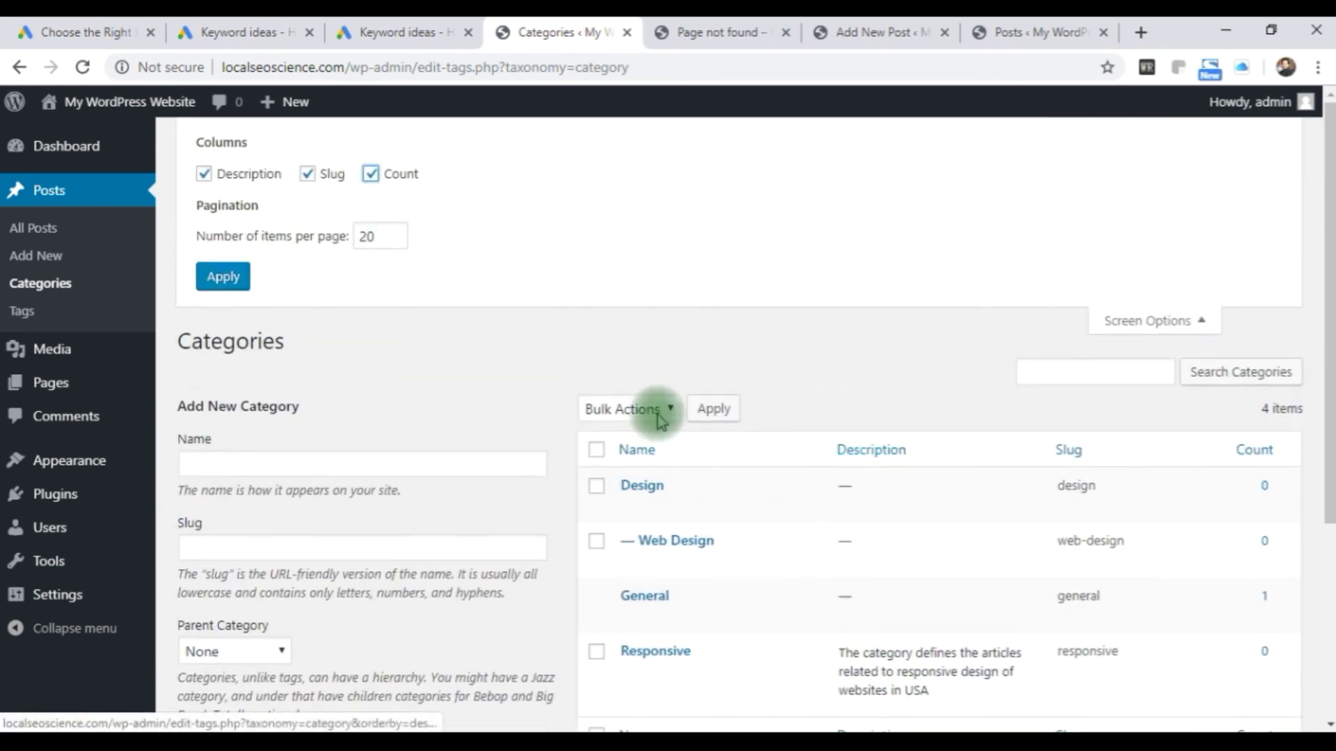
scroll(779, 560, down, 1)
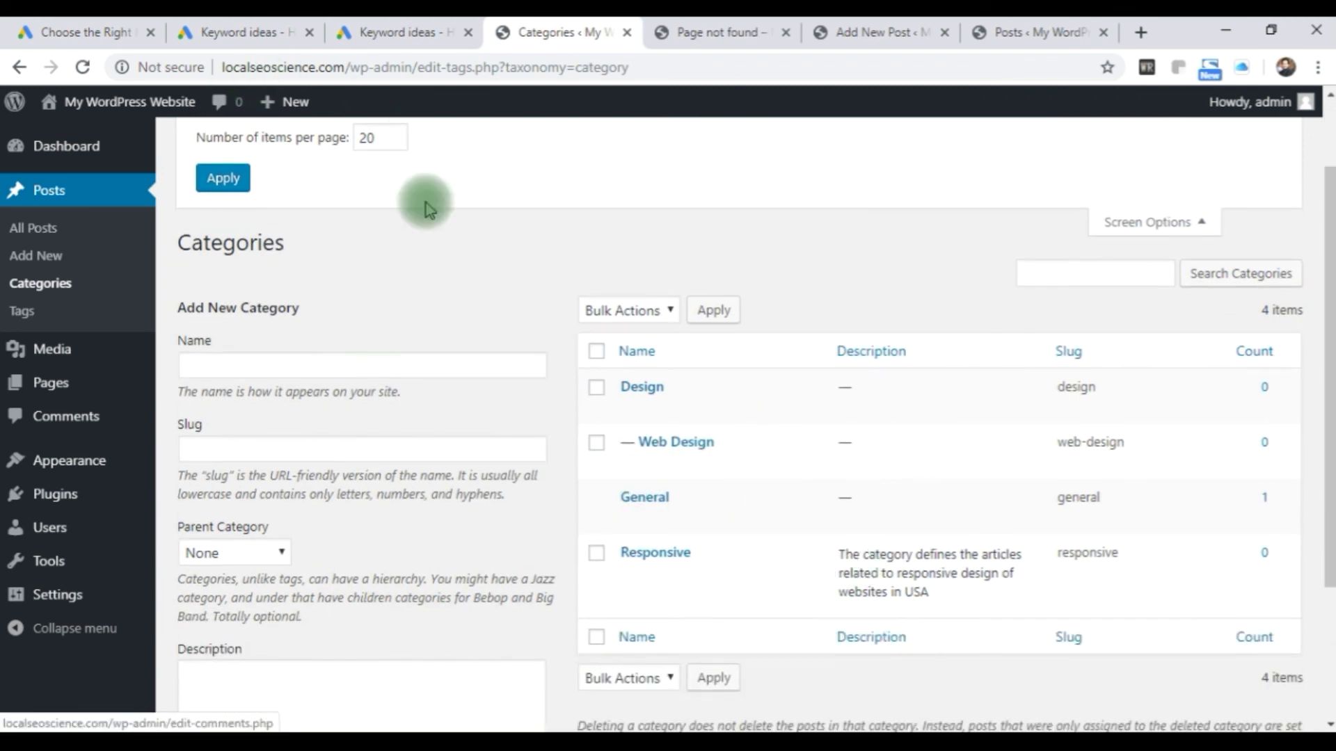
scroll(641, 510, up, 2)
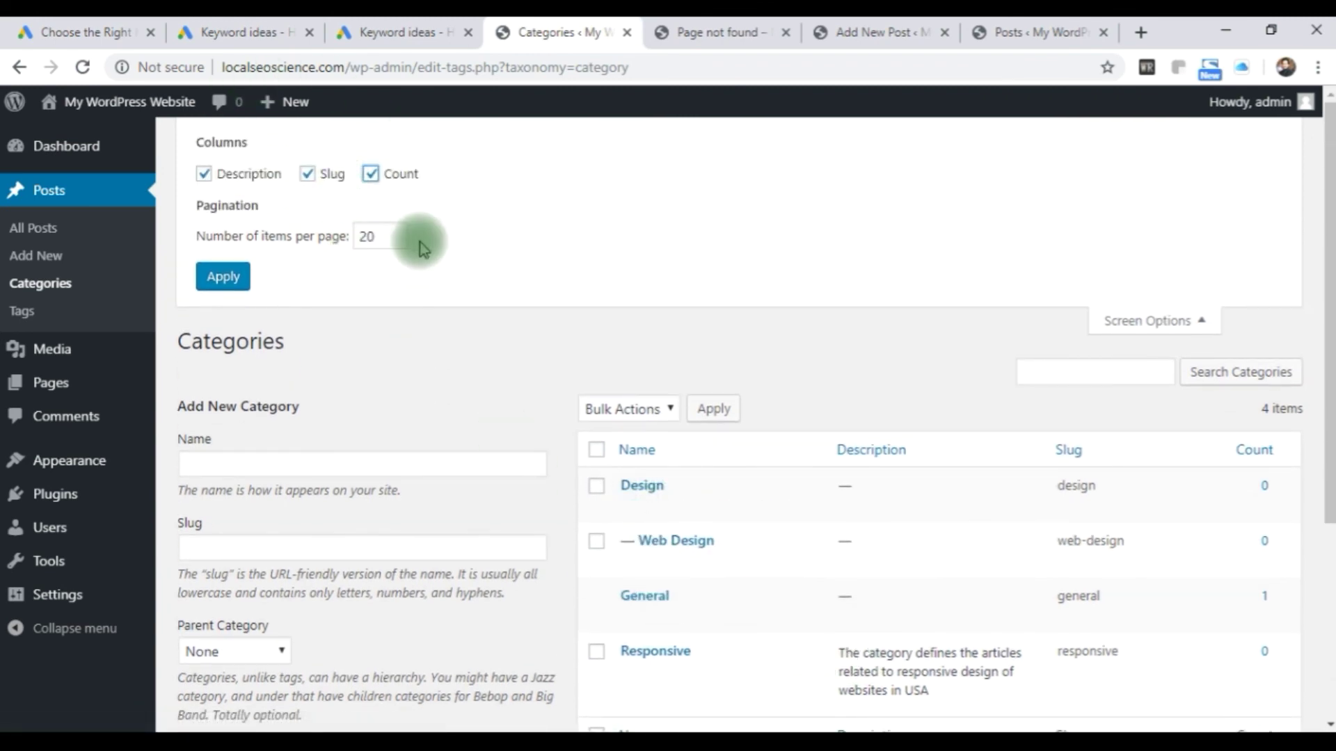
scroll(516, 388, down, 1)
scroll(516, 388, up, 1)
click(224, 276)
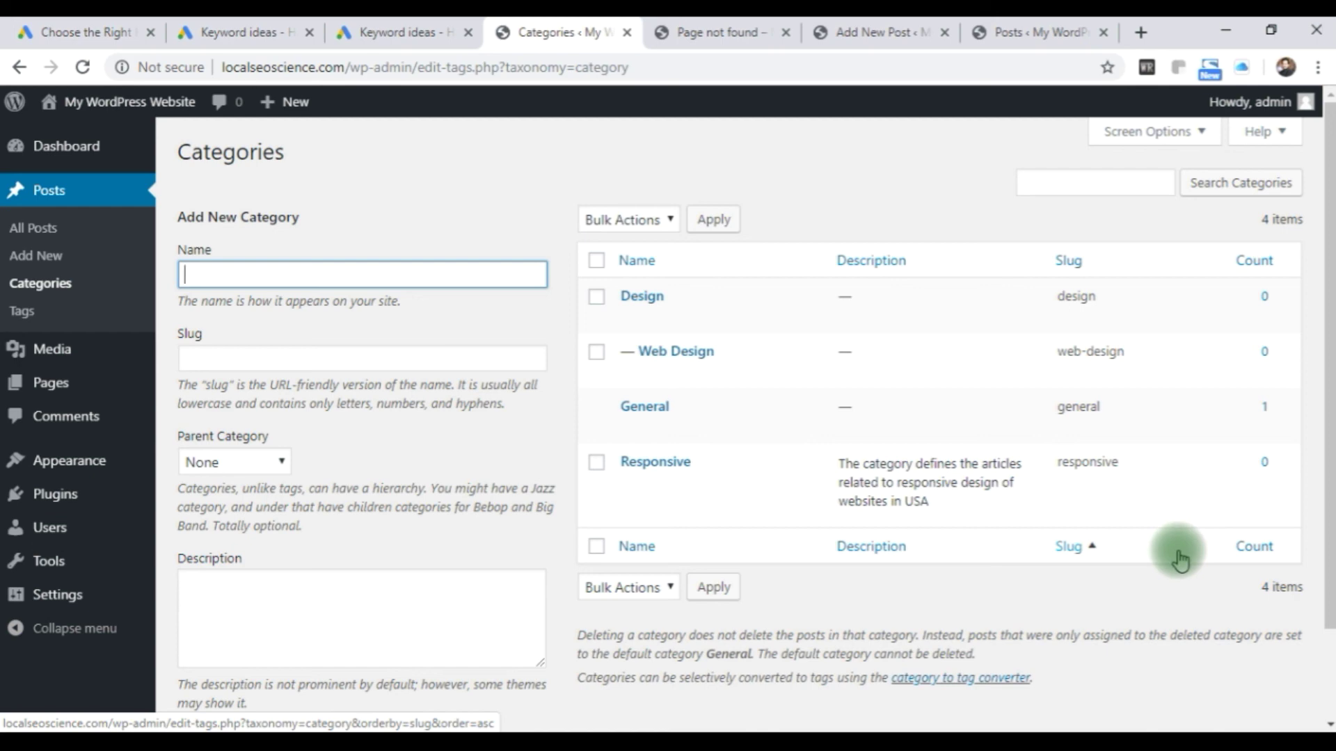
scroll(821, 541, down, 2)
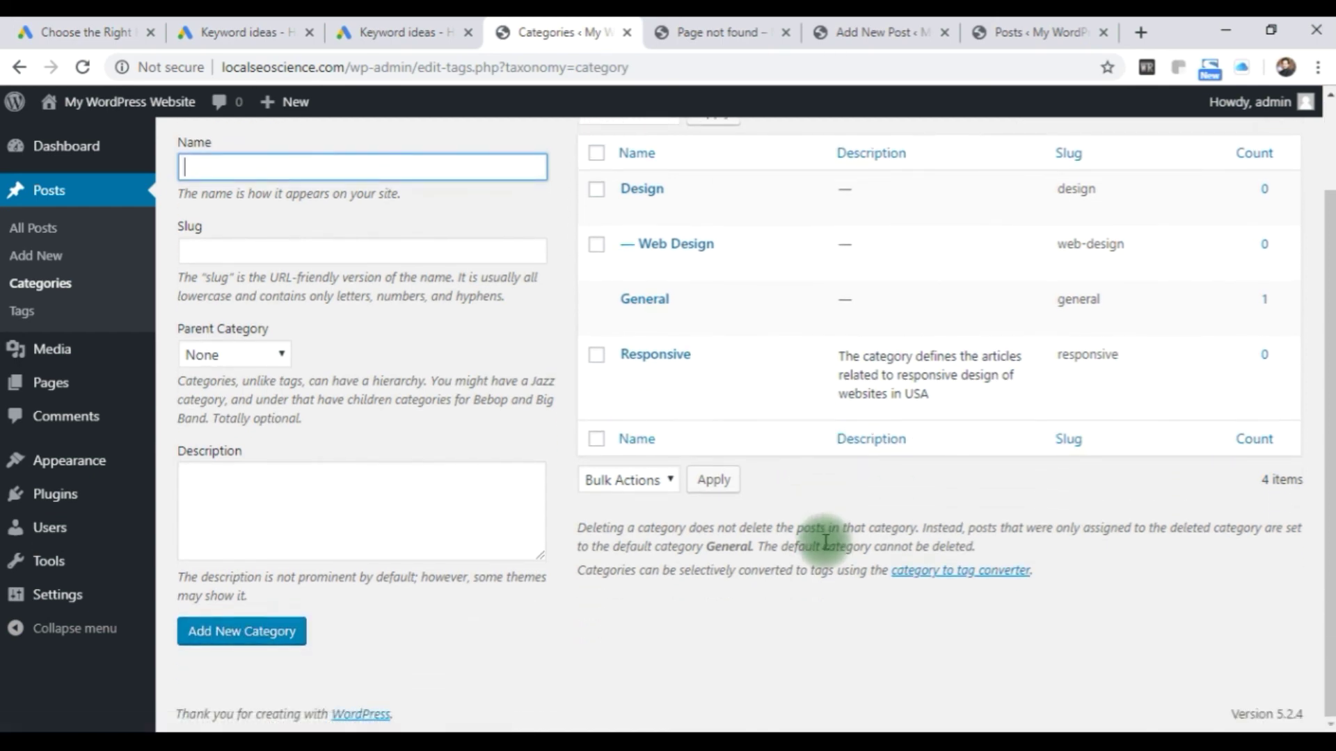
scroll(824, 532, up, 2)
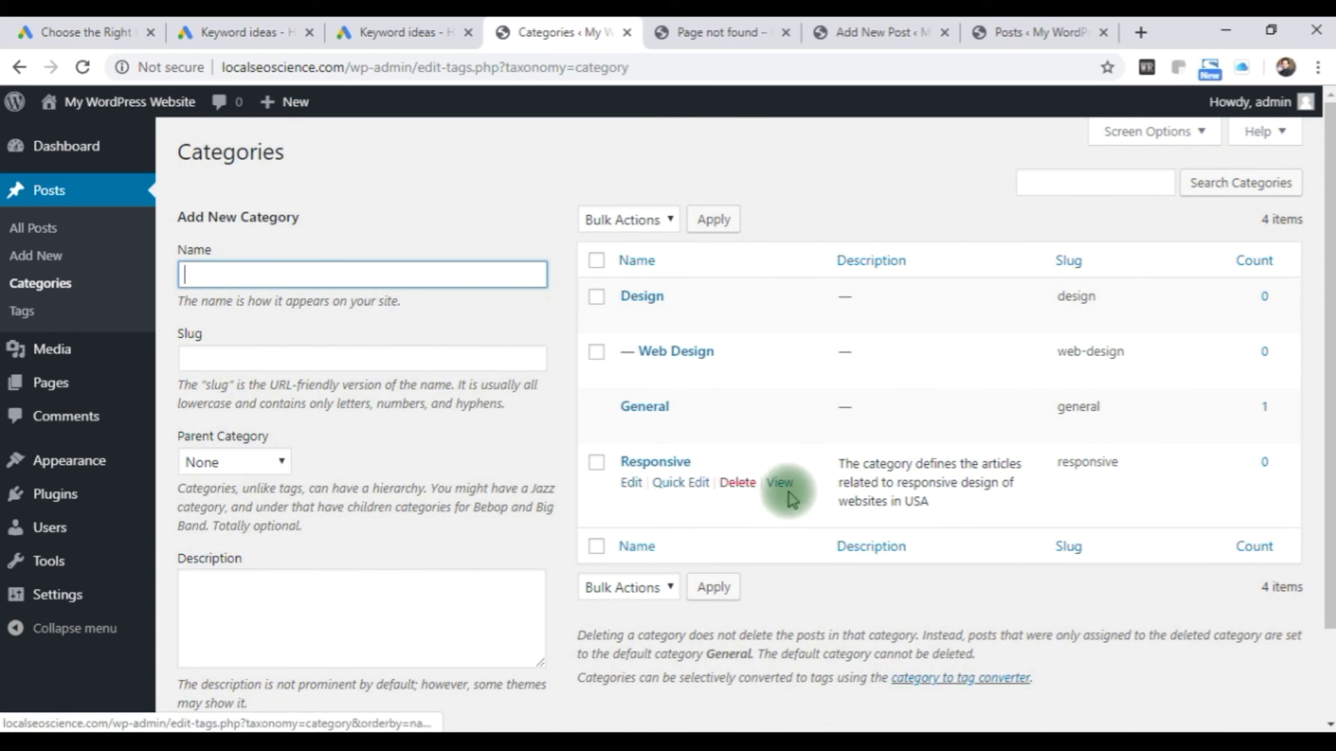